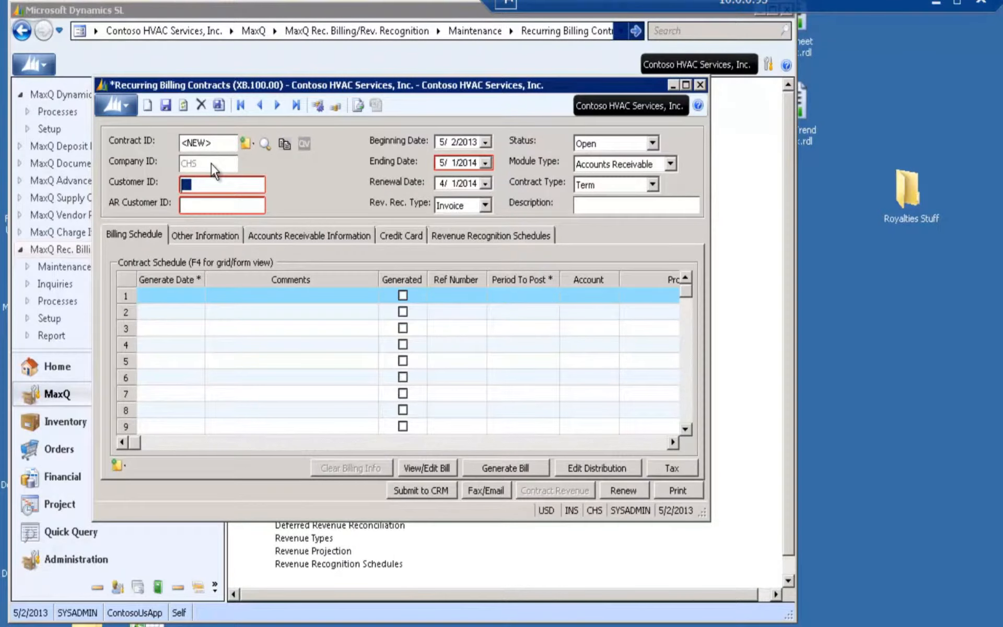
Look up the customer Adventure Works and assign it to the new recurring billing contract
key("F3")
left_click(606, 502)
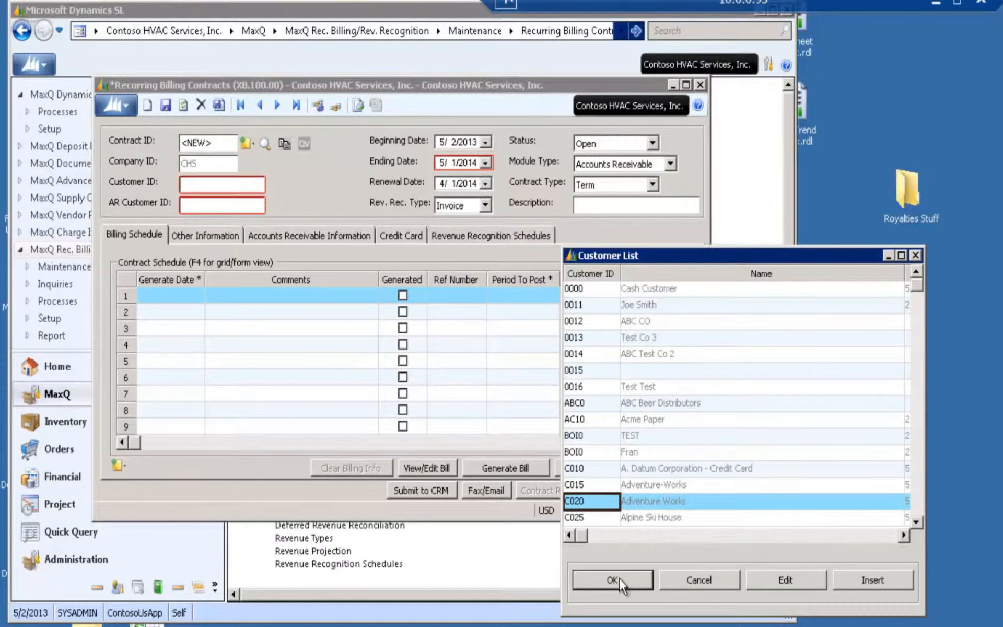
left_click(616, 576)
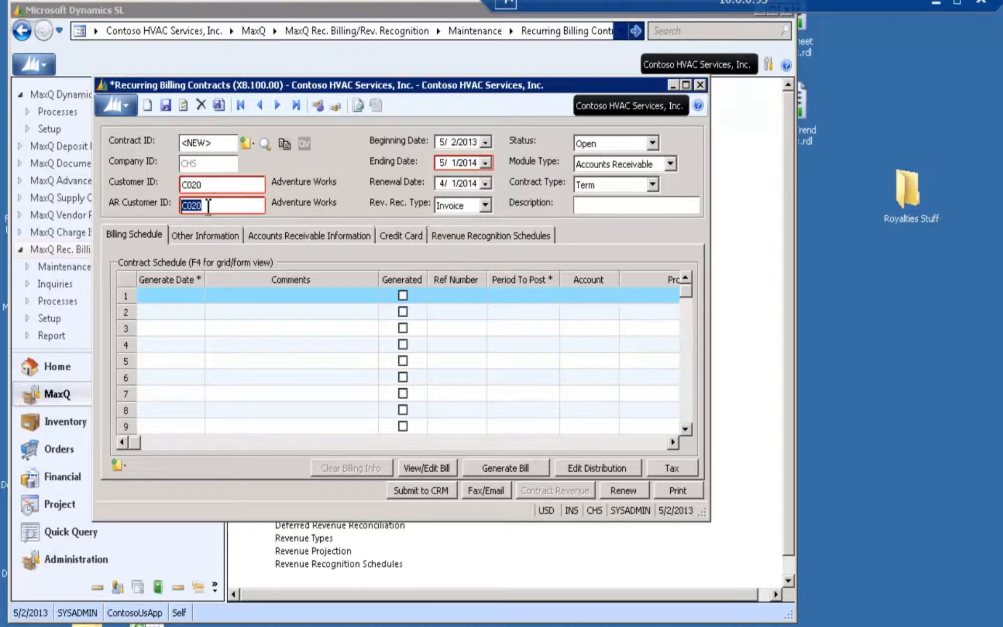
left_click(218, 185)
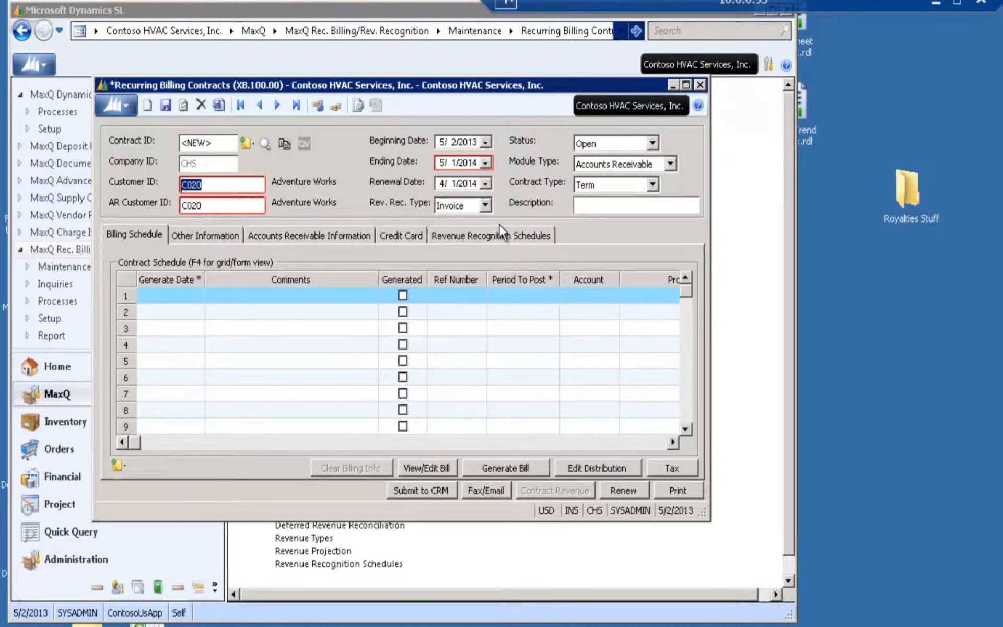
Review the revenue recognition type and contract status options, keeping Invoice and Open
left_click(487, 206)
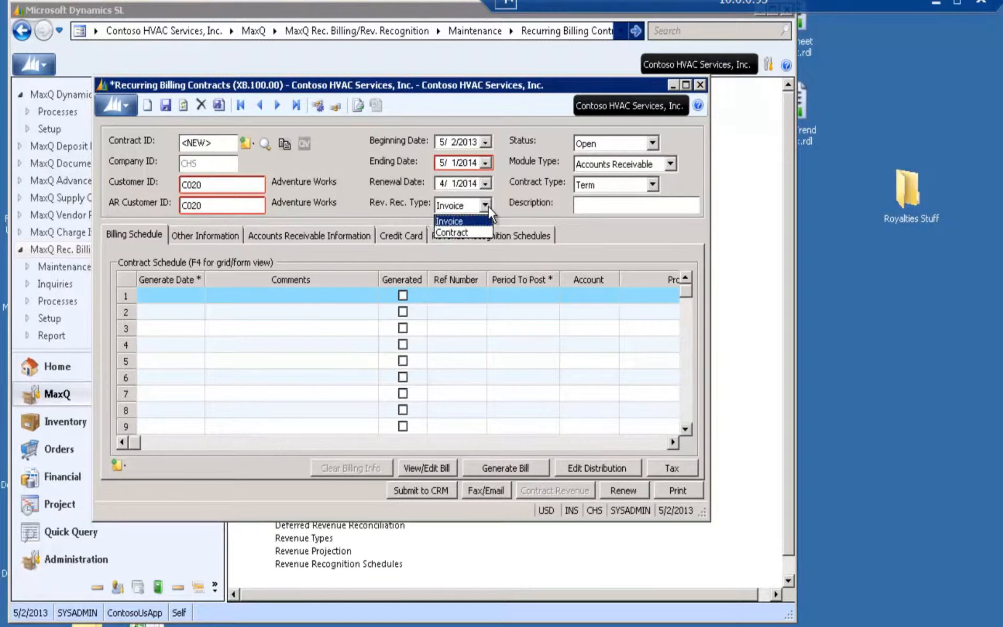
left_click(487, 206)
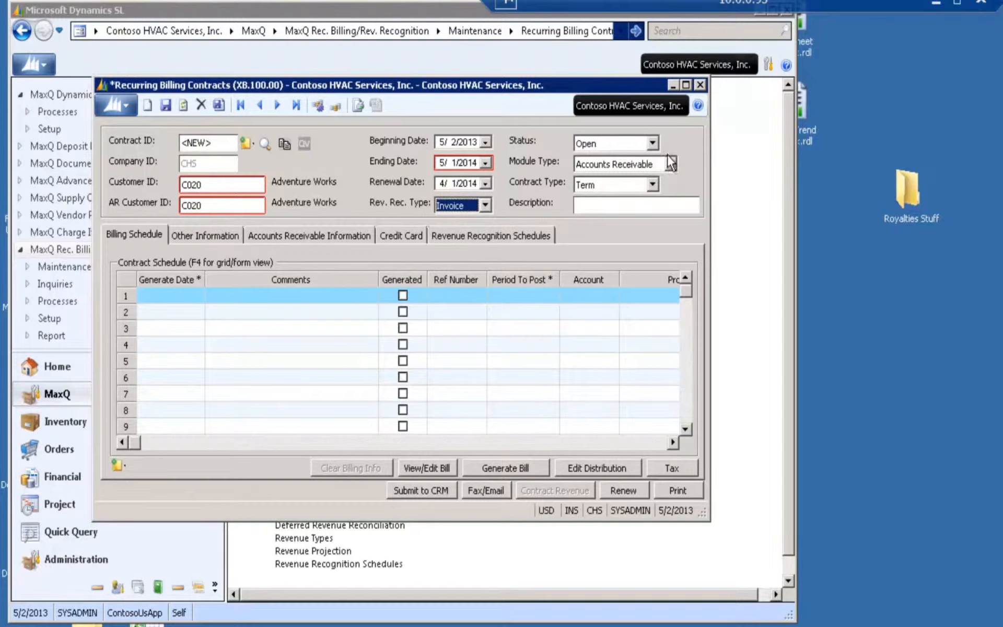
left_click(653, 144)
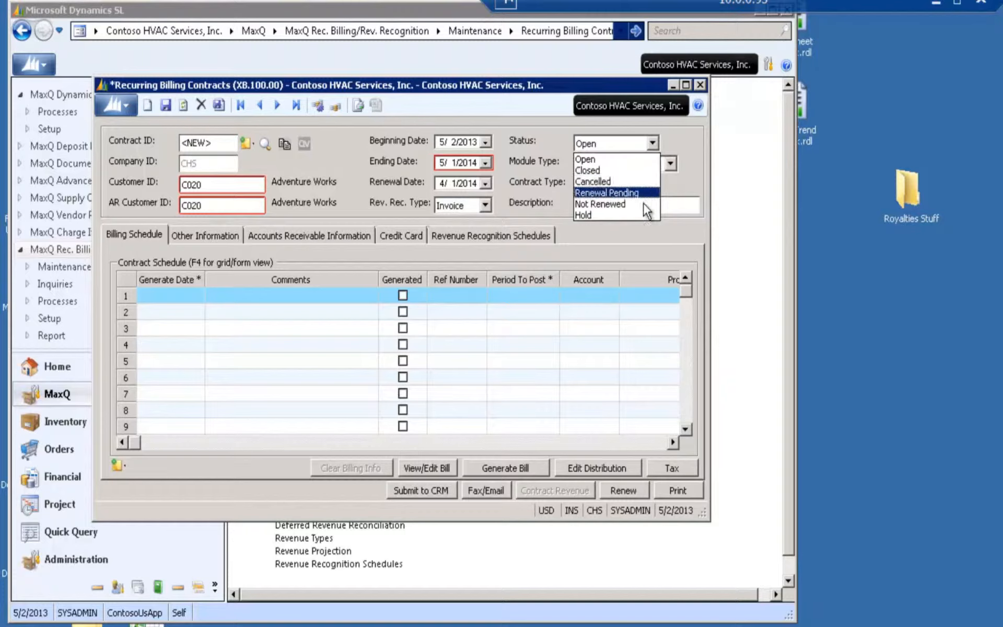
left_click(587, 149)
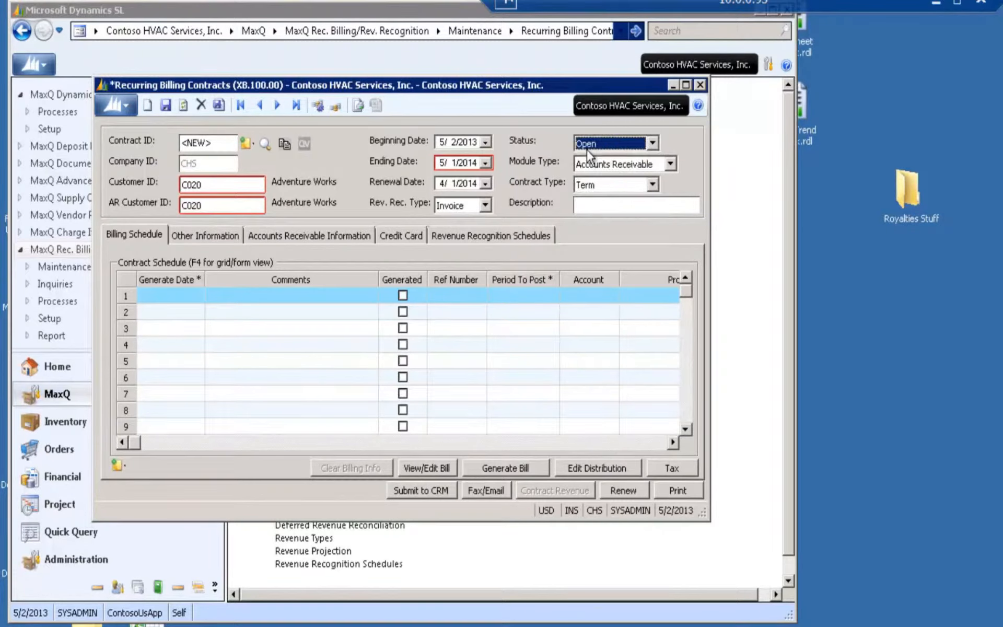
Set the contract's module type to Order Management and save the contract
left_click(671, 164)
left_click(654, 182)
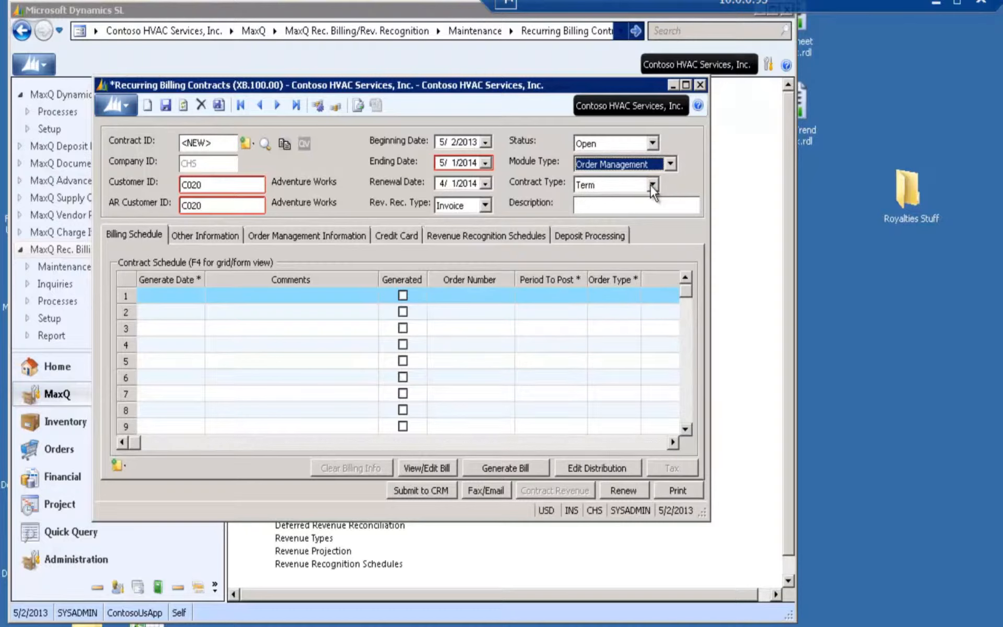
left_click(166, 105)
Set the contract's billing frequency to Quarterly and open automatic schedule generation, saving the changes
left_click(211, 235)
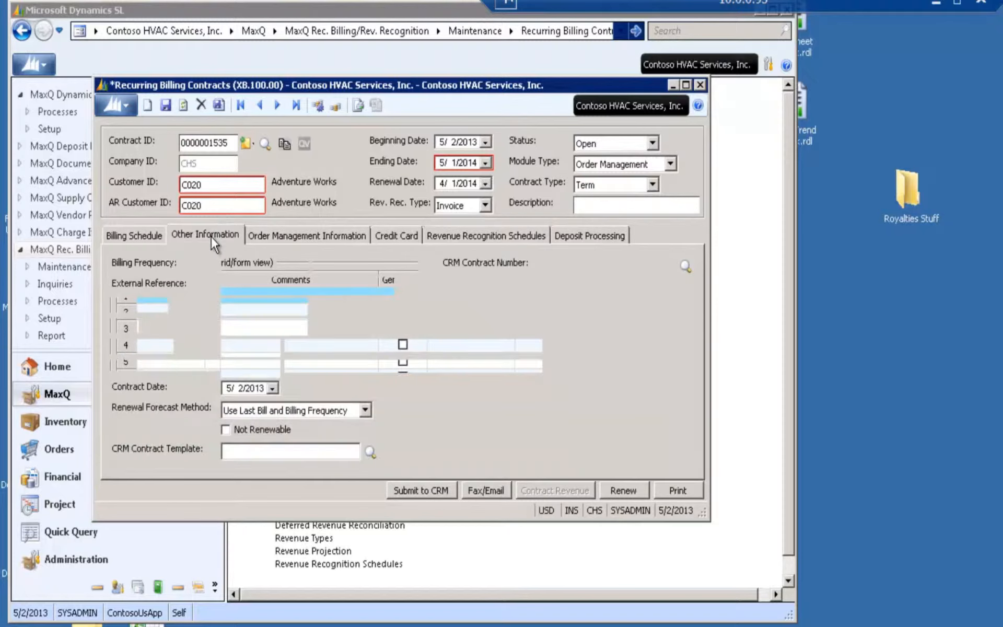
left_click(296, 264)
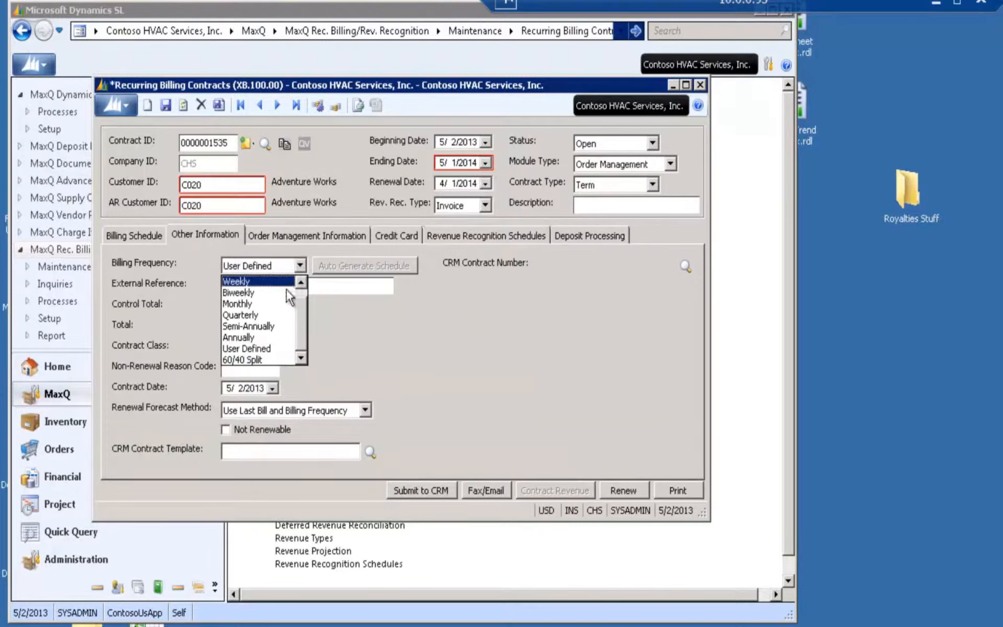
left_click(284, 317)
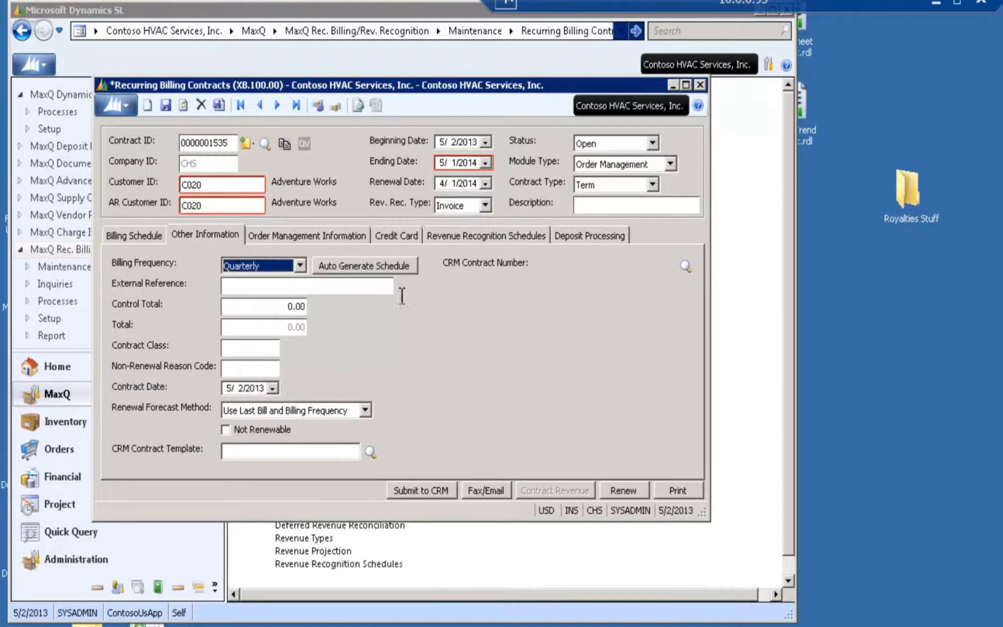
left_click(367, 266)
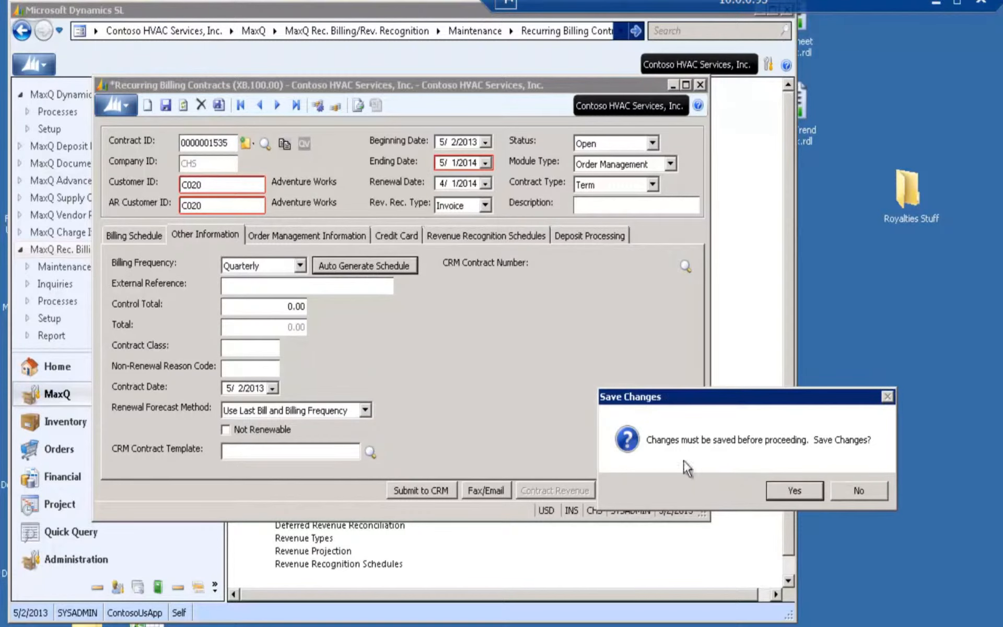
left_click(795, 491)
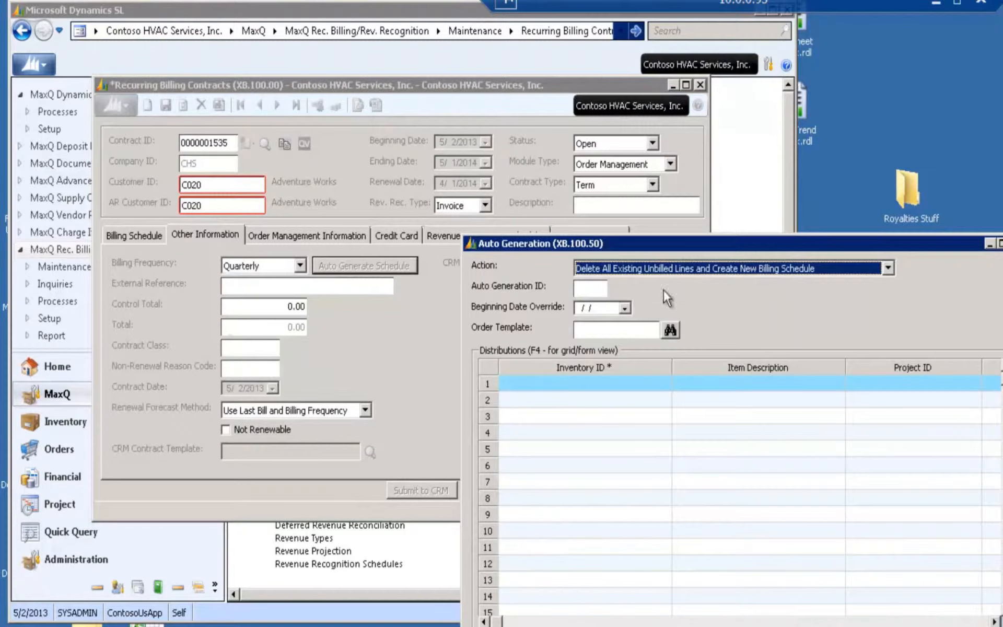
left_click_drag(672, 238, 433, 109)
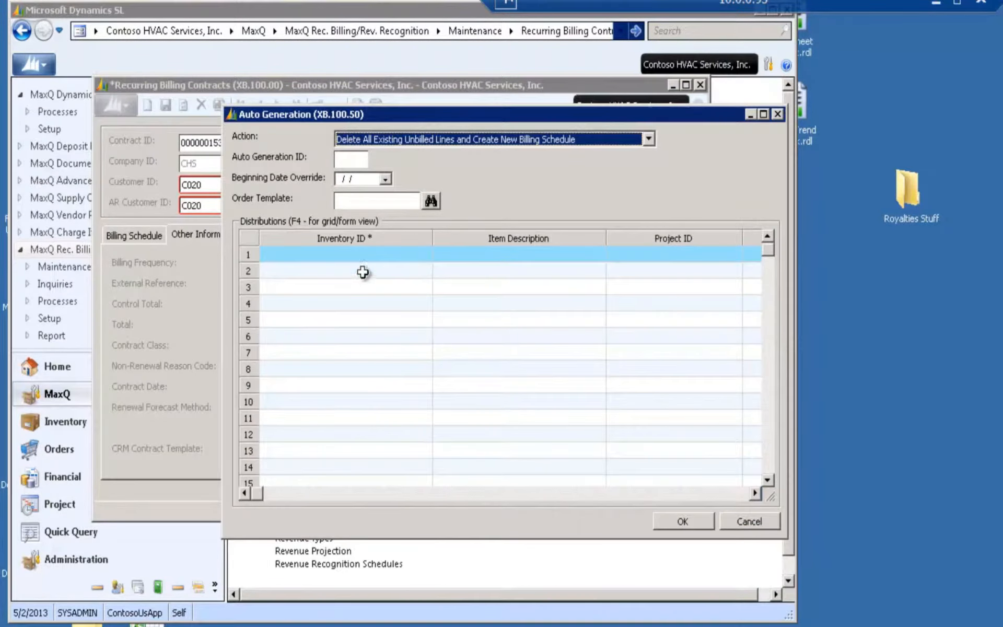
Try to enter SA as the inventory ID of the first distribution line
left_click(361, 252)
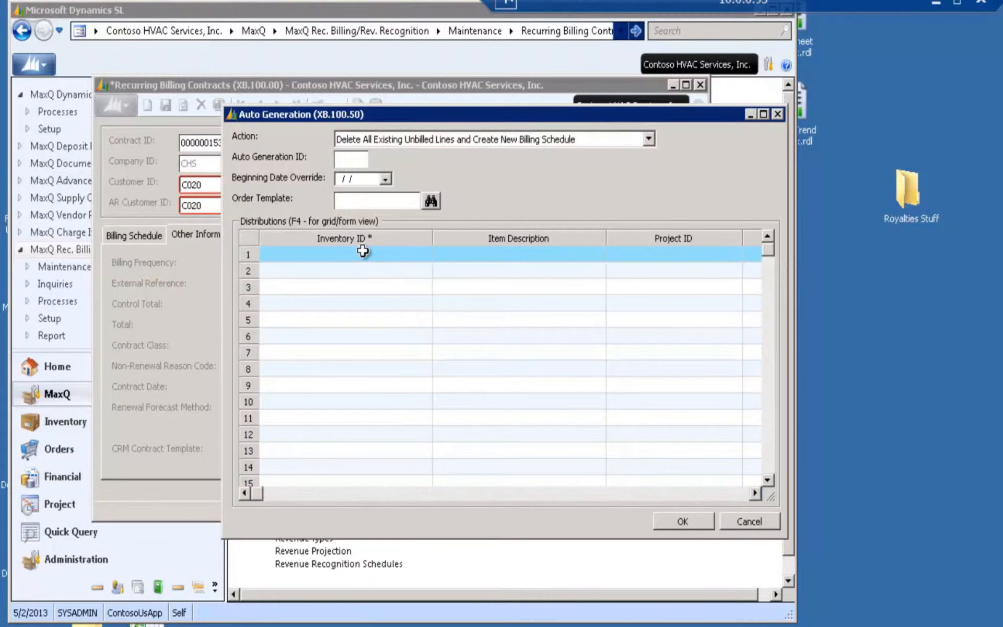
type("SA")
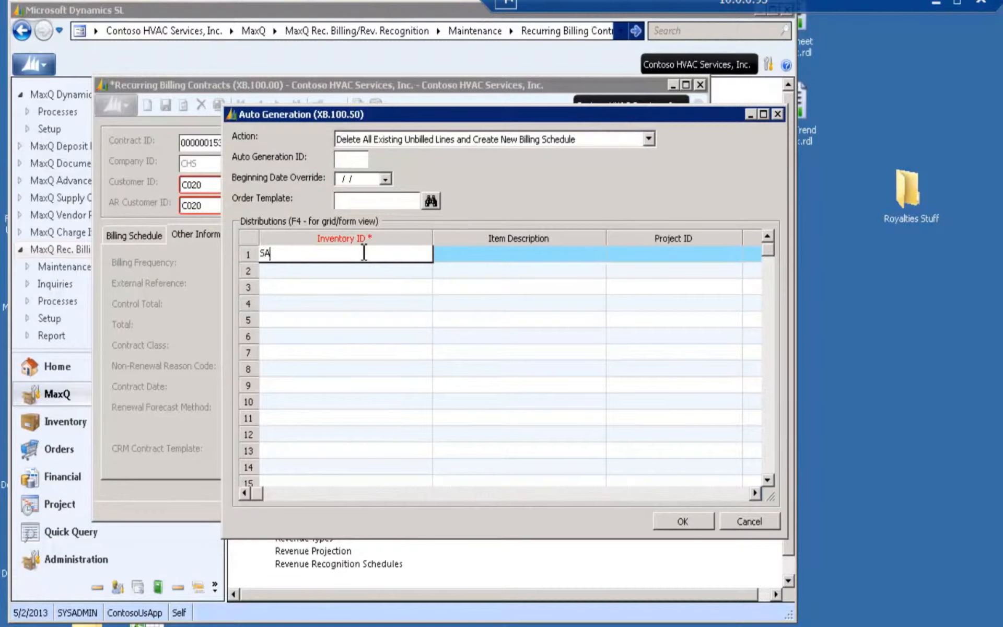
key("Tab")
left_click(798, 491)
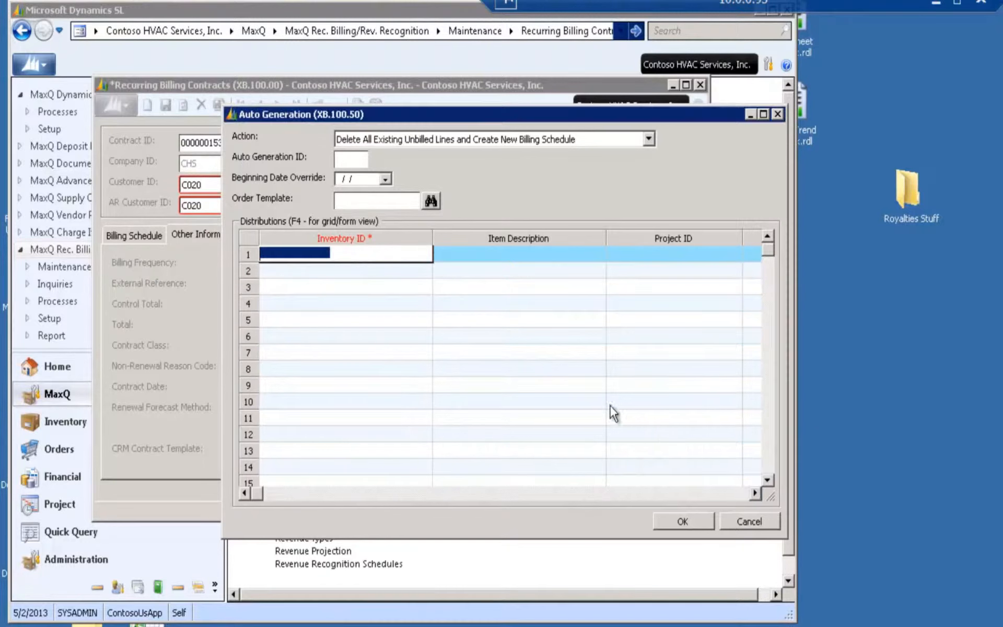
Look up inventory items starting from SA and choose SO-SAAS_QTR for the first distribution line
type("SA")
key("F3")
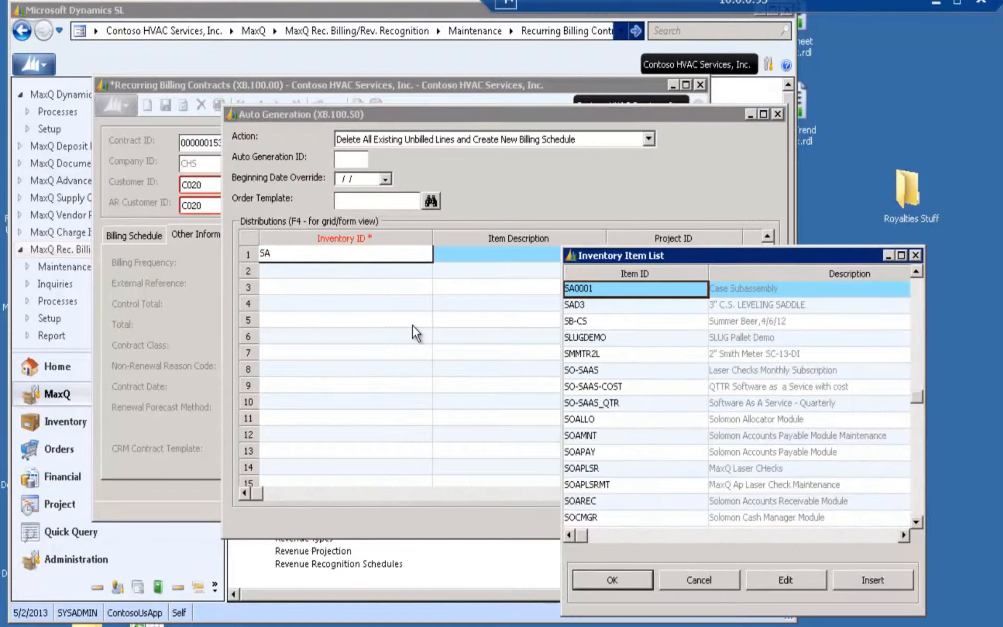
left_click(670, 406)
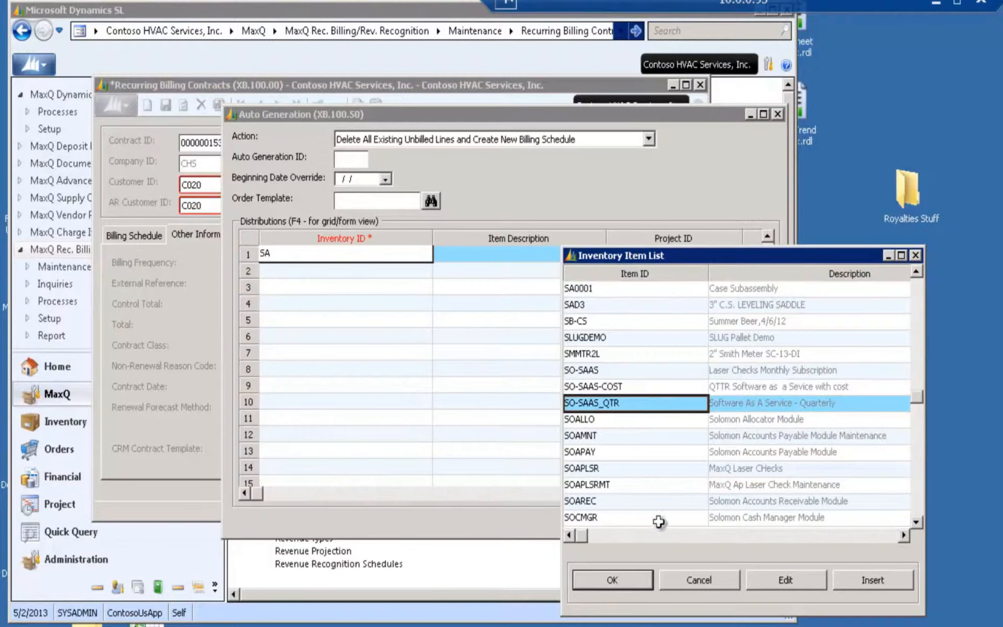
left_click(624, 584)
Set the distribution line's project ID to NP and quantity to 1, accepting the default unit and unit price
key("Tab")
left_click(518, 256)
type("NP")
key("Tab")
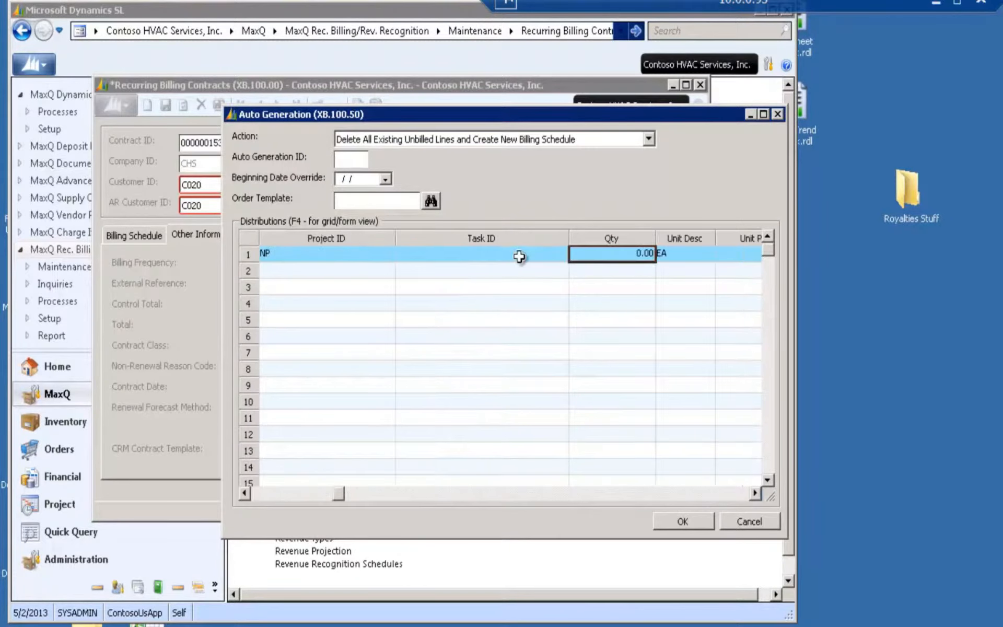
type("1")
key("Tab")
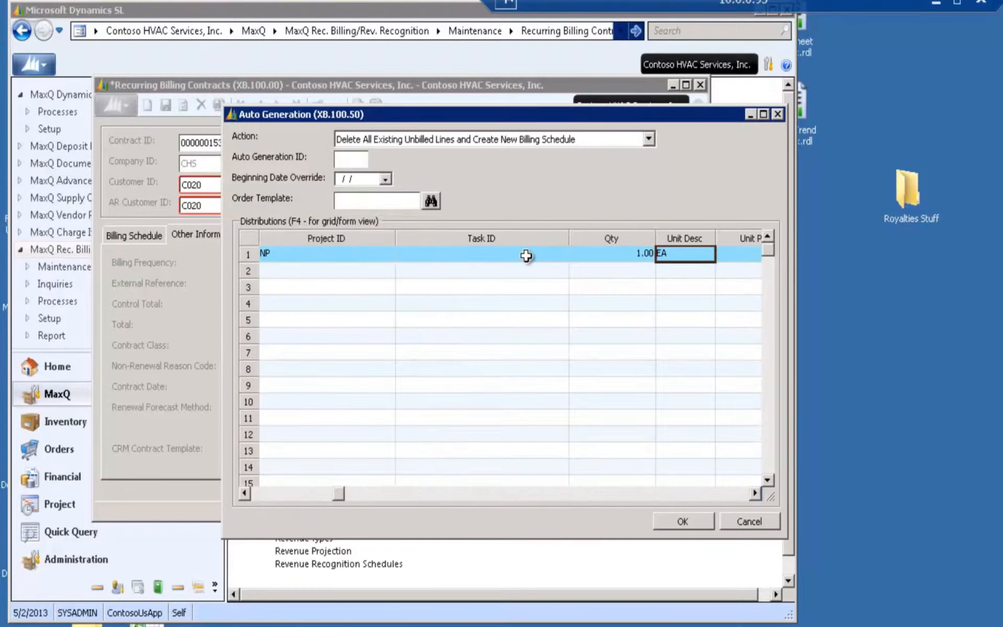
key("Tab")
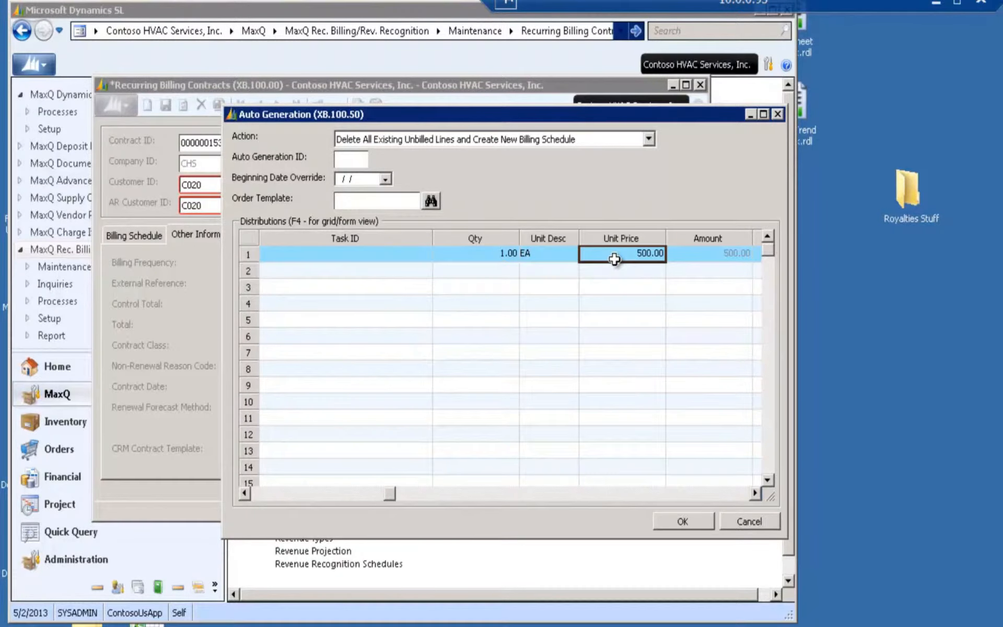
key("Tab")
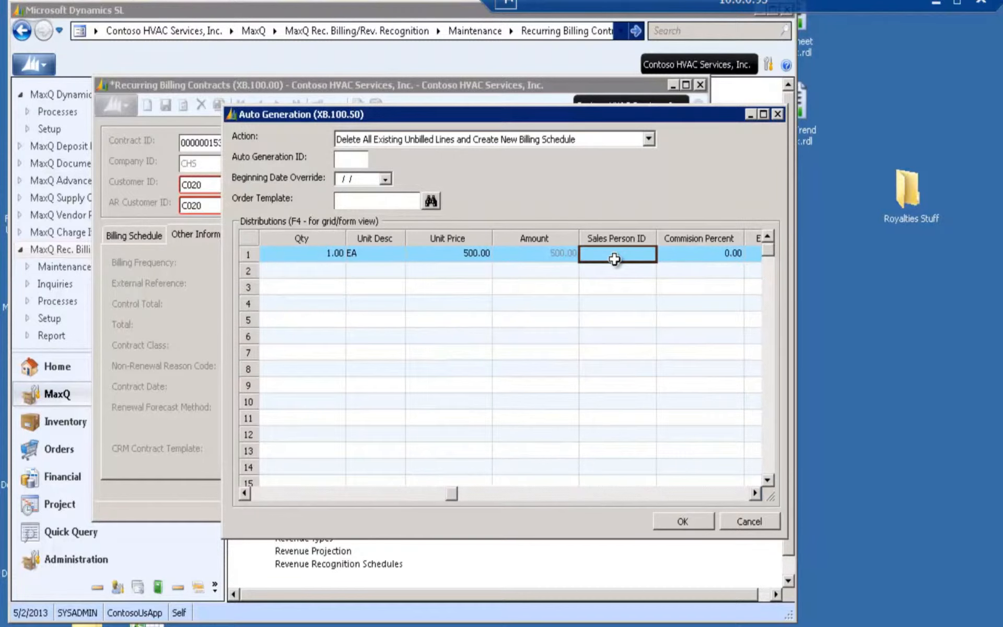
key("Tab")
key("Tab")
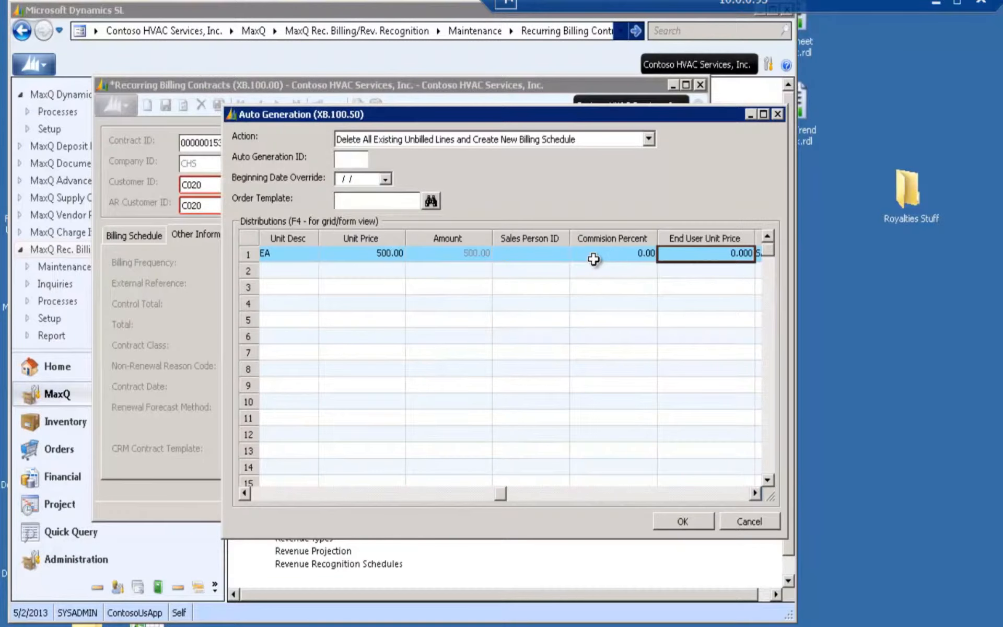
Show the distribution line in form view to check its revenue schedule settings, and generate the billing schedule
left_click(598, 258)
key("F4")
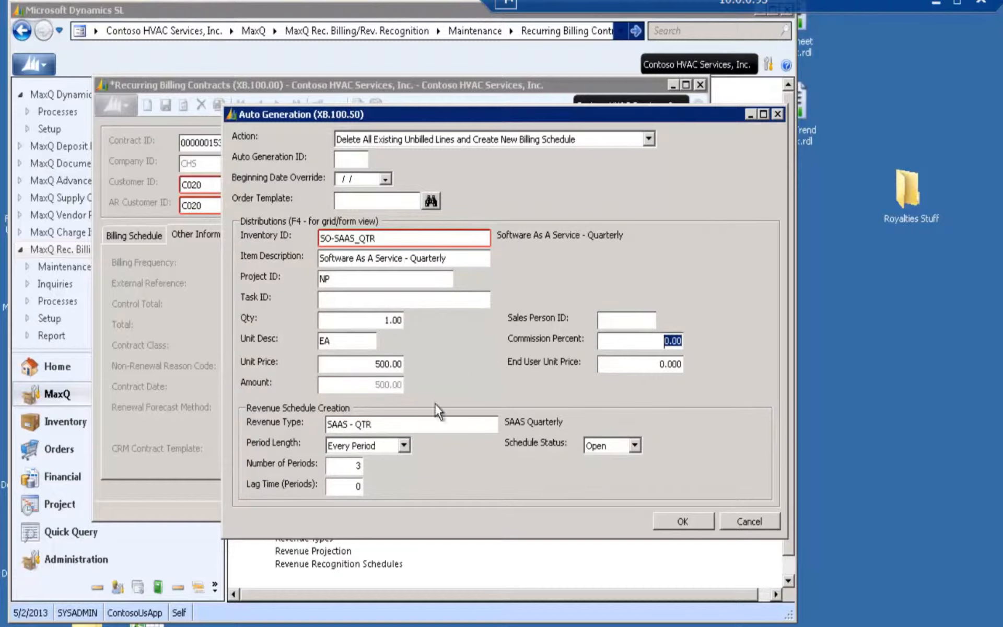
left_click(389, 427)
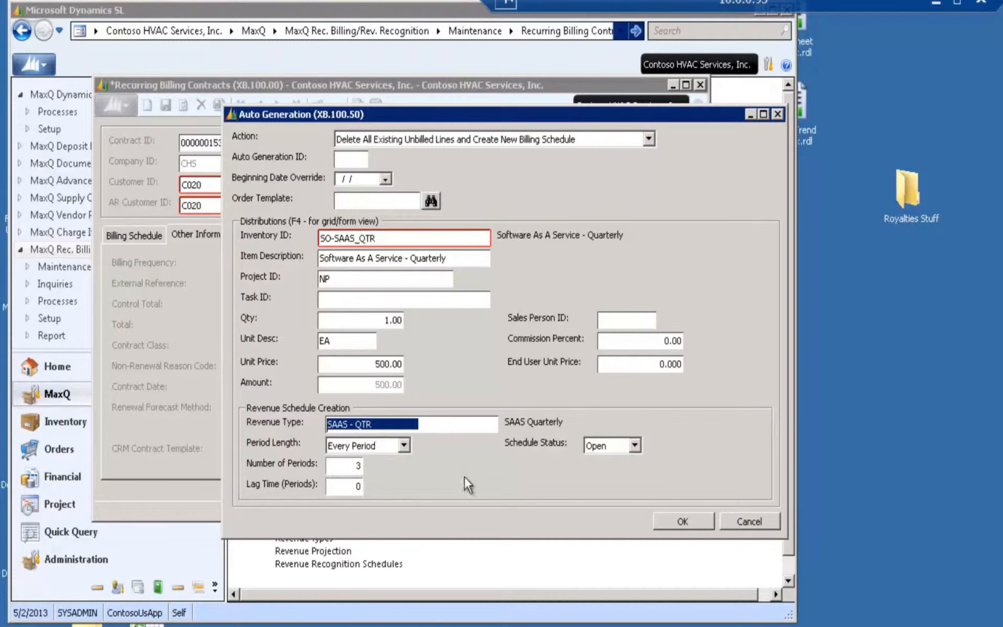
left_click(705, 528)
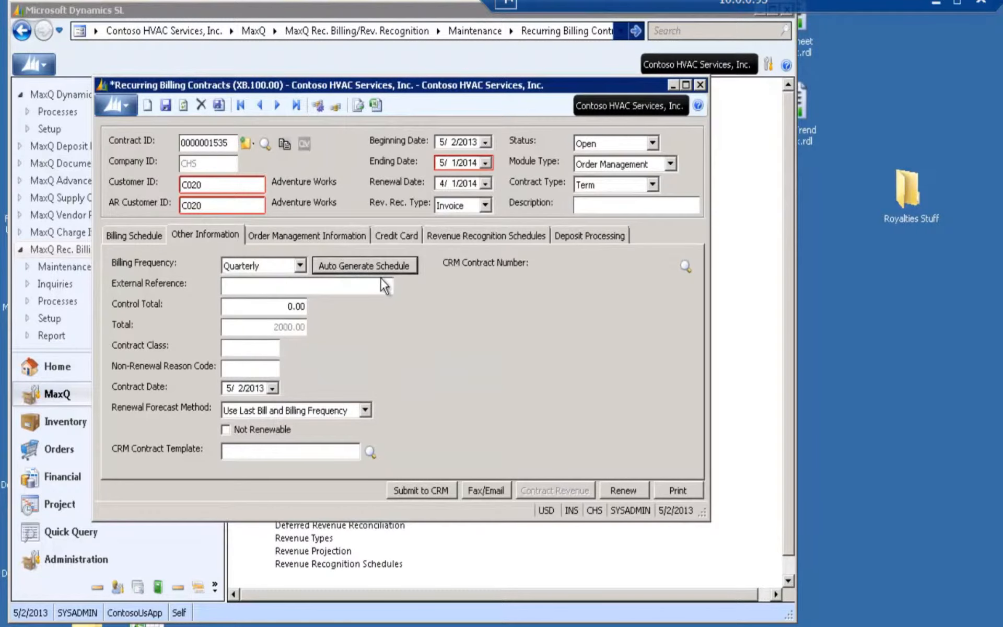
Set the contract's control total to 2000
left_click(303, 307)
type("2000")
key("Tab")
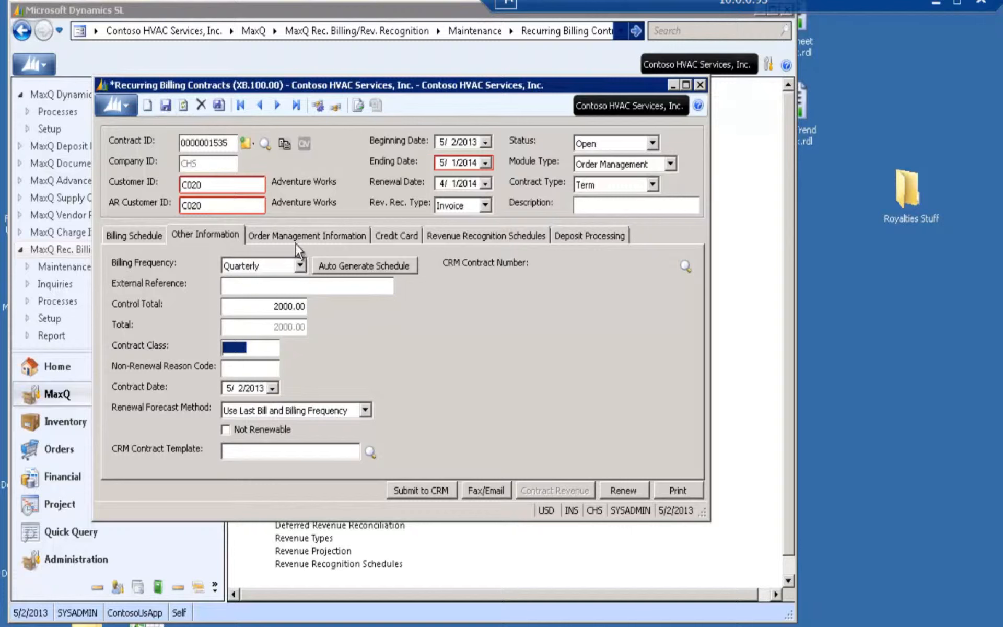
Review the available auto-generation actions without regenerating, and view the contract's billing schedule
left_click(334, 266)
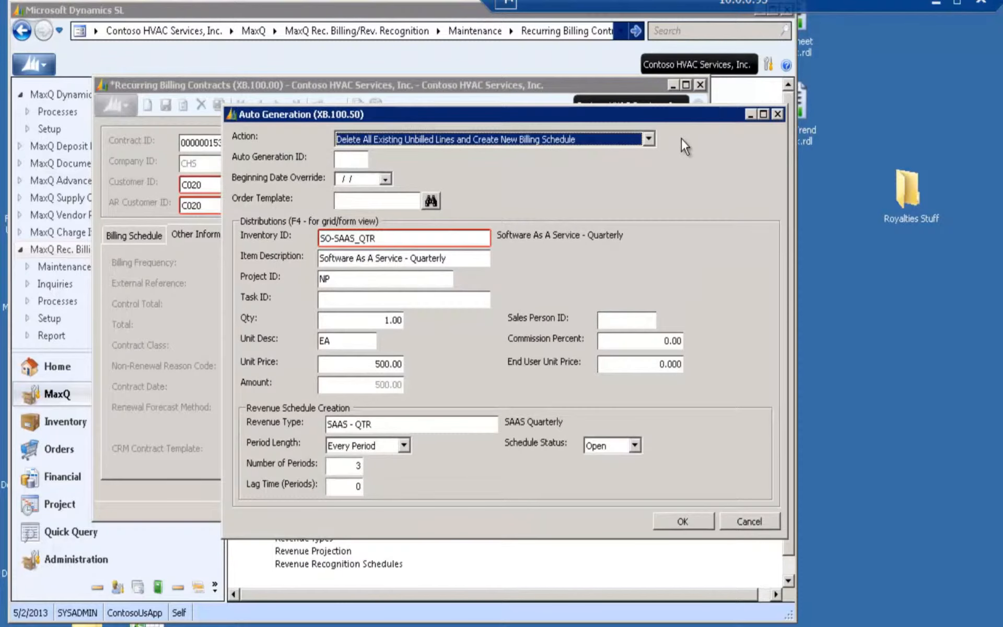
left_click(648, 139)
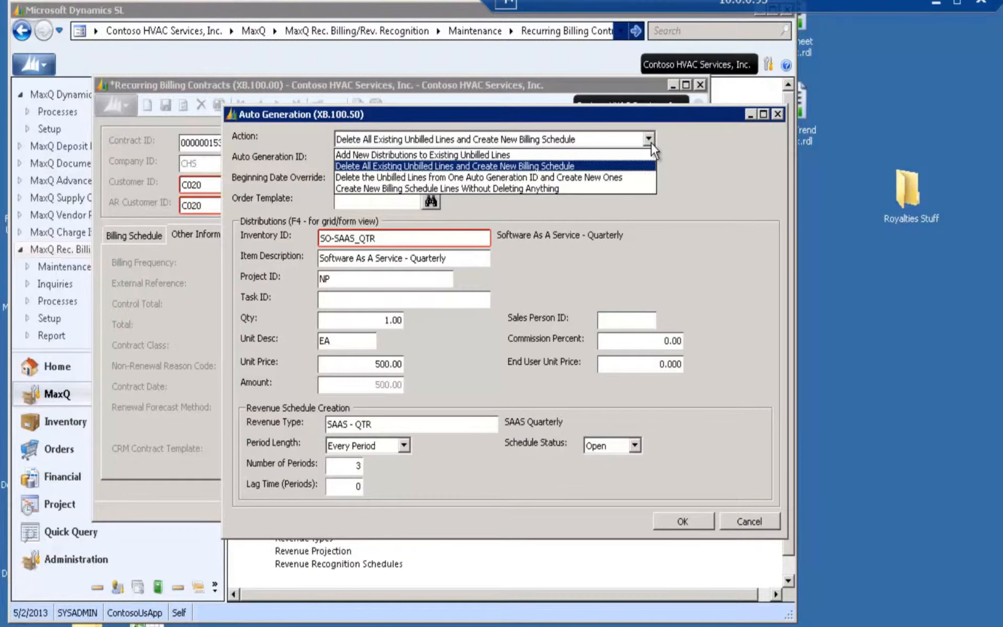
left_click(687, 171)
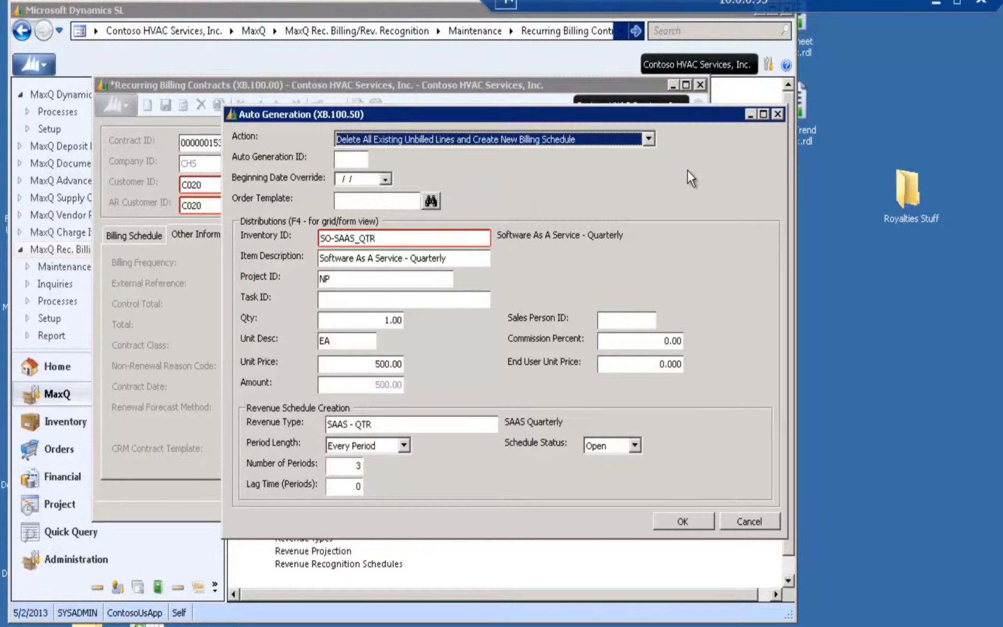
left_click(743, 516)
left_click(137, 234)
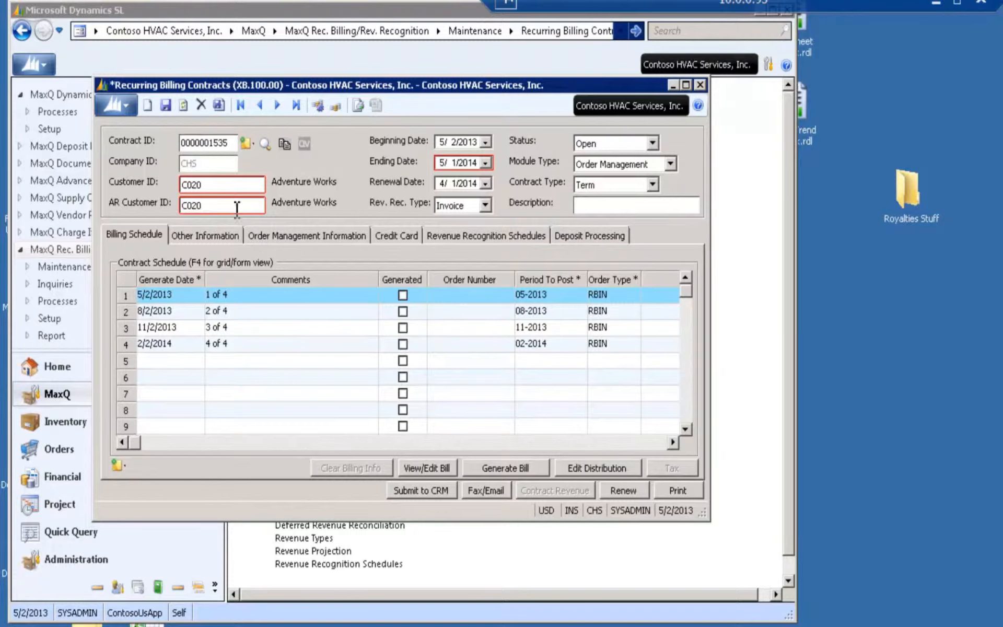
Look up the contract classes and open the maintenance record of the Software Maintenance Agreements class
left_click(230, 236)
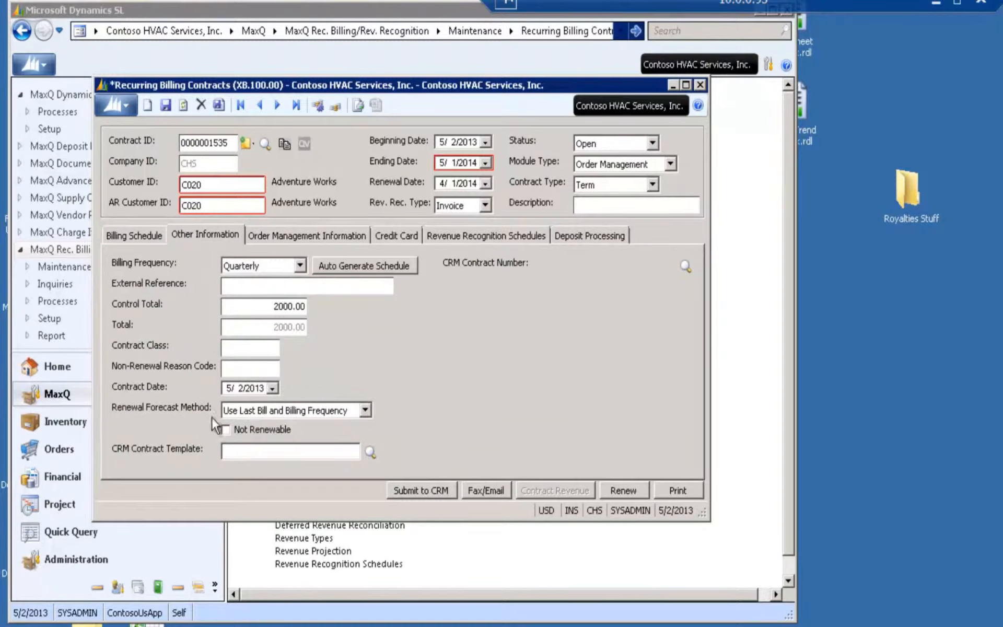
double_click(258, 350)
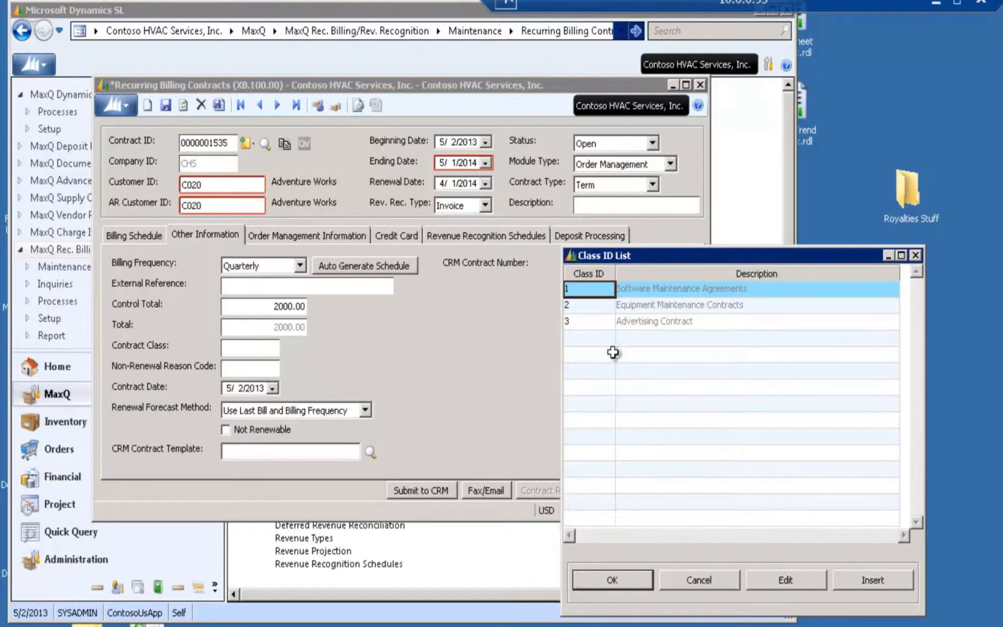
left_click(784, 580)
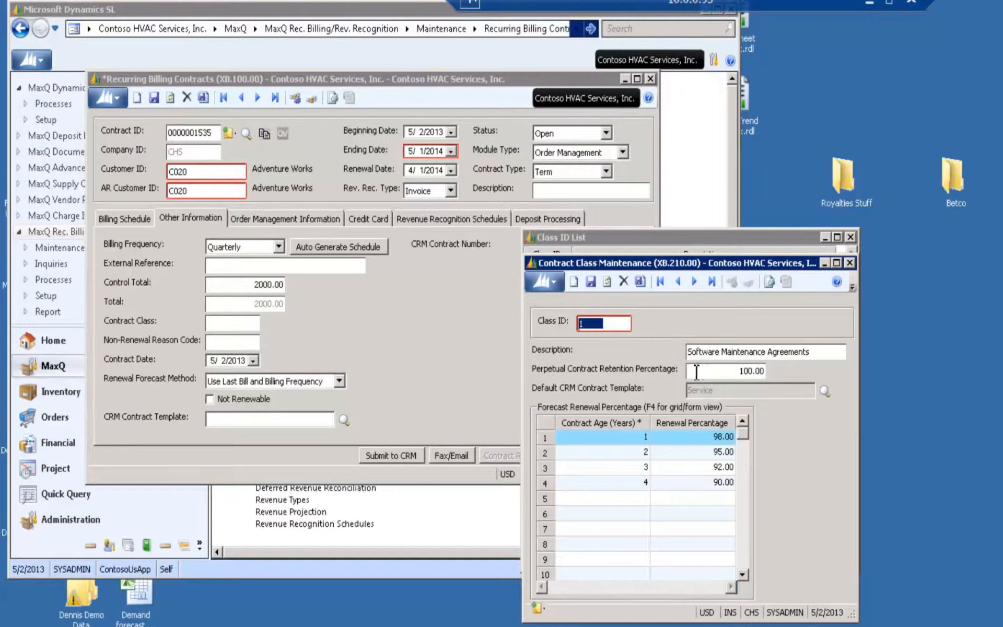
Check the class's renewal percentages by contract age, and assign contract class 1, Software Maintenance Agreements, to the contract
left_click(625, 441)
left_click(625, 441)
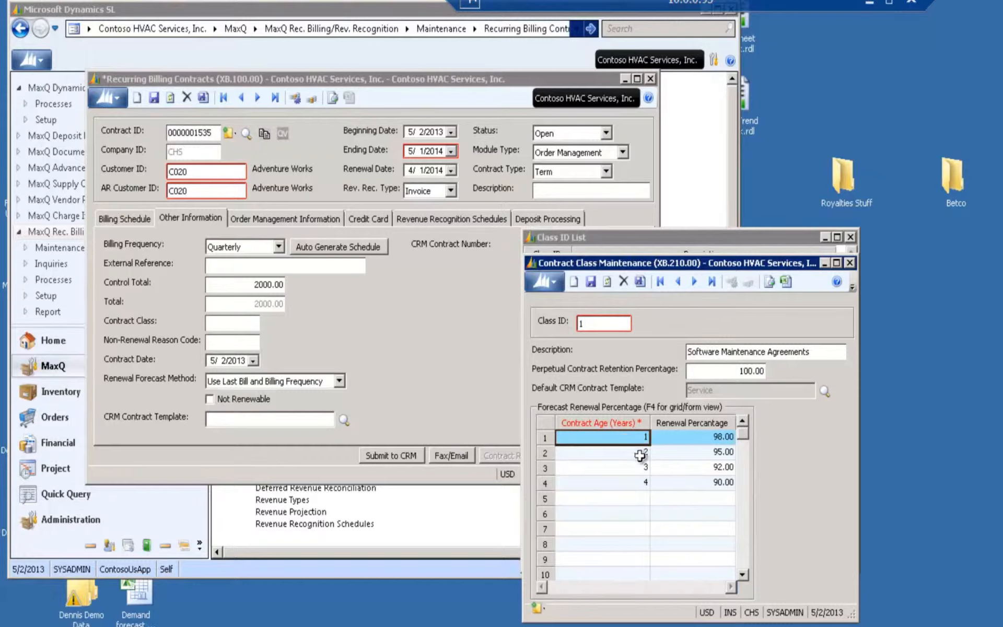
left_click(707, 439)
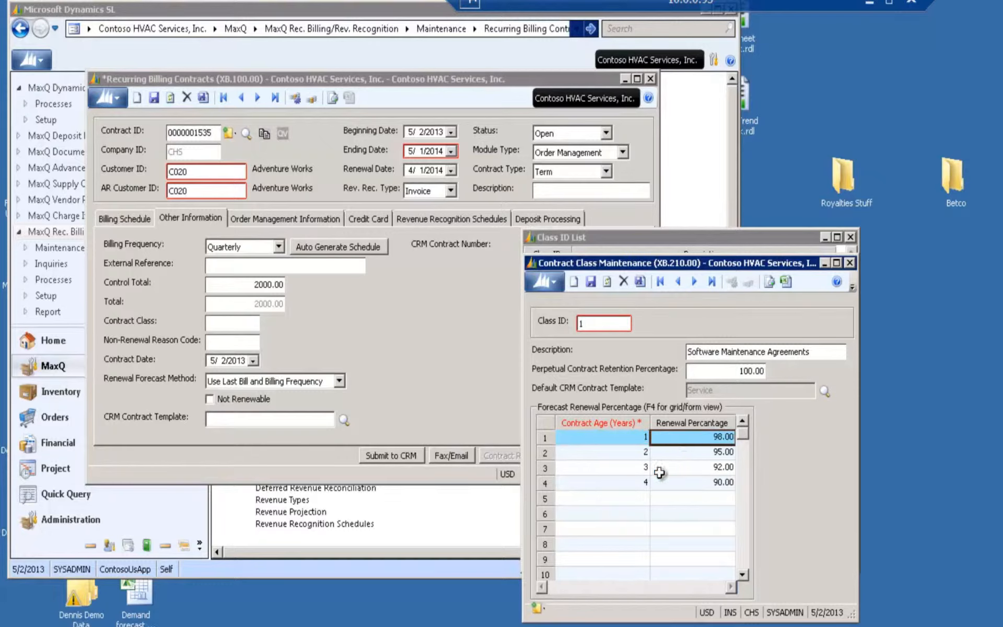
left_click(691, 455)
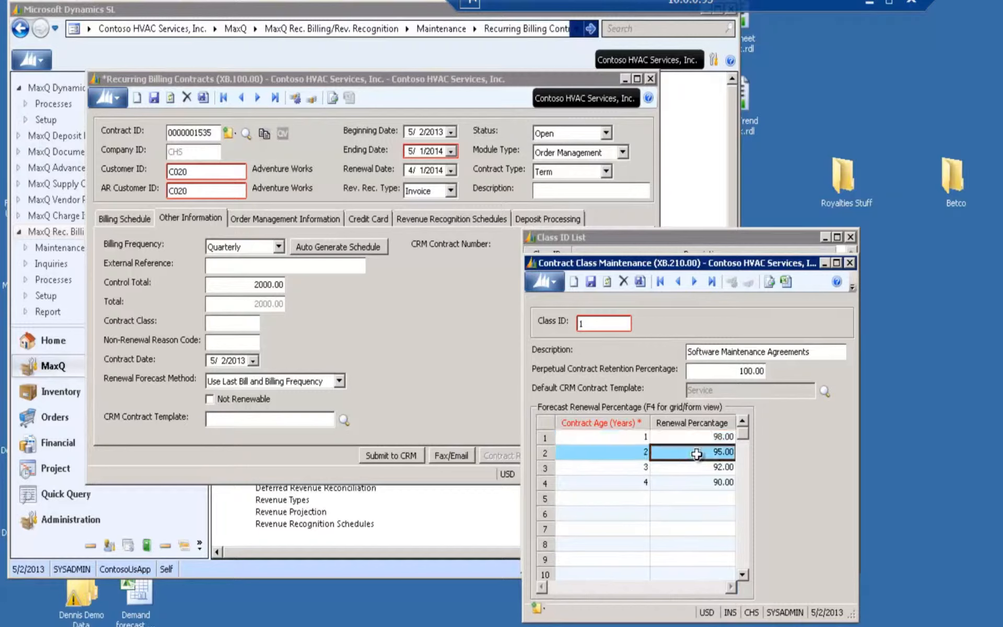
left_click(689, 487)
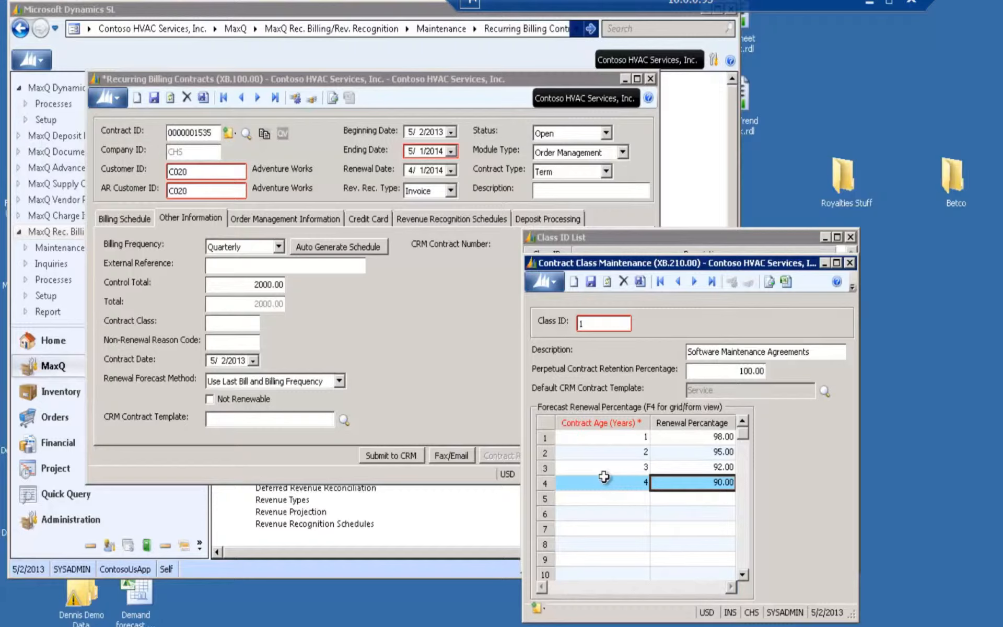
left_click(851, 266)
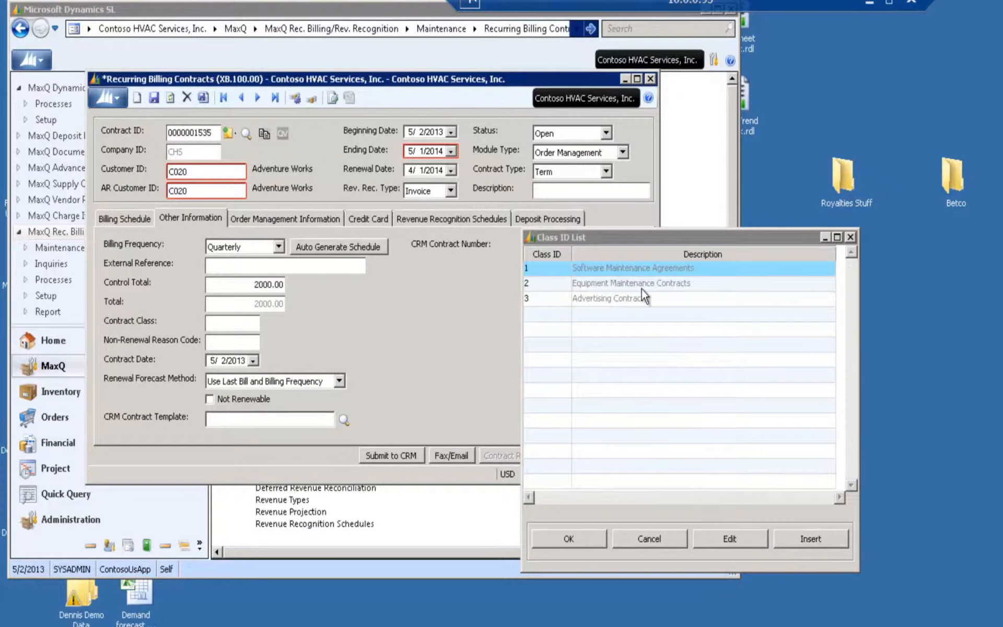
left_click(570, 538)
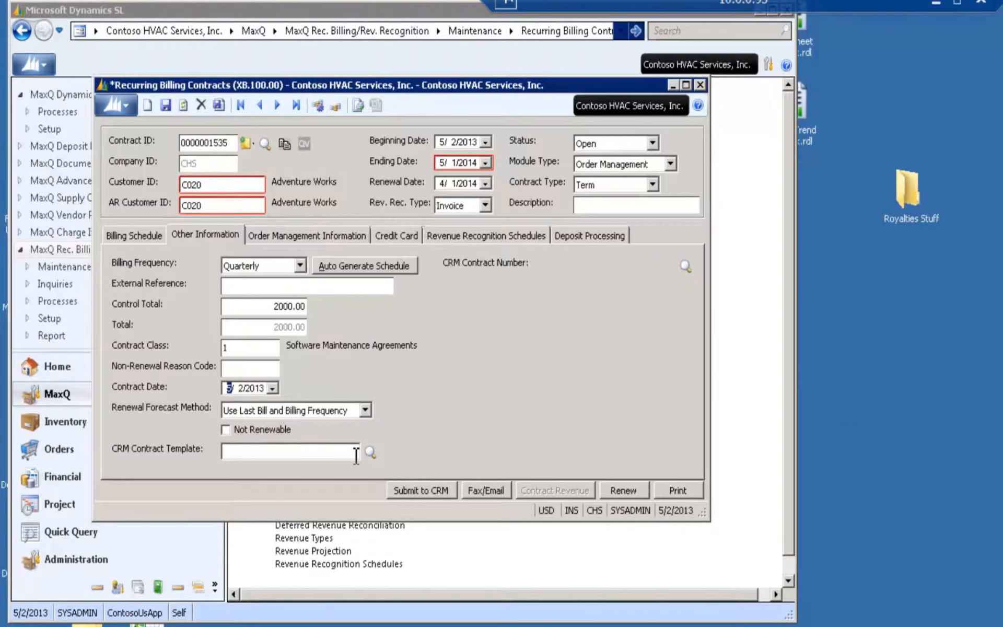
Review the available renewal forecast methods without changing the selection, and set the contract's description to "TEst"
left_click(366, 413)
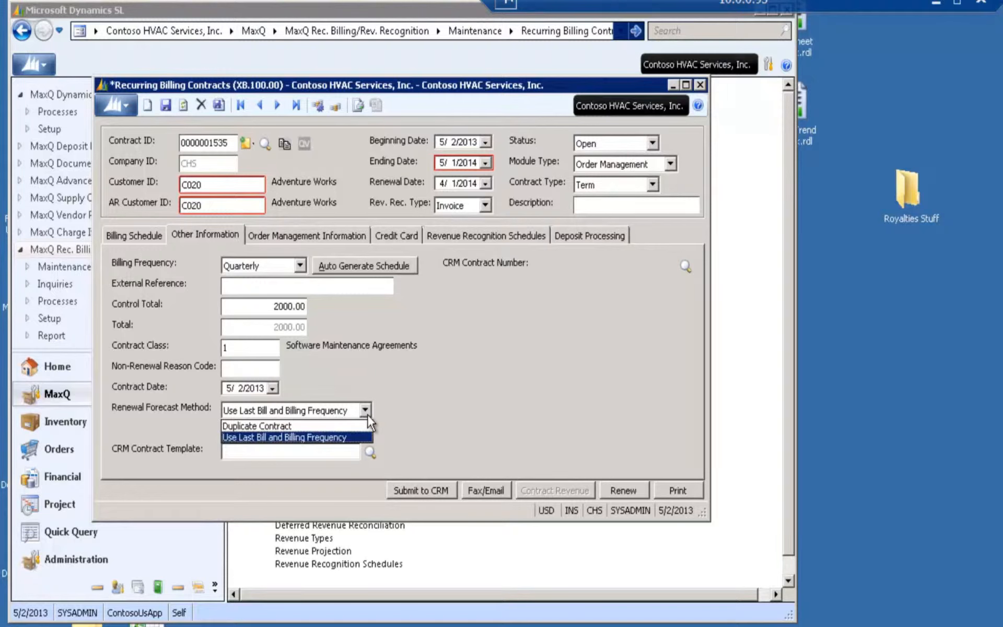
left_click(368, 414)
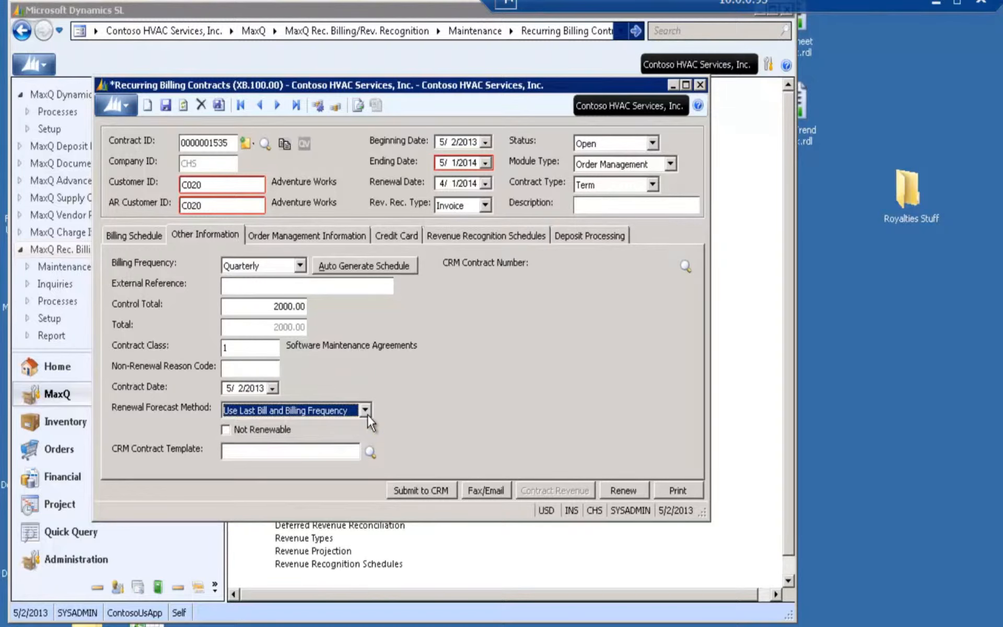
left_click(368, 414)
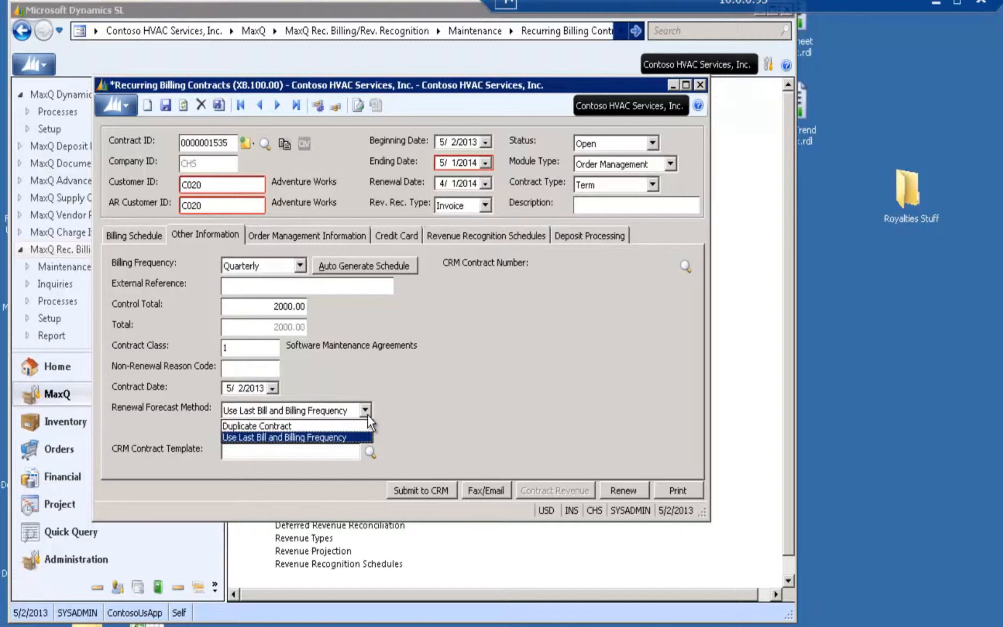
left_click(367, 415)
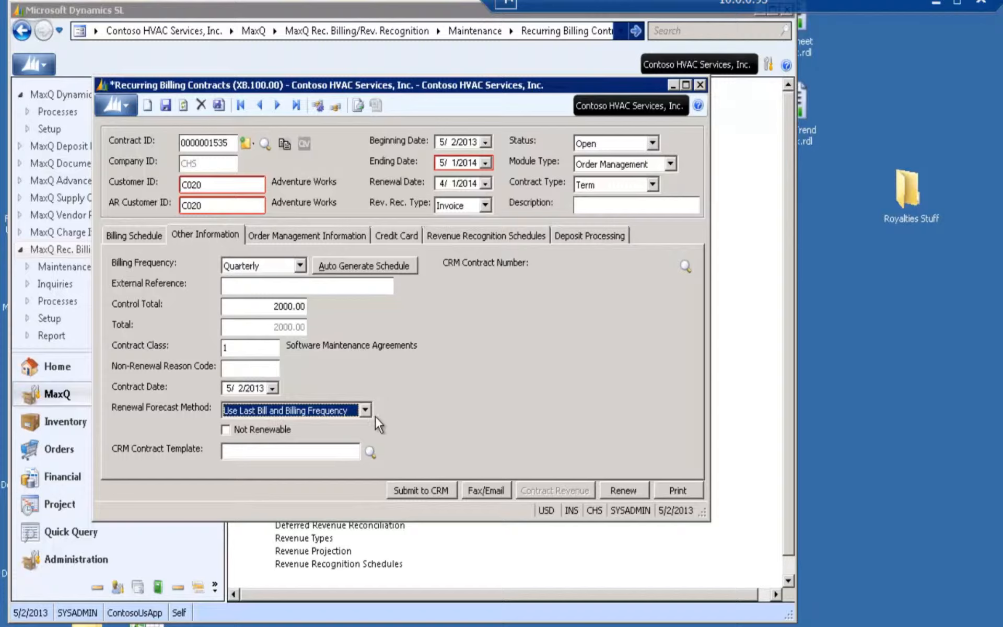
left_click(585, 203)
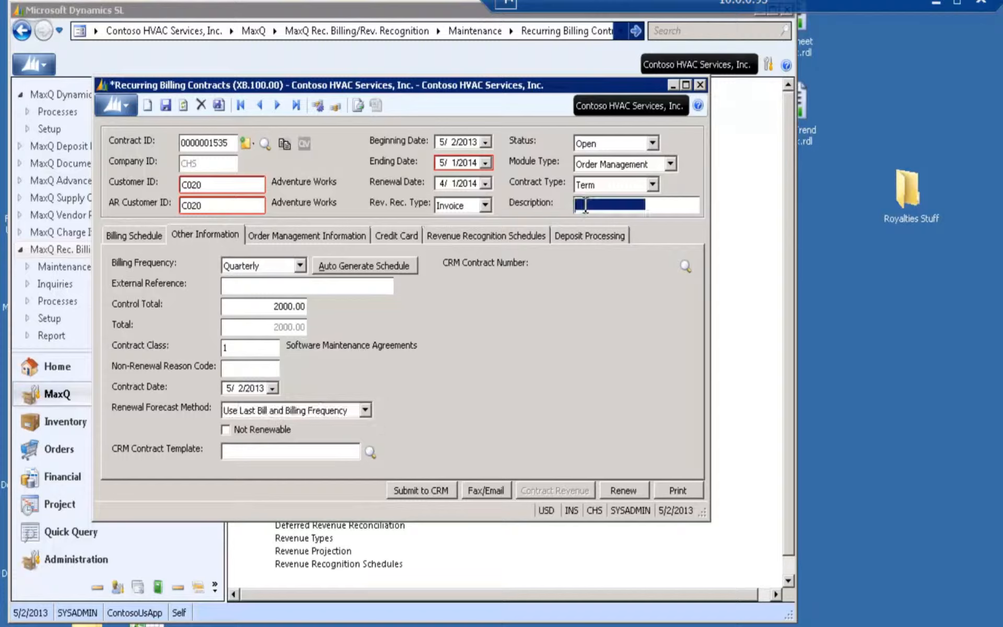
type("TEst")
key("Tab")
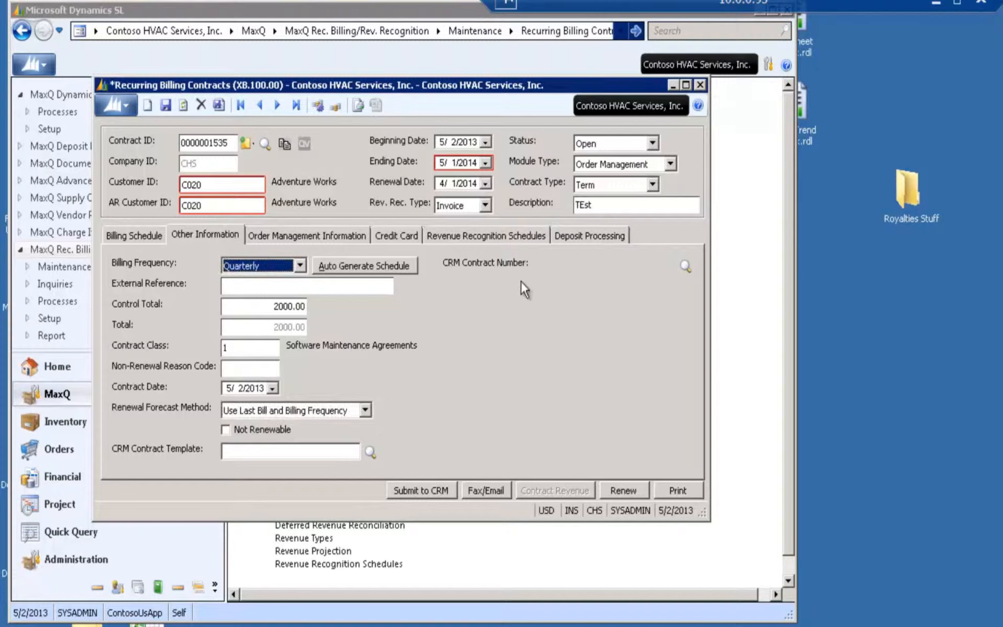
View the contract's order management information, and fill in its credit card number with the customer's default VISA card on file
left_click(336, 237)
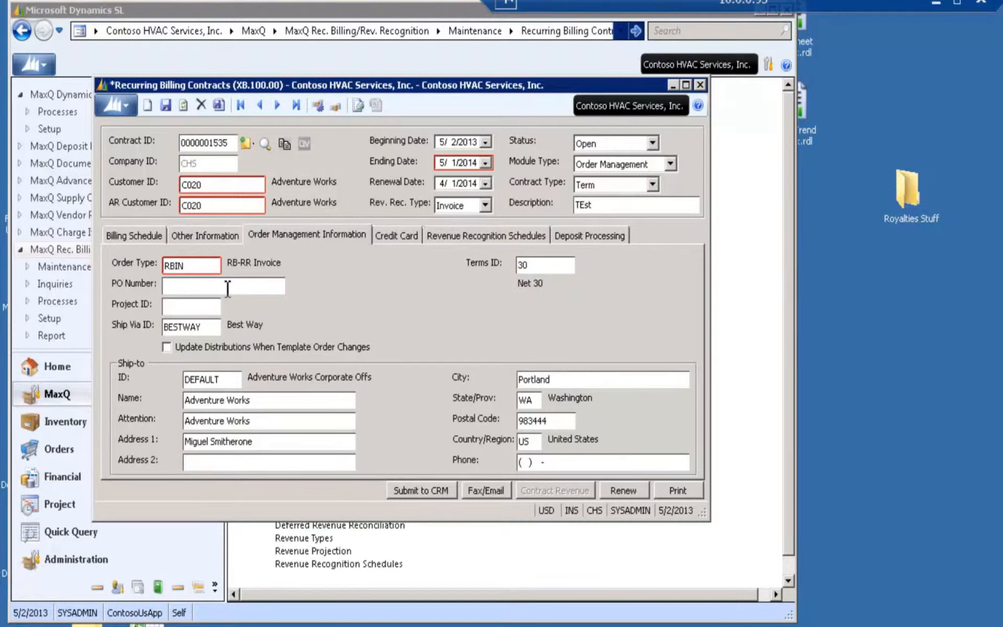
left_click(401, 236)
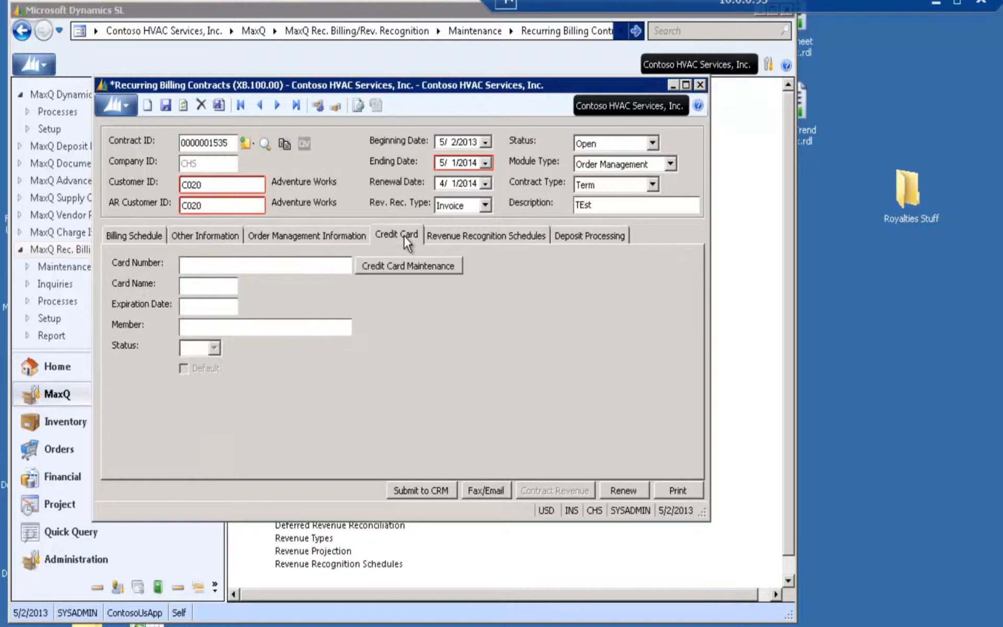
double_click(213, 263)
left_click(628, 581)
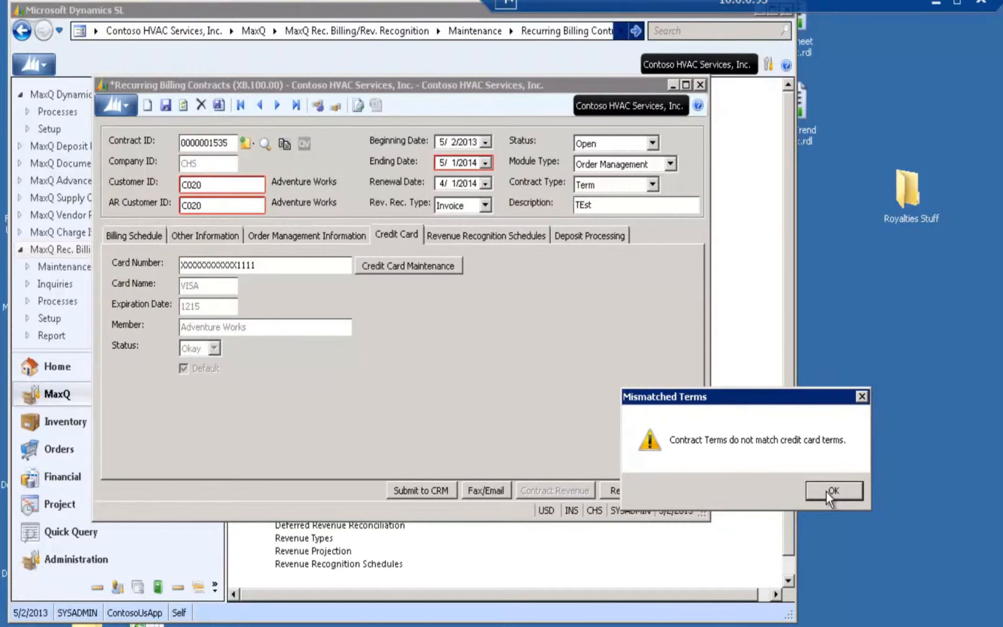
left_click(827, 493)
Change the contract's payment terms in the order management information to CC, Credit Card Transaction
left_click(274, 239)
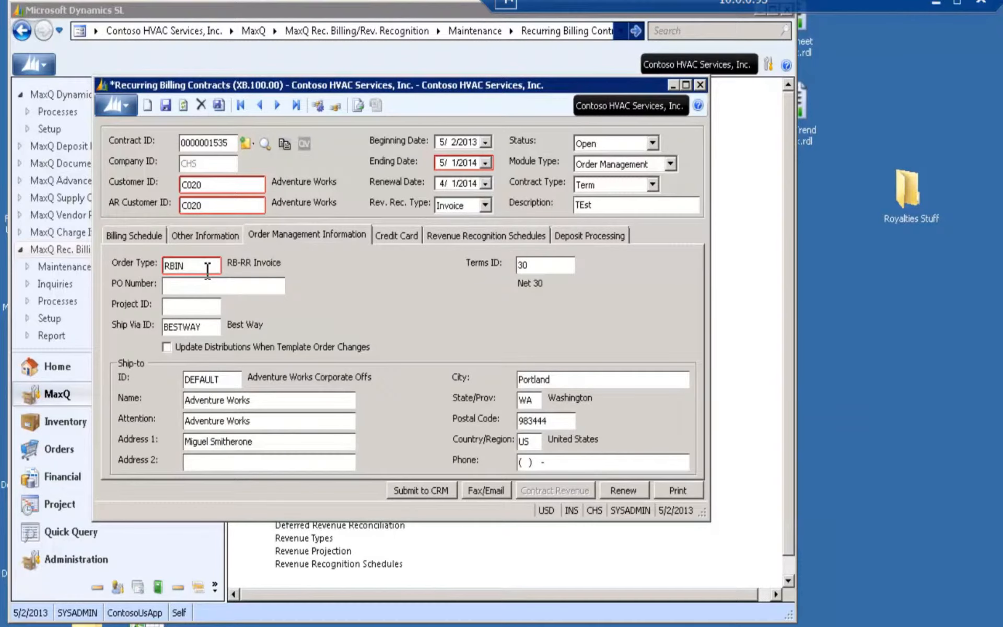
left_click(202, 237)
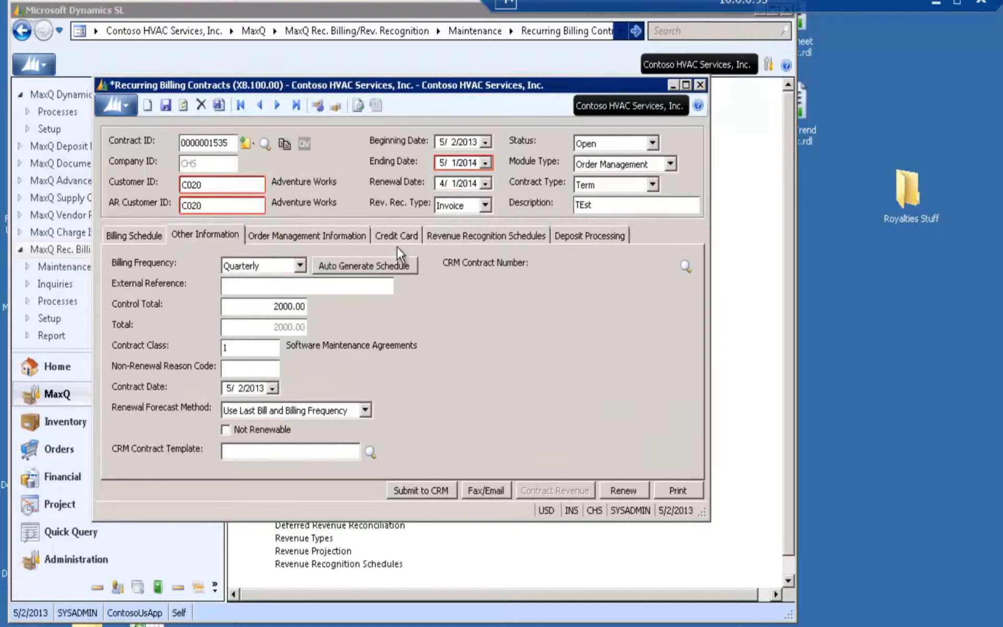
left_click(324, 235)
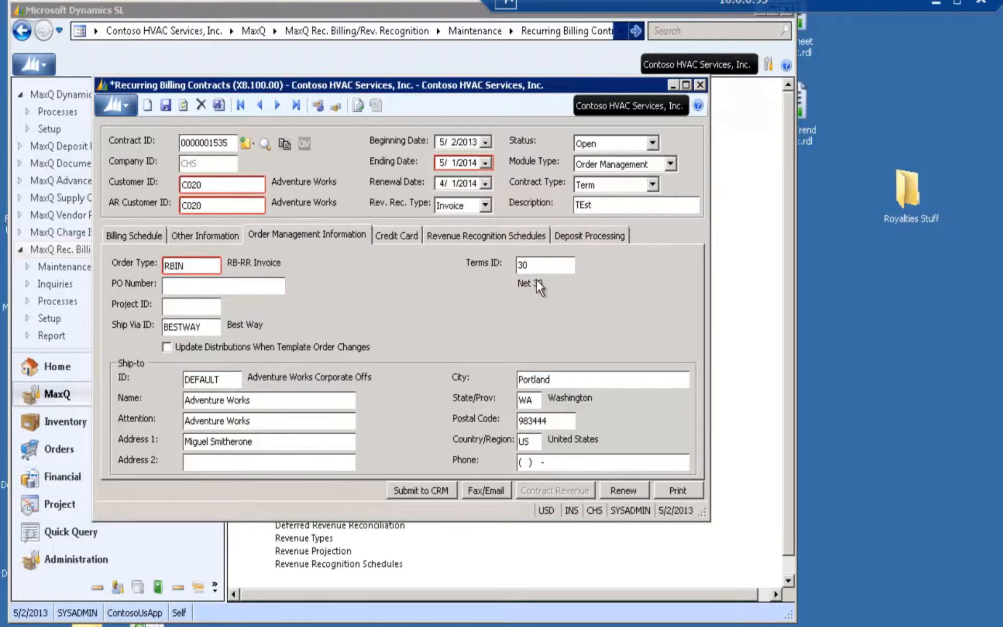
key("F3")
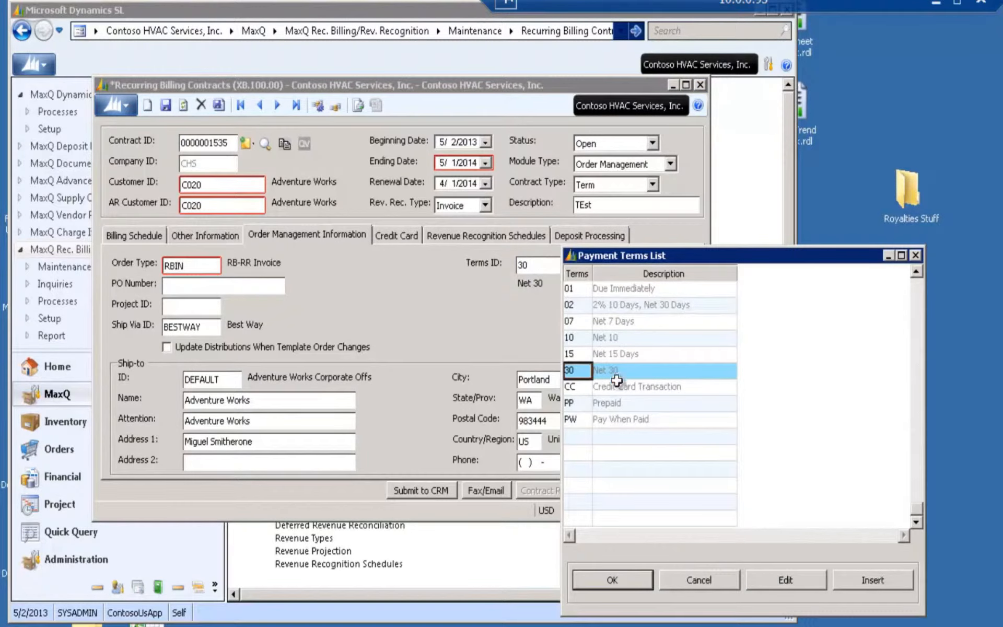
left_click(583, 386)
left_click(617, 578)
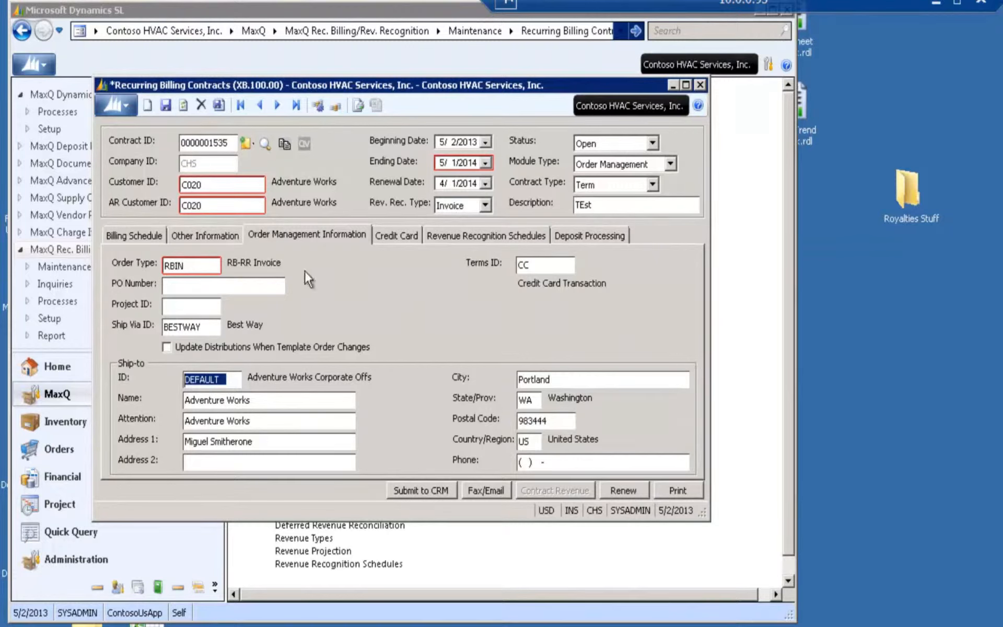
Generate the bill for the 1 of 4 line of the billing schedule, proceeding without a linked CRM contract
left_click(145, 237)
left_click(347, 293)
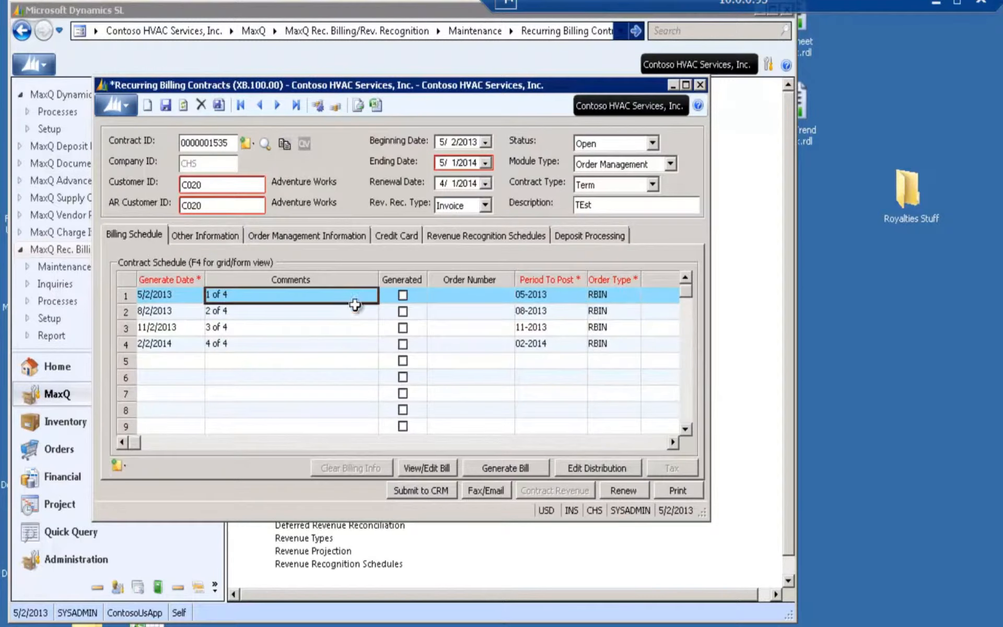
left_click(512, 468)
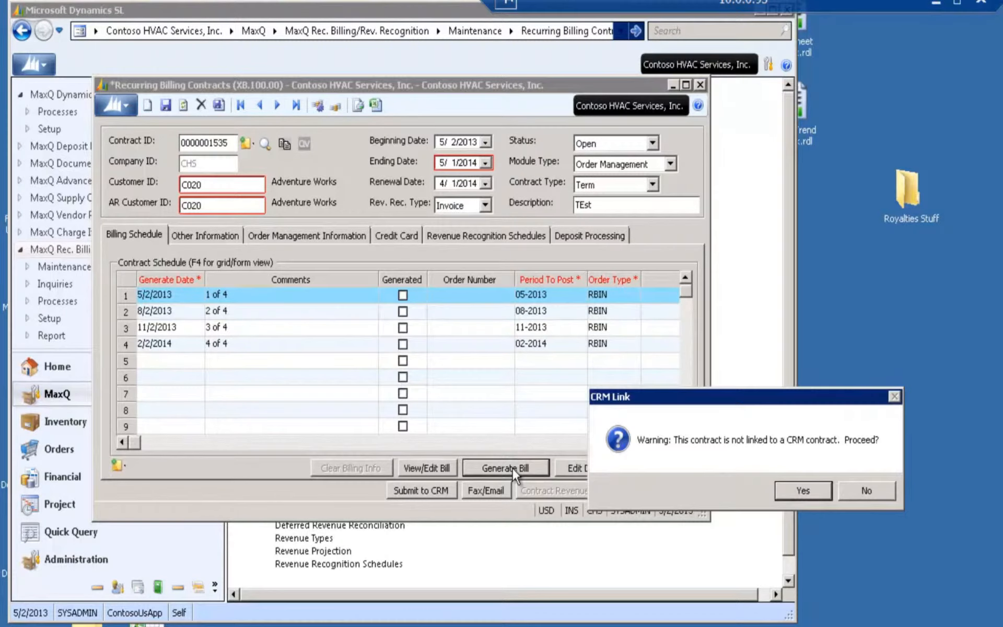
left_click(802, 491)
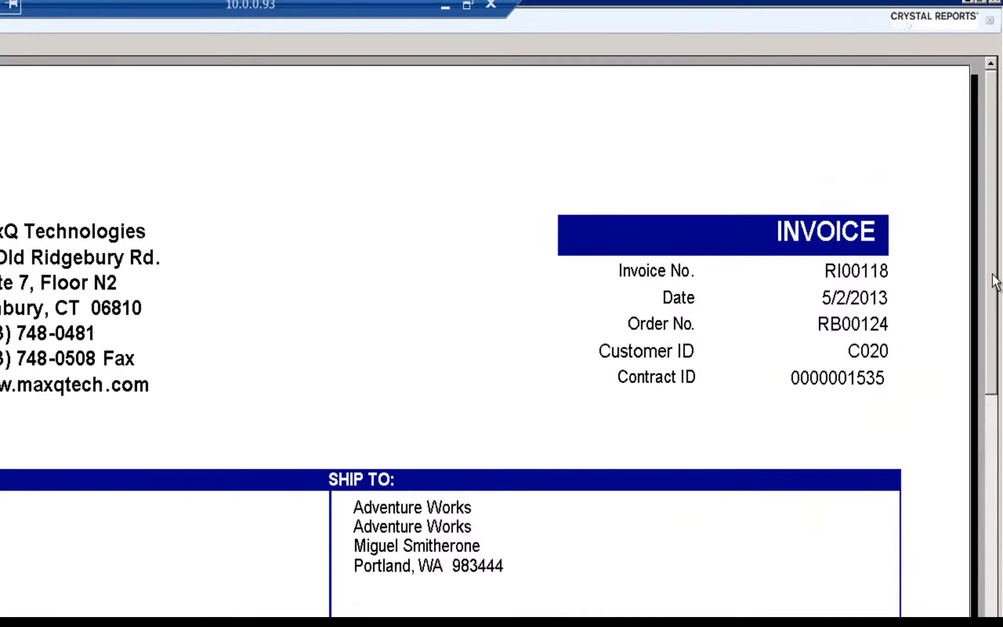
Examine the header and ship-to details of the generated invoice, and close the report and the contract window
left_click_drag(994, 282, 979, 330)
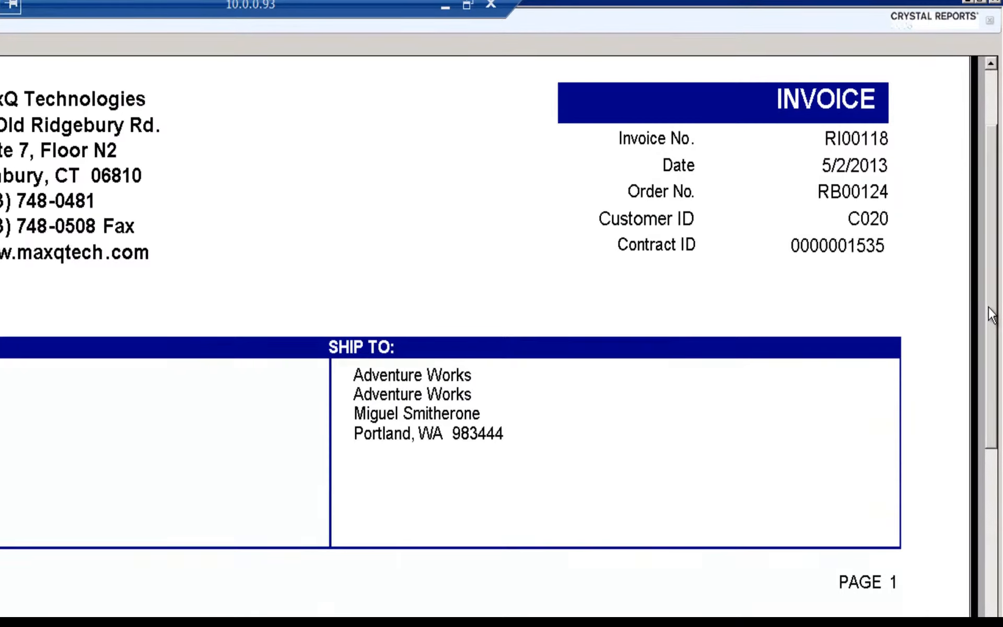
scroll(988, 308, "down", 1)
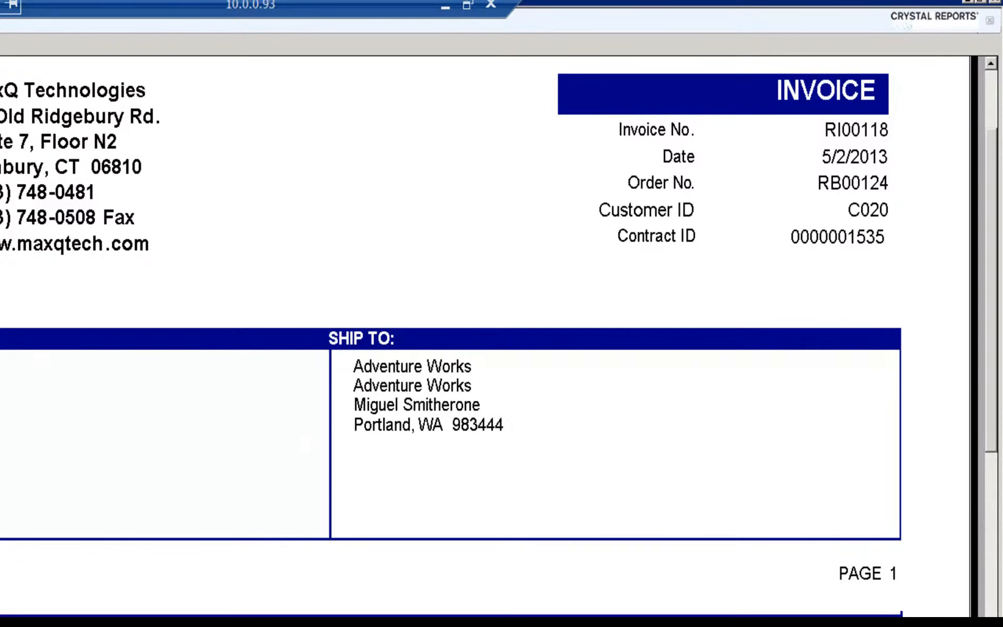
left_click(995, 2)
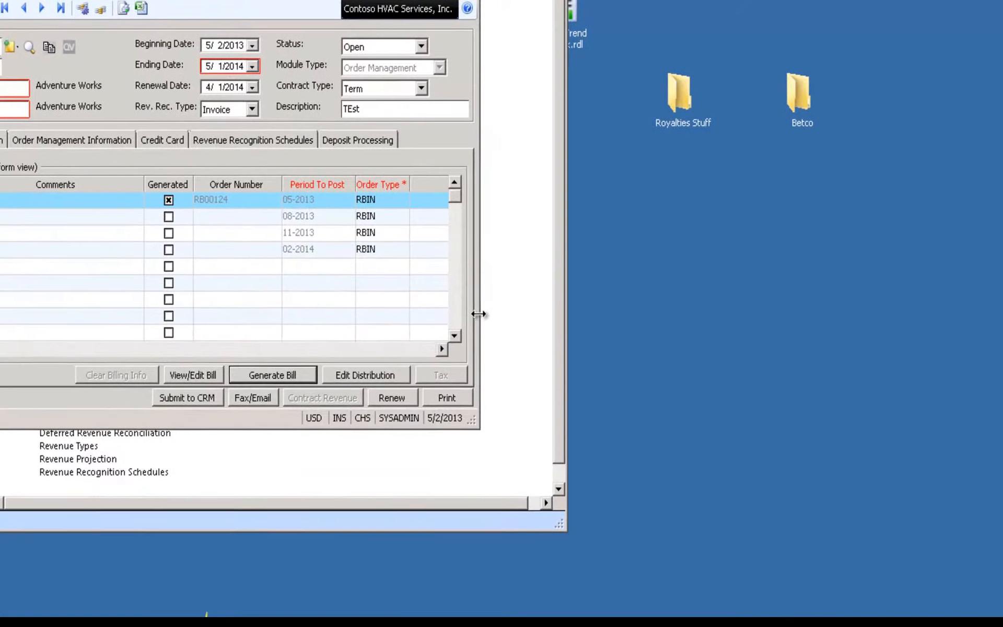
left_click(471, 0)
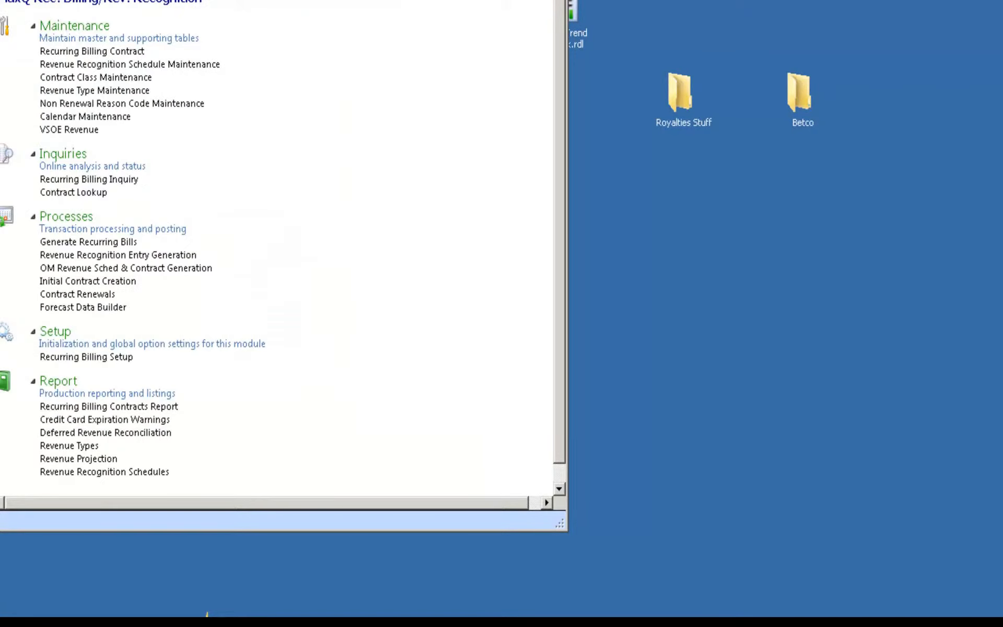
Open the Sales Journal report of Order Management and preview it
left_click(0, 314)
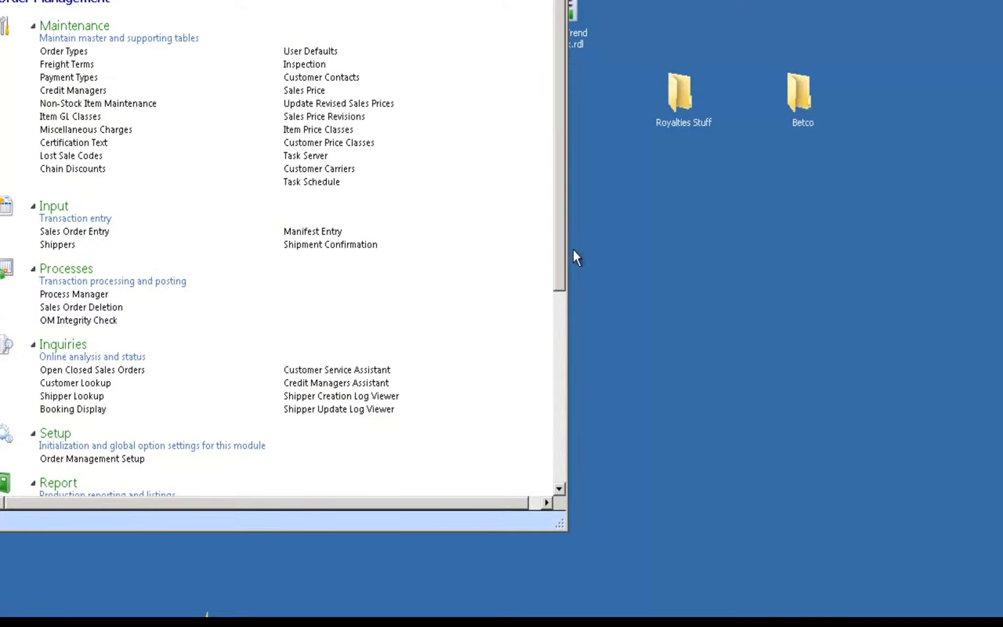
left_click_drag(557, 239, 545, 342)
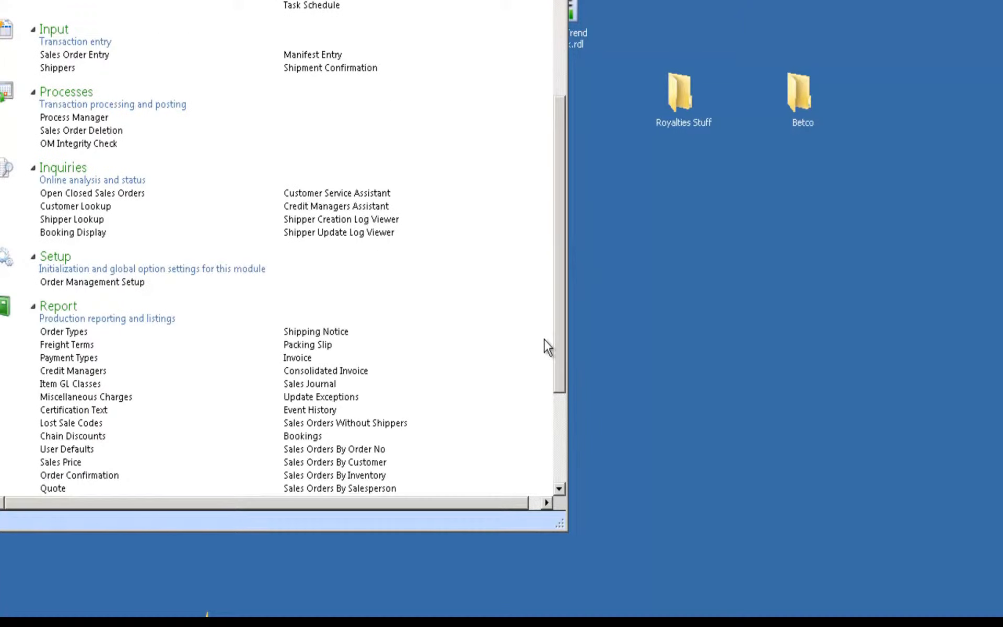
left_click(327, 384)
left_click(452, 535)
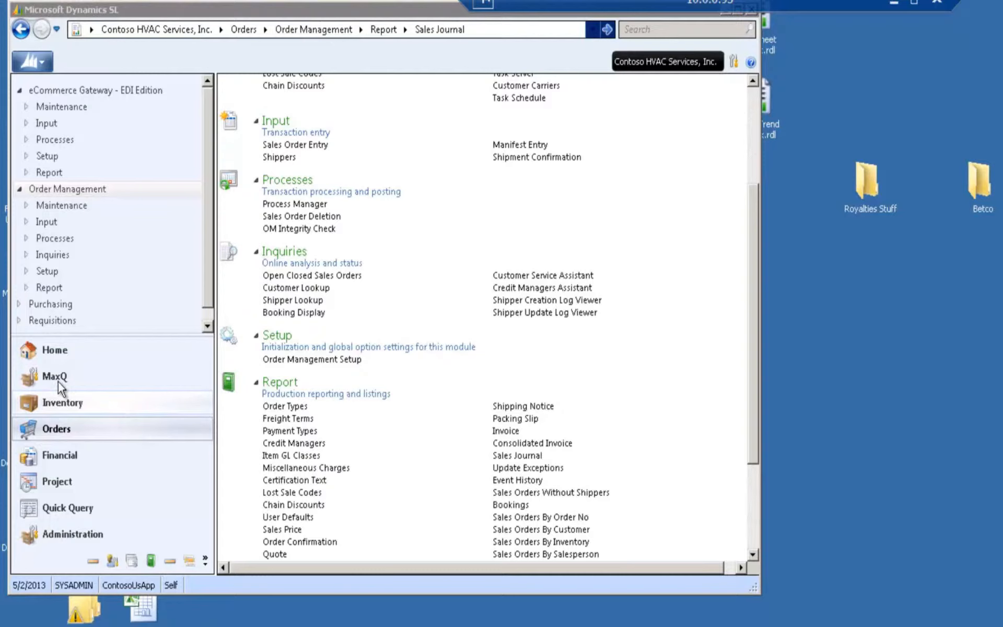
Reopen the last recurring billing contract and open its revenue recognition schedule to check the amounts per period
left_click(56, 377)
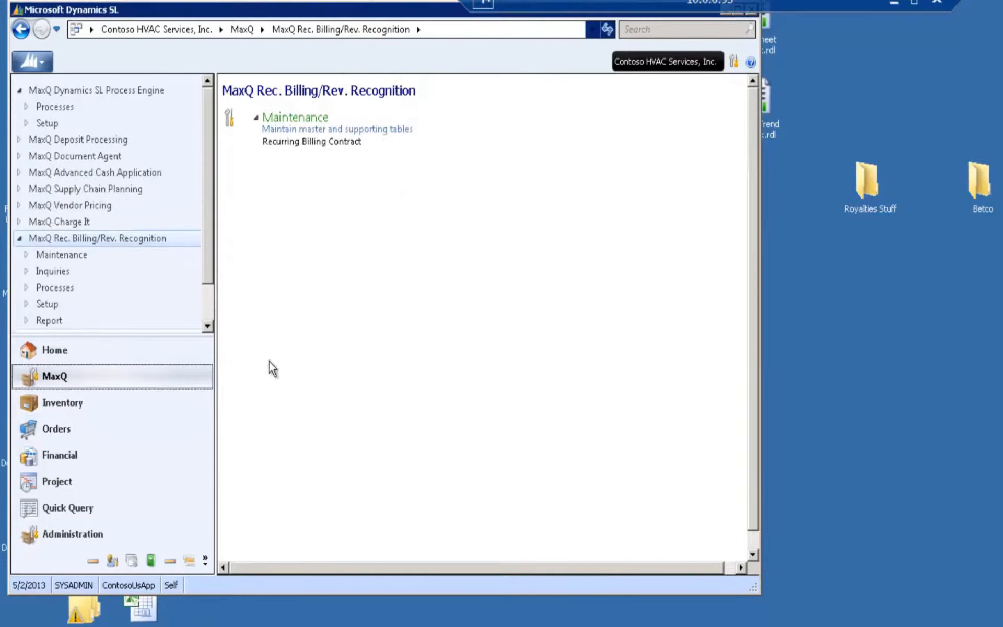
left_click(337, 142)
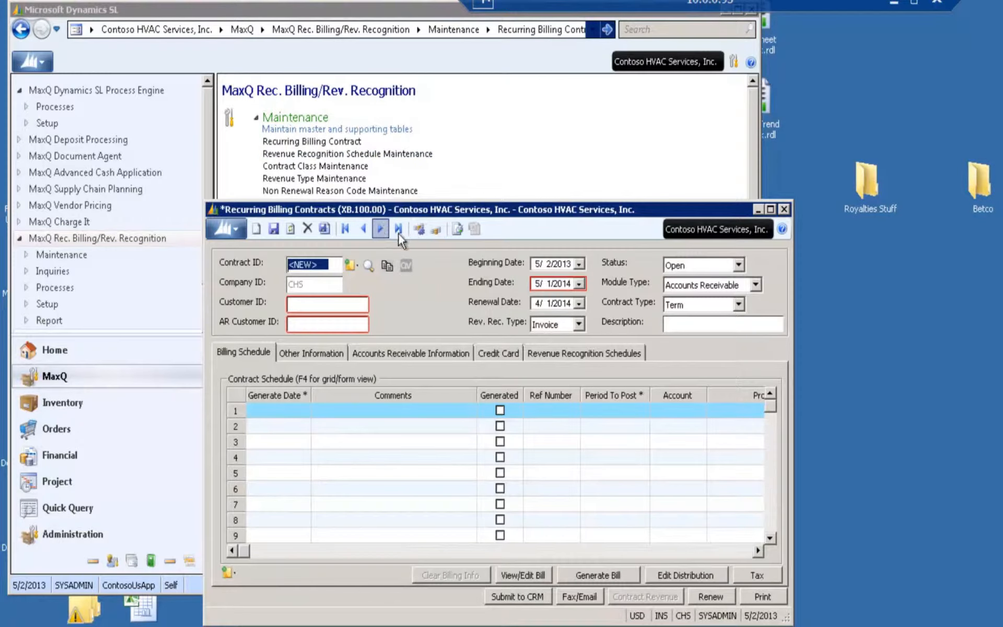
left_click(394, 227)
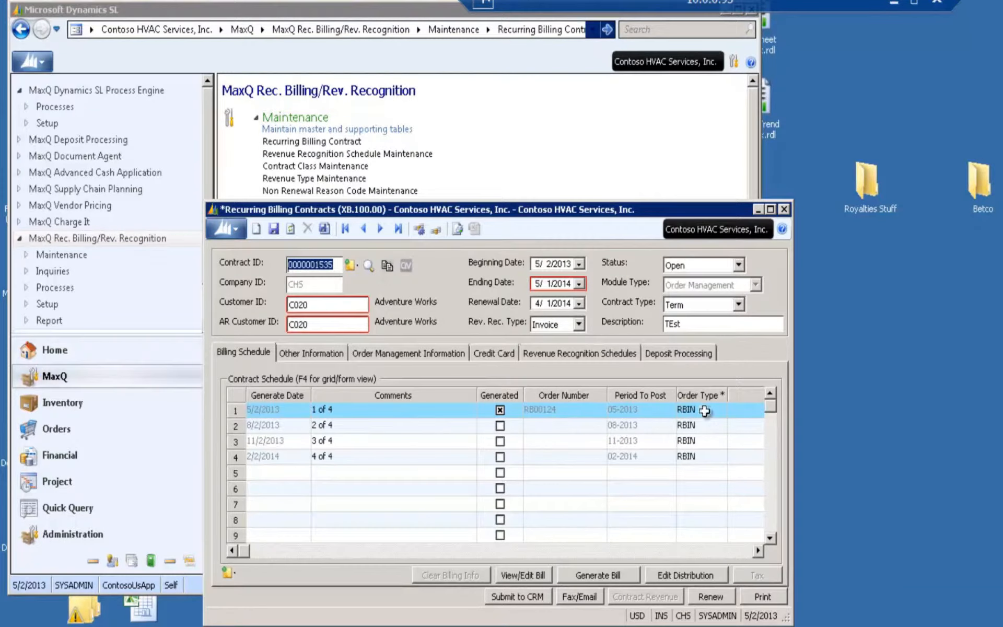
left_click(619, 352)
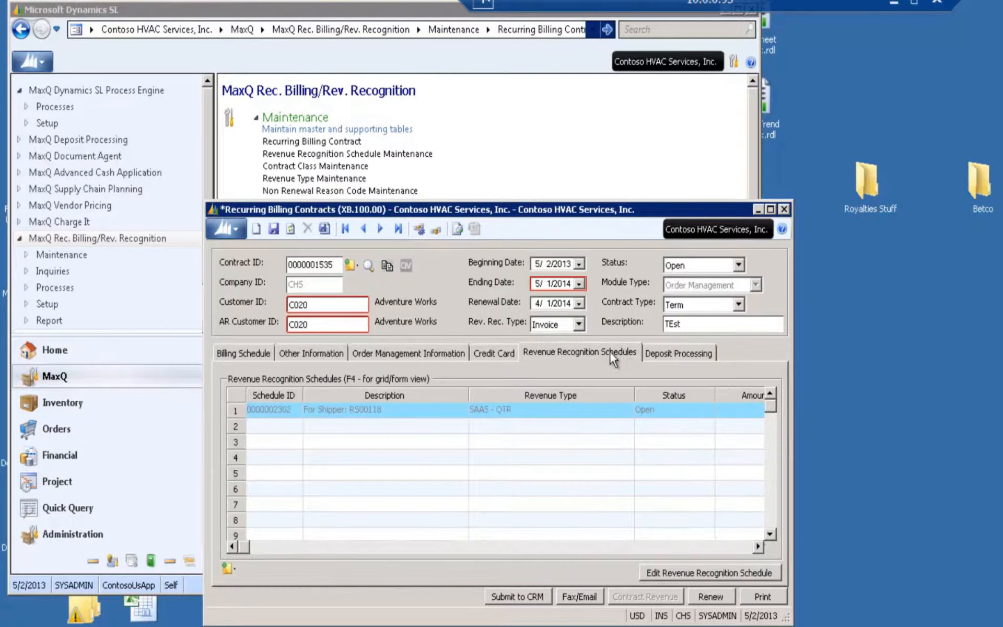
left_click(417, 411)
left_click(691, 575)
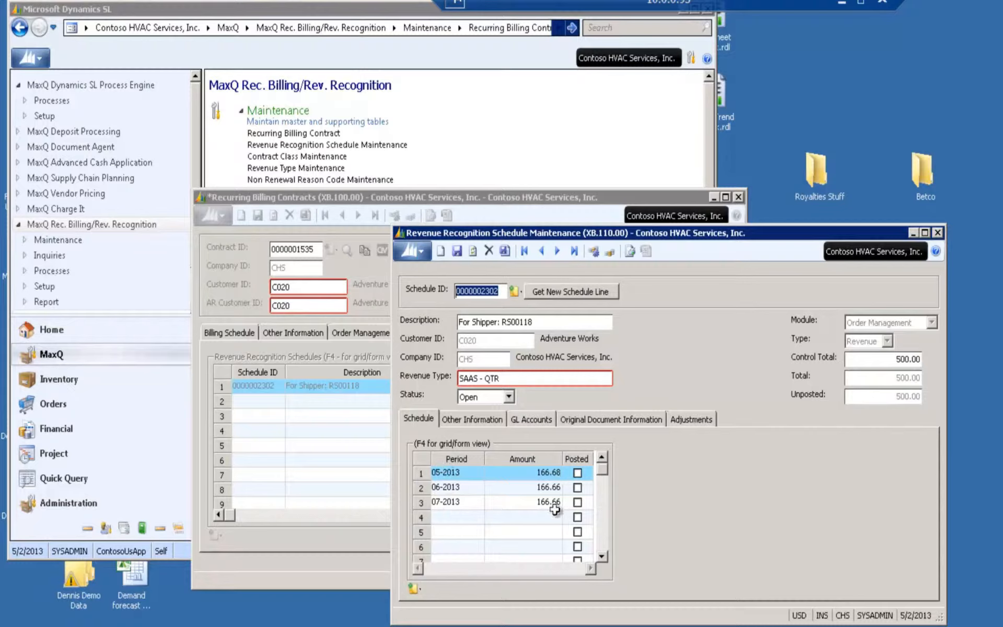
Review the revenue schedule's other information, GL accounts and original document details, and close the schedule
left_click(481, 420)
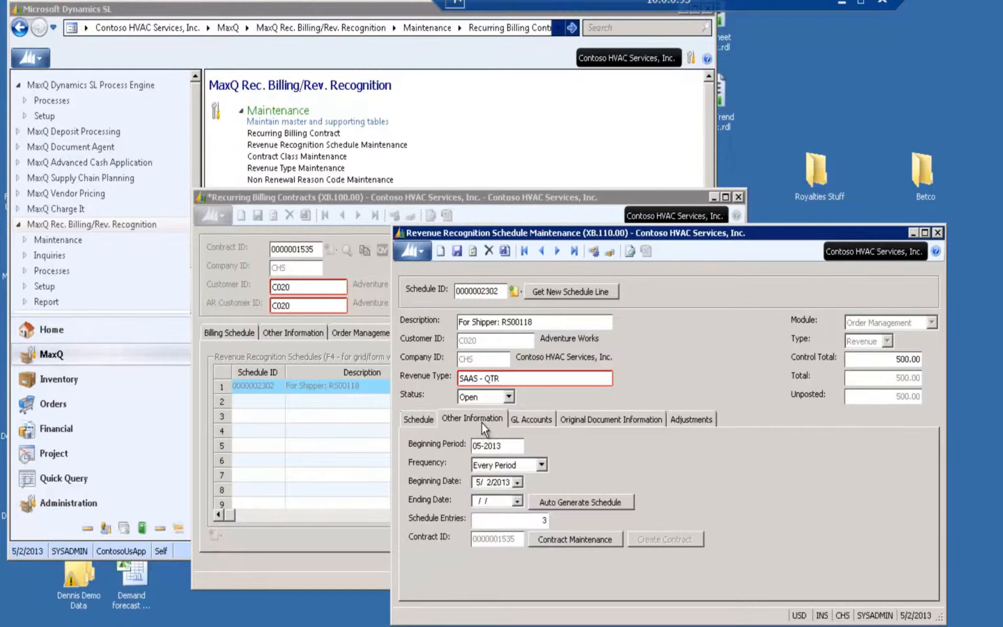
left_click(537, 421)
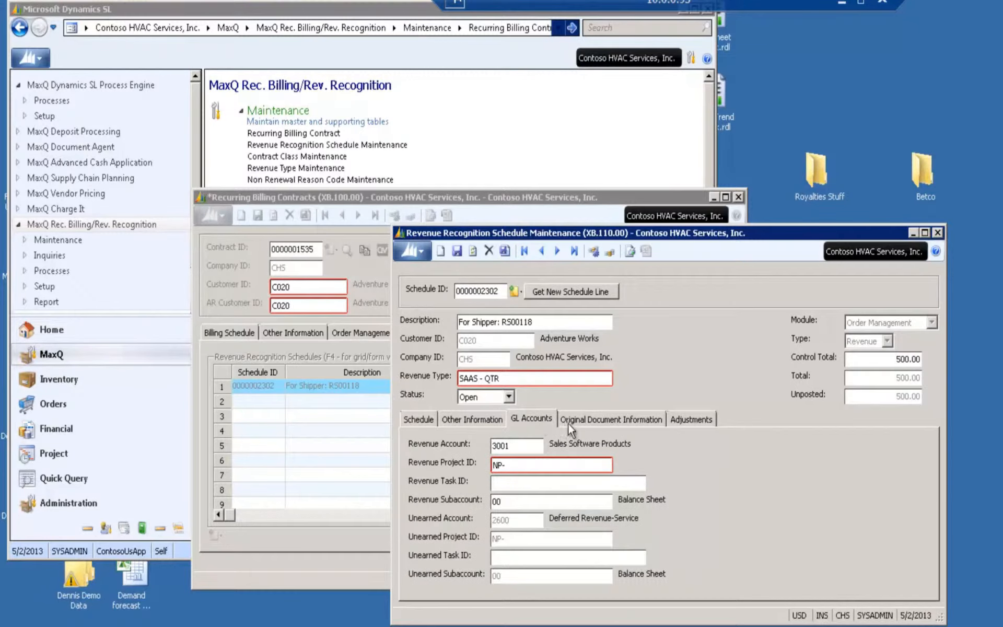
left_click(578, 421)
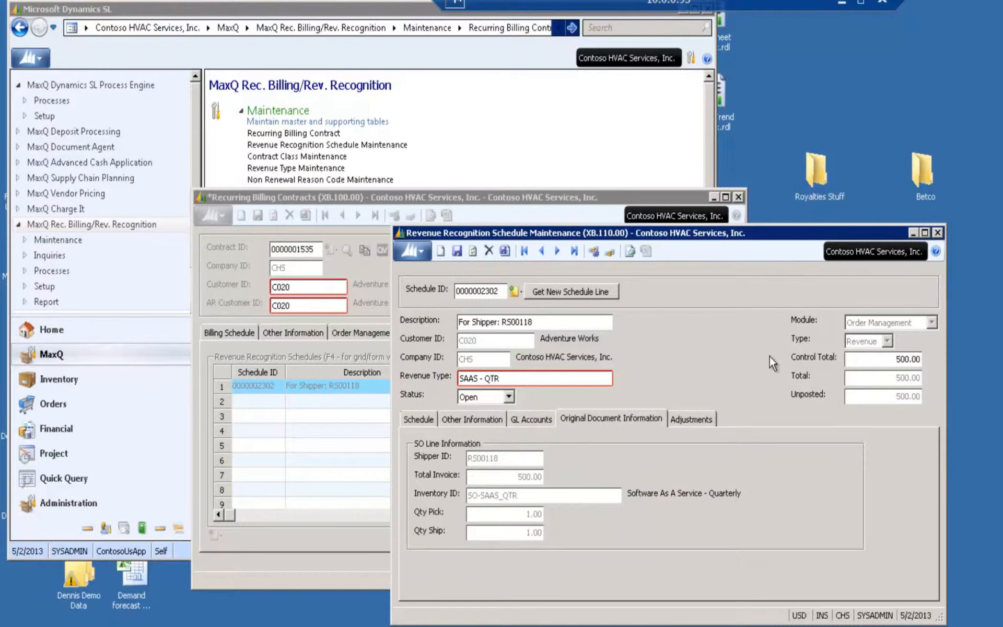
left_click(938, 232)
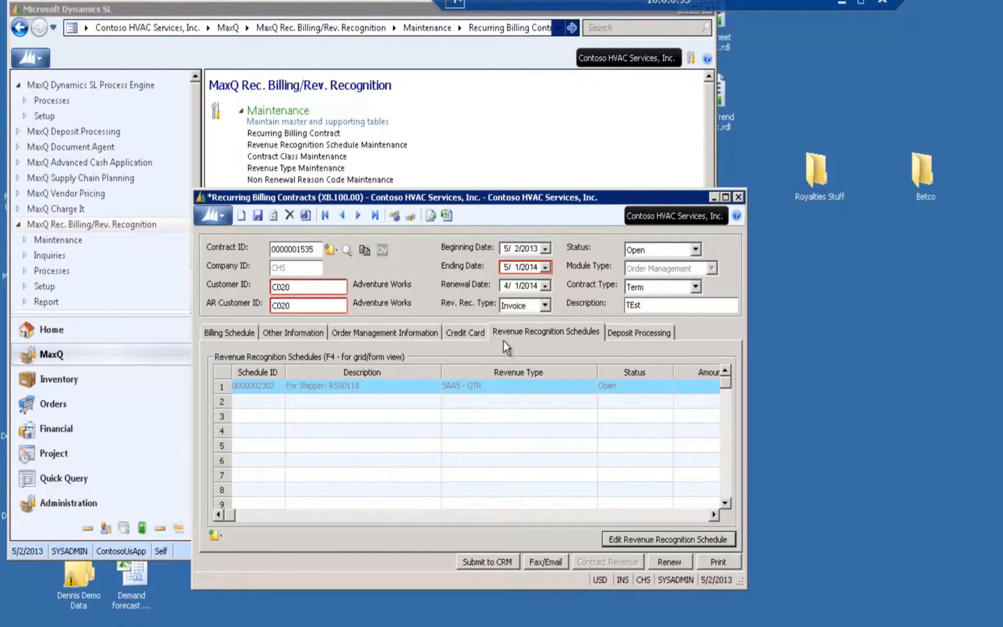
Reopen the contract's revenue recognition schedule, go through all its details up to the adjustments, and close it
left_click(632, 543)
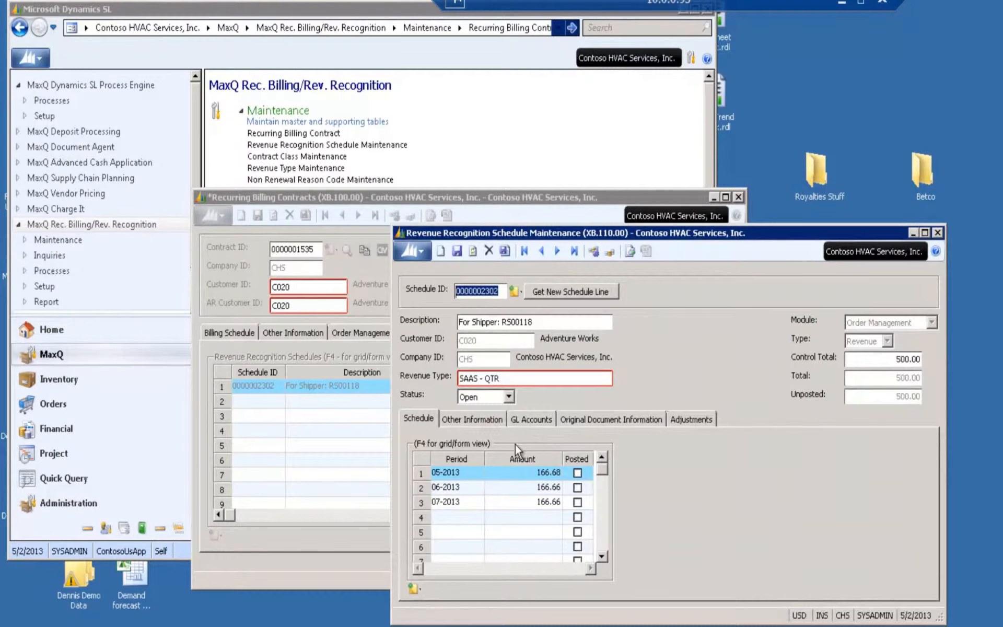
left_click(489, 418)
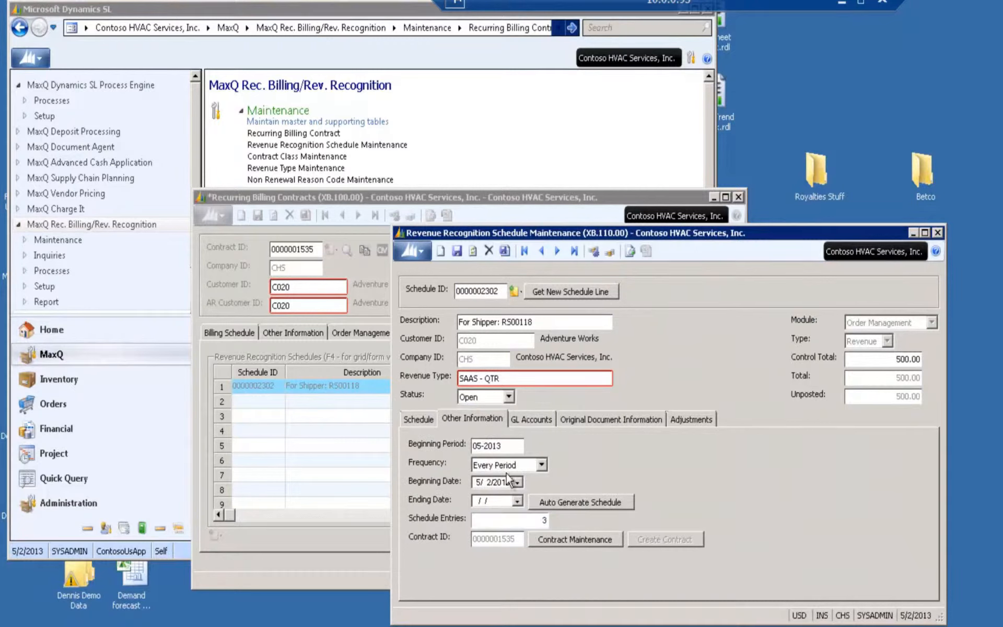
left_click(532, 420)
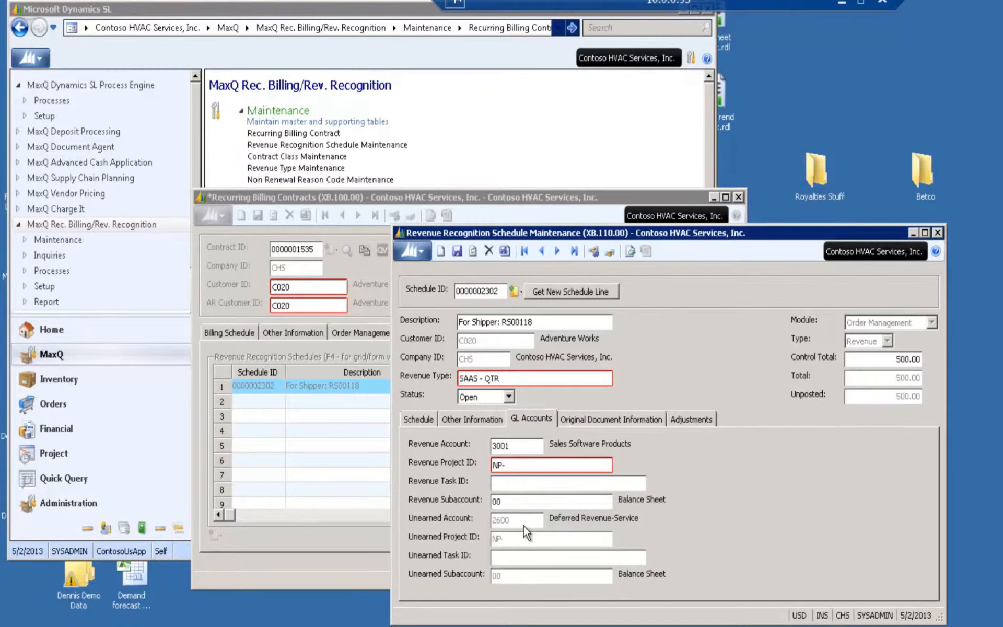
left_click(584, 421)
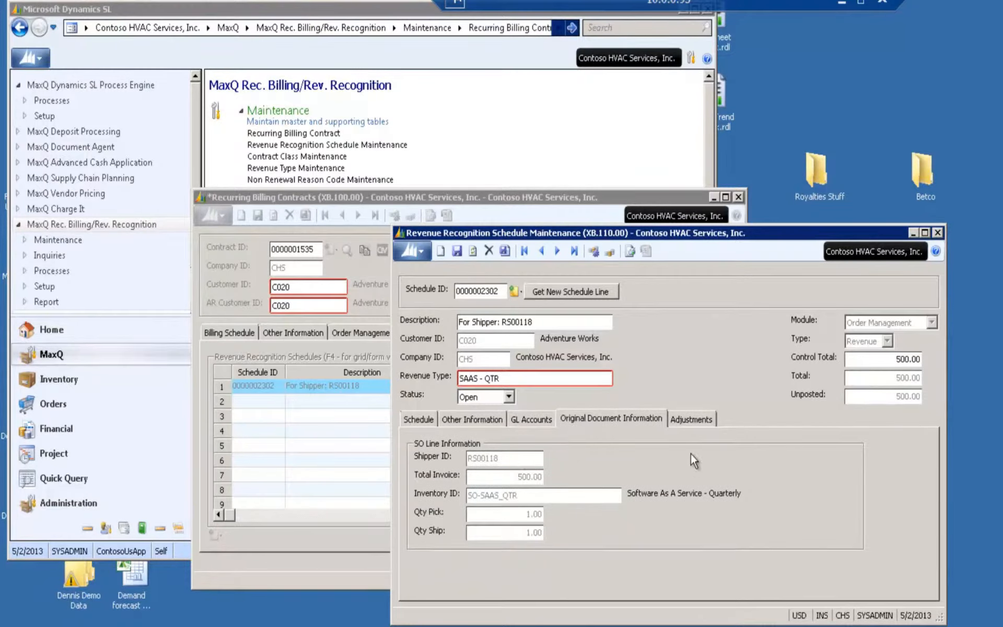
left_click(691, 419)
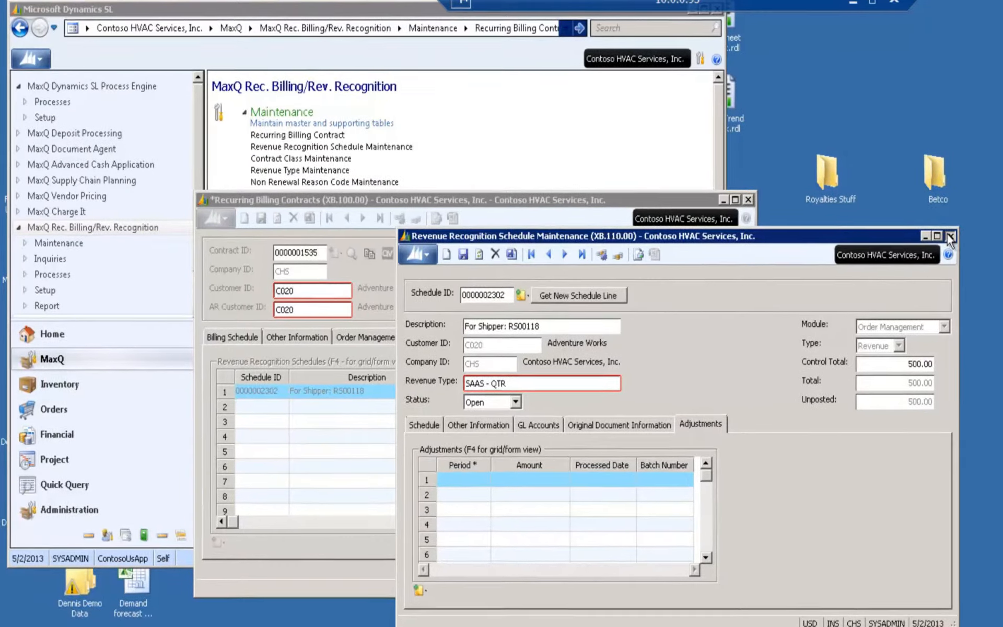
left_click(937, 232)
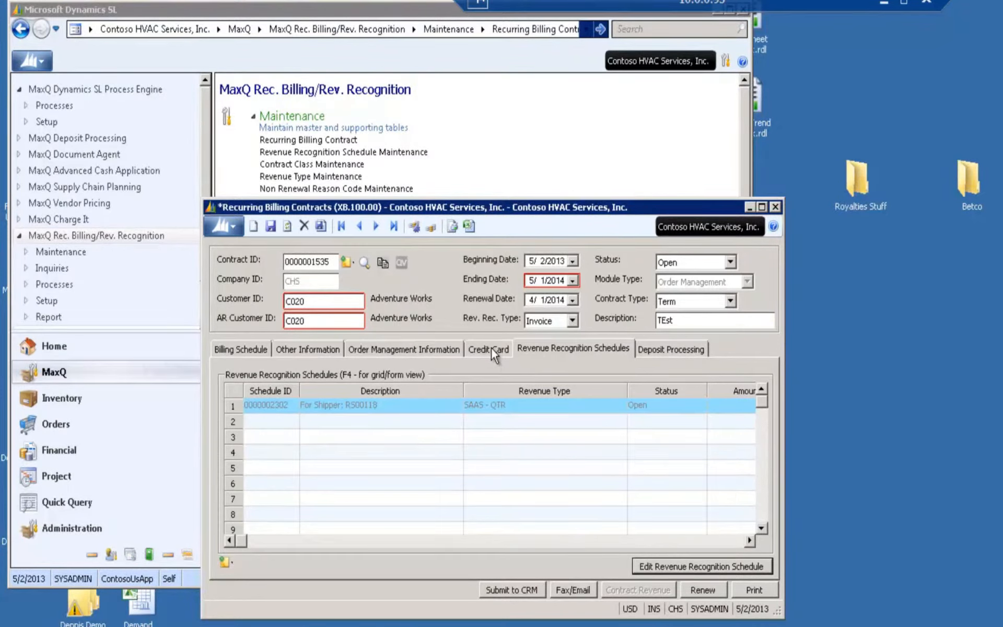
Return to the contract's billing schedule and open the billing distribution of the 2 of 4 line
left_click(392, 404)
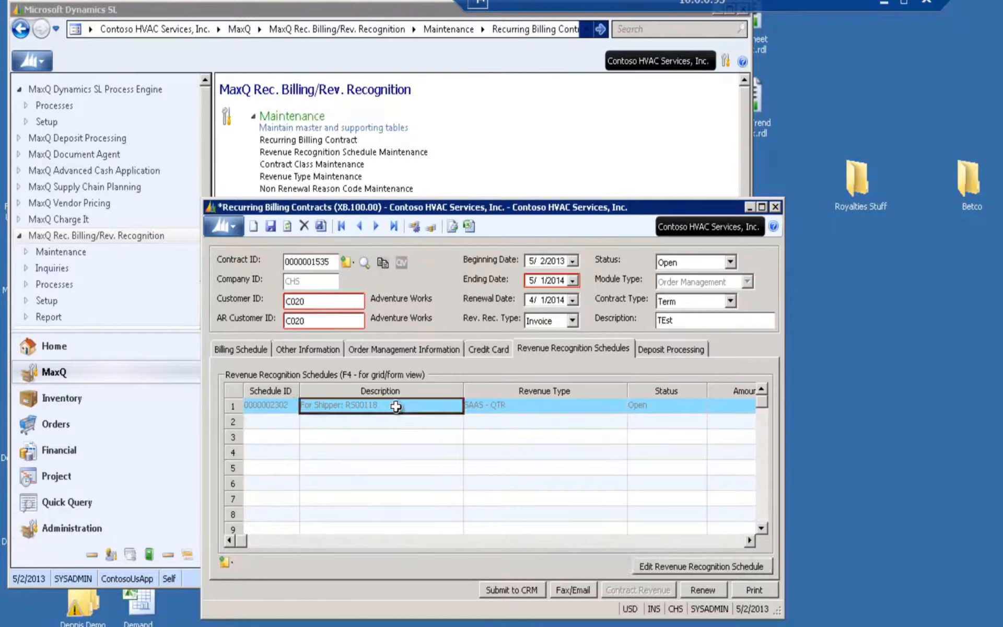
left_click(247, 348)
left_click(348, 421)
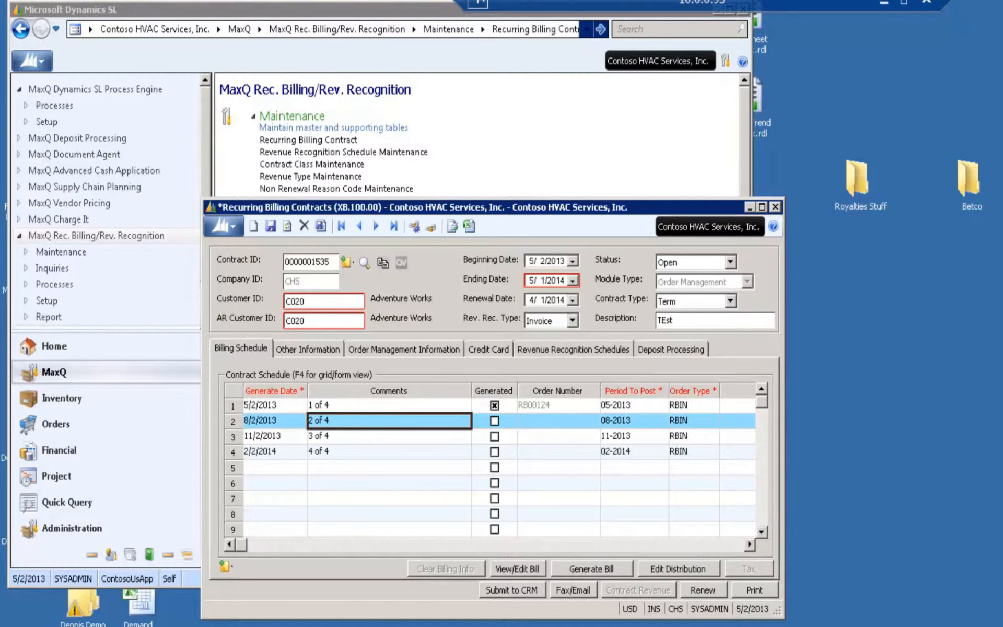
left_click(670, 571)
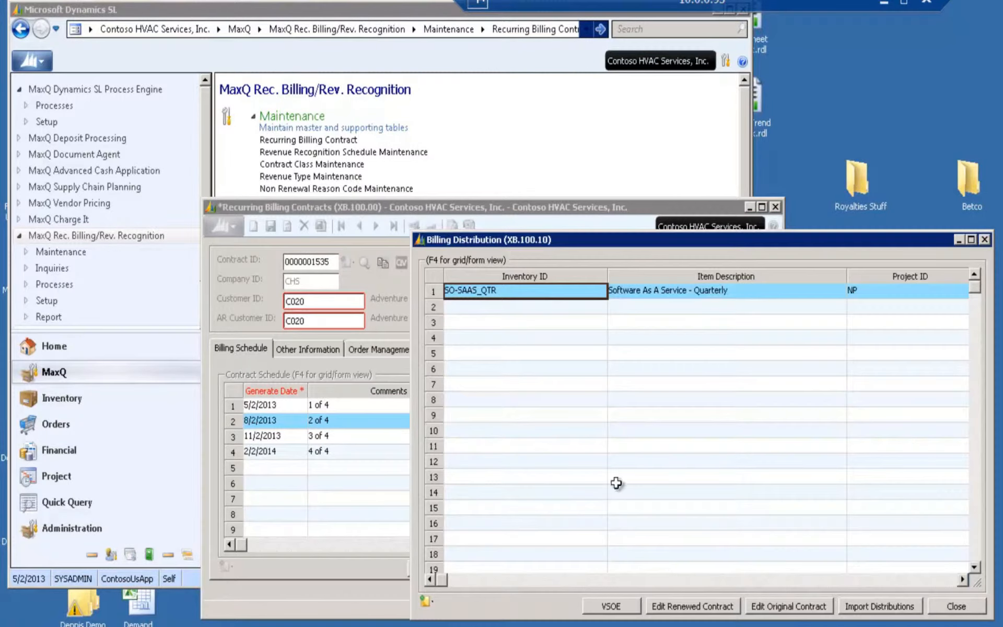
Add the inventory item SOAPLSRMT (MaxQ Ap Laser Check Maintenance) as the second line of the billing distribution
left_click(537, 310)
key("F3")
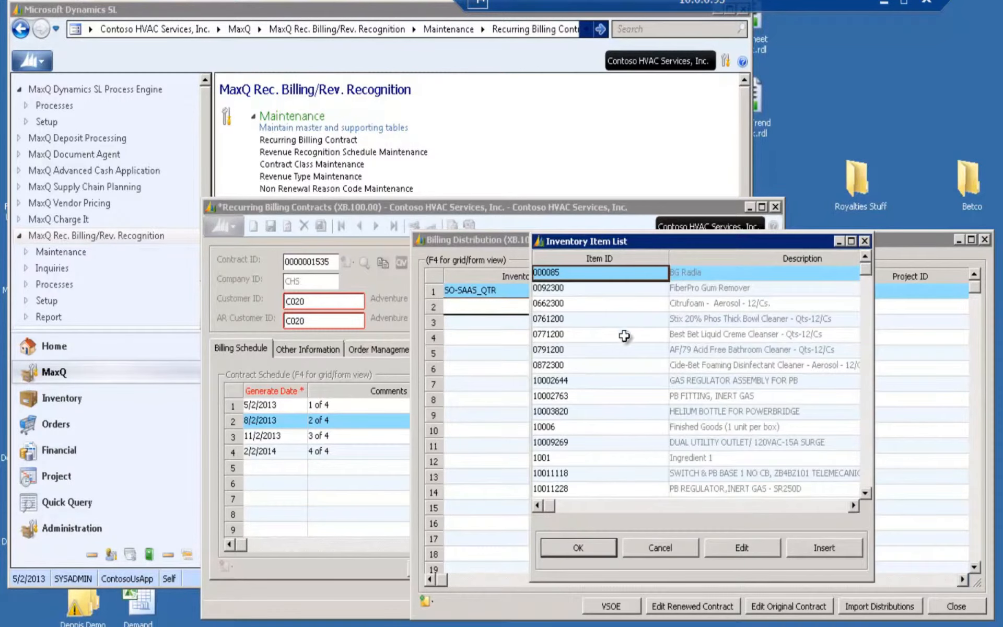
left_click(678, 553)
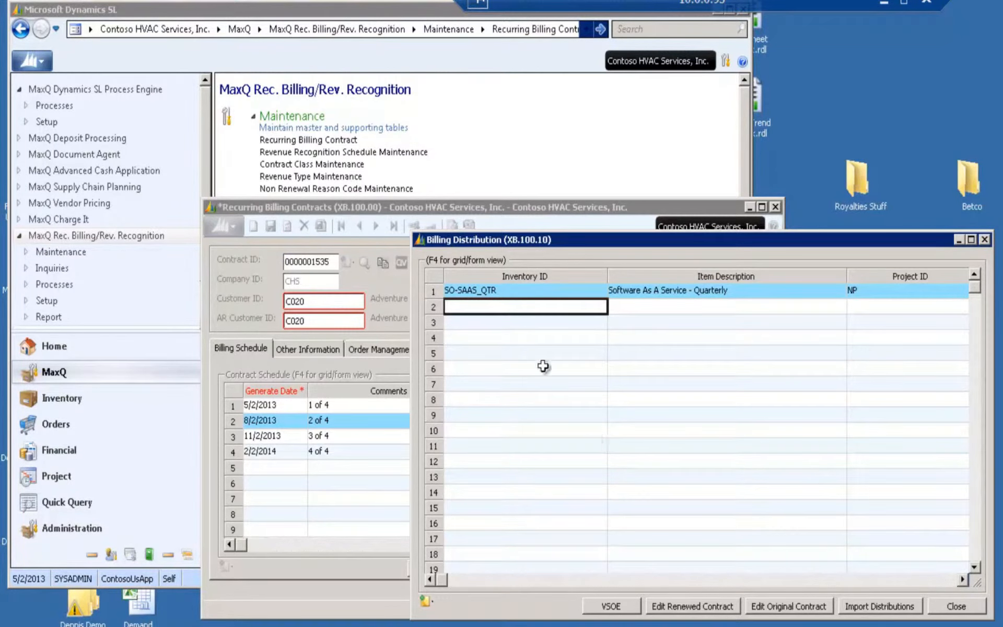
key("F3")
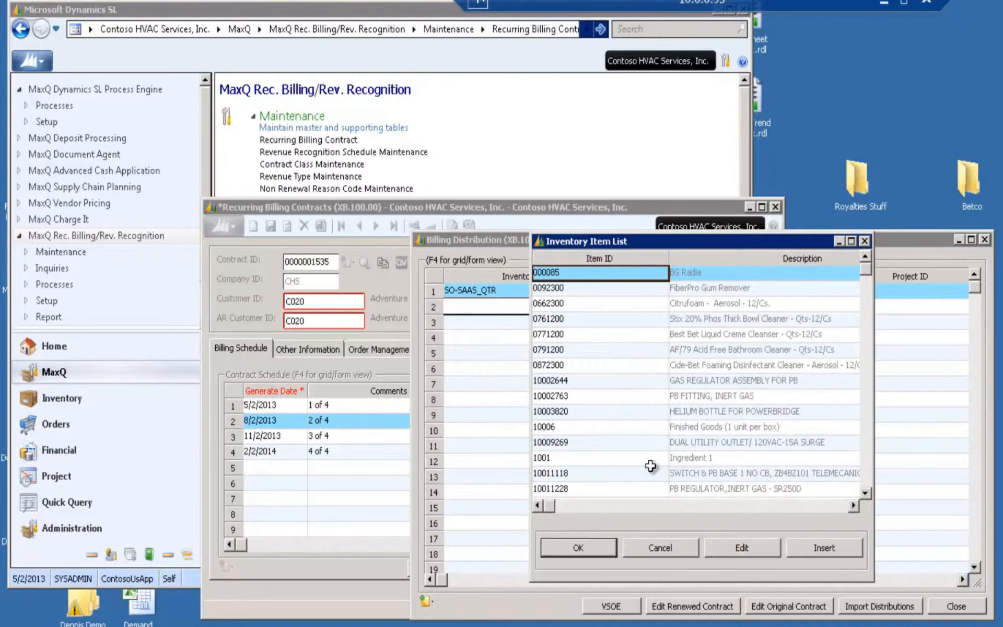
type("SA")
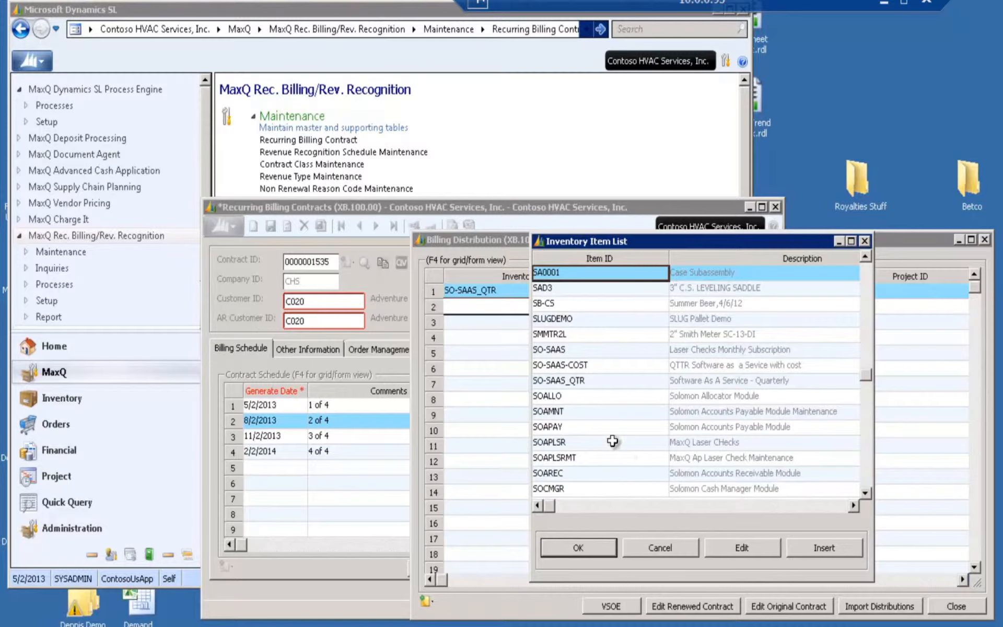
left_click(606, 459)
left_click(586, 551)
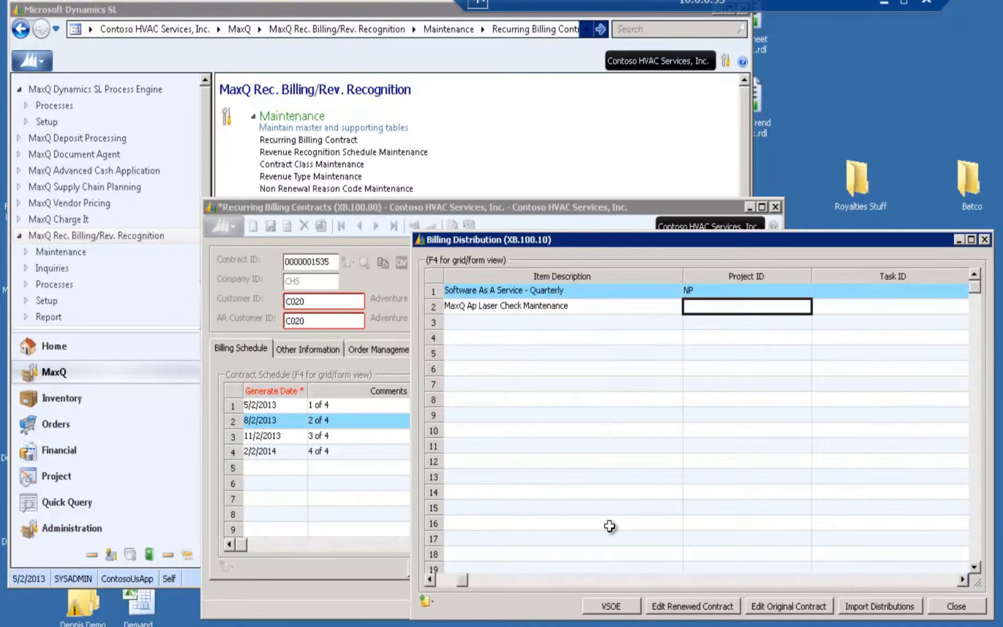
Complete the new distribution line with project np and quantity 1, and copy the distribution changes to all later unbilled entries
type("np")
key("Tab")
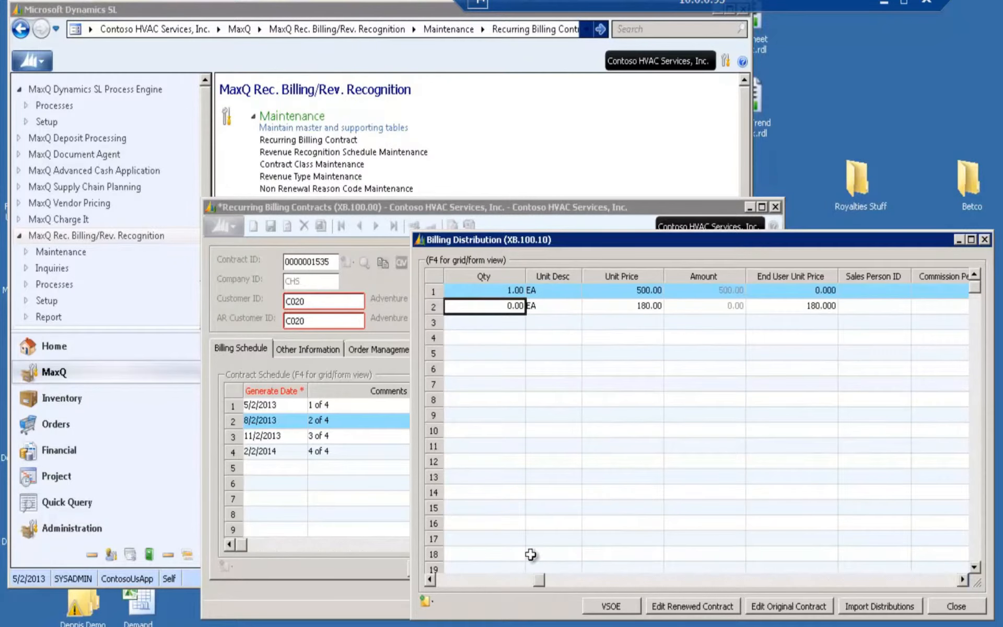
type("1")
key("Tab")
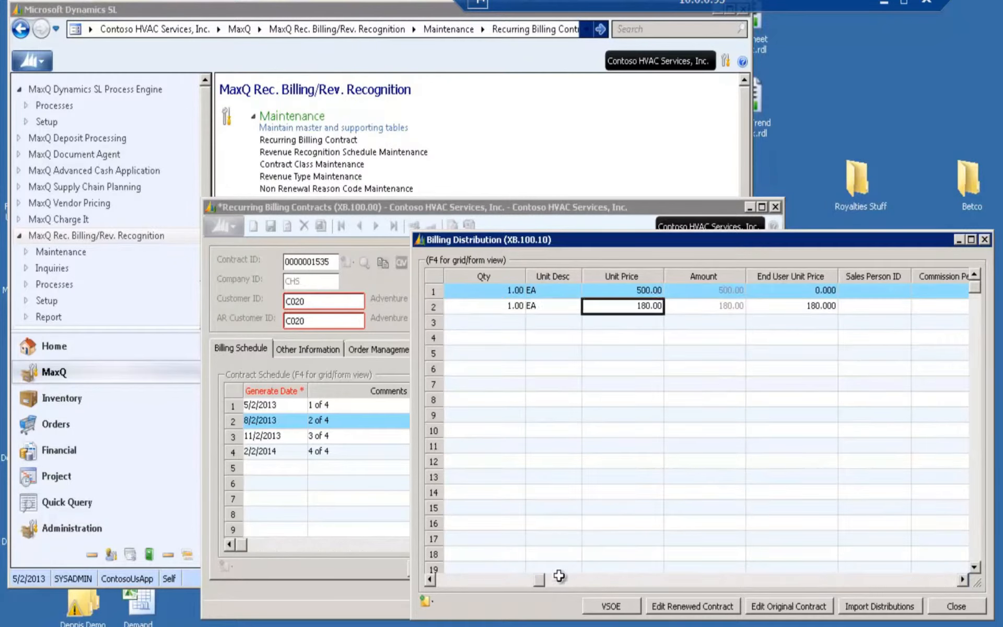
left_click(944, 605)
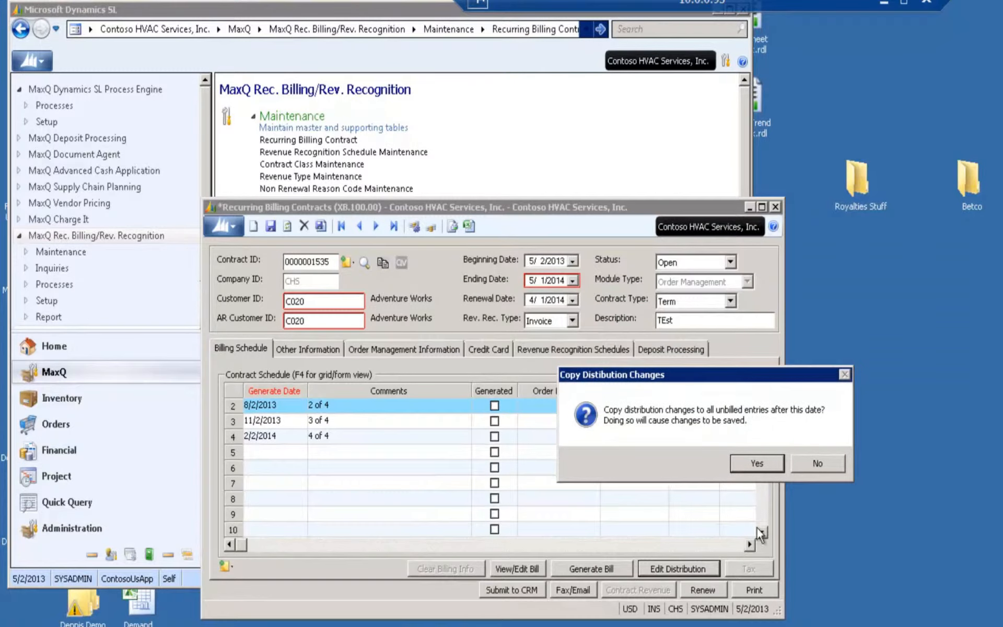
left_click(753, 462)
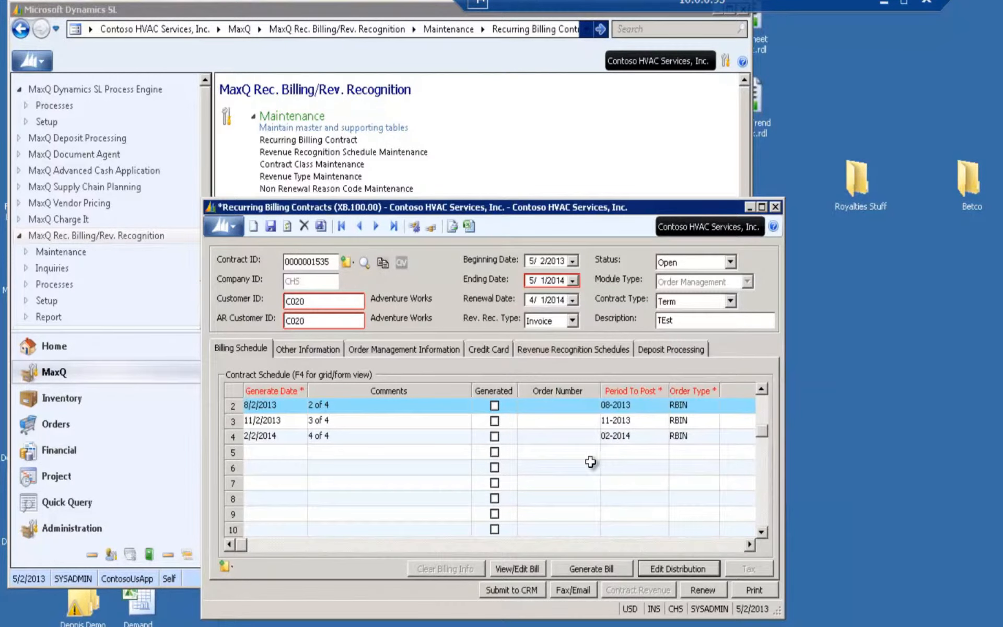
Check the billing distribution of the 3 of 4 line for the copied maintenance item, and close it
left_click(384, 419)
left_click(665, 569)
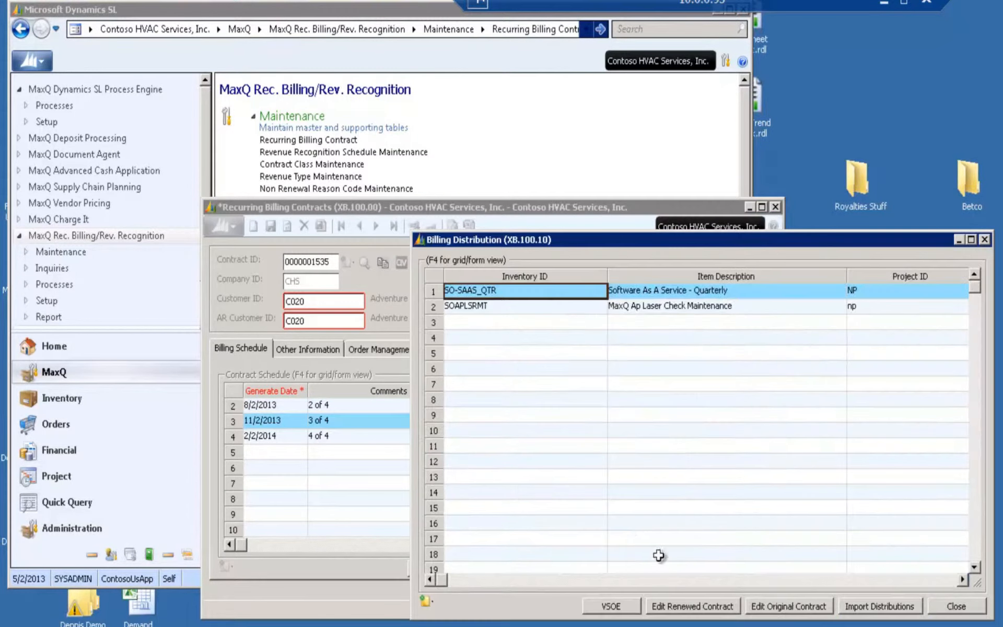
left_click(956, 606)
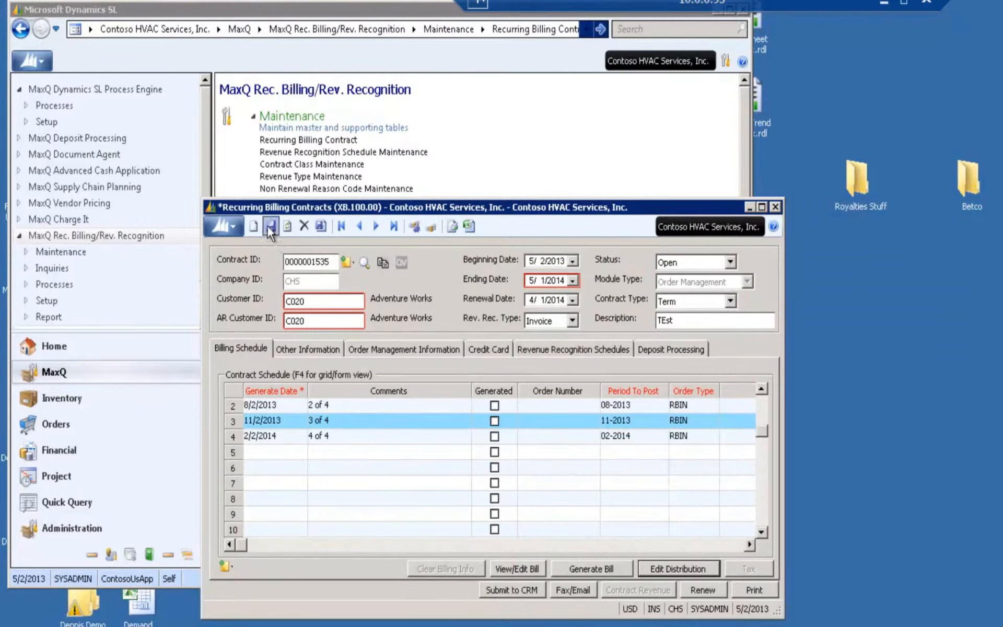
scroll(480, 449, "down", 1)
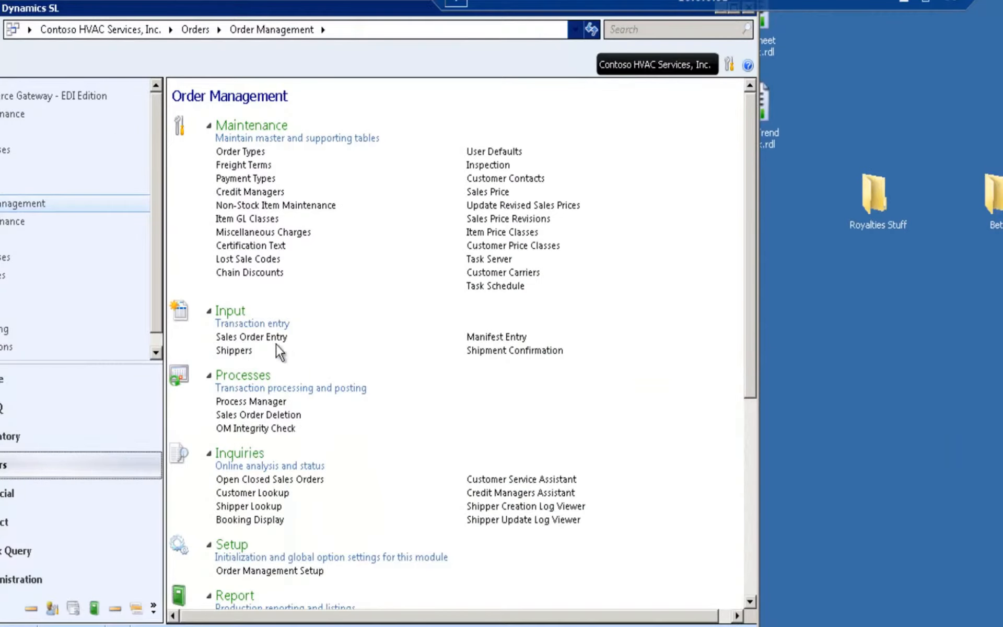
Open Sales Order Entry in Order Management and choose Adventure Works, listed without a hyphen, as the new order's customer
left_click(277, 337)
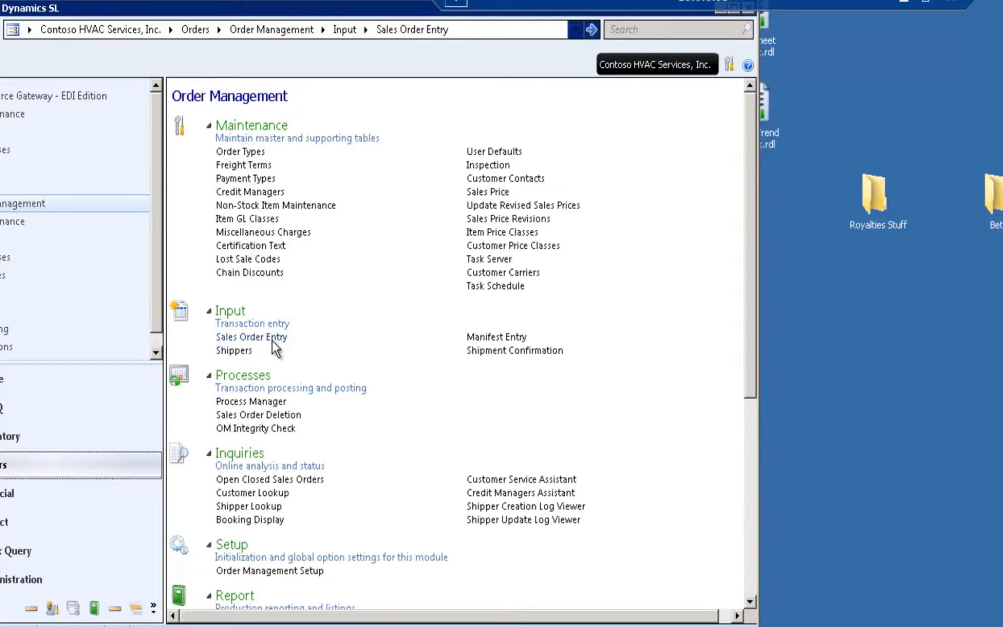
left_click(272, 338)
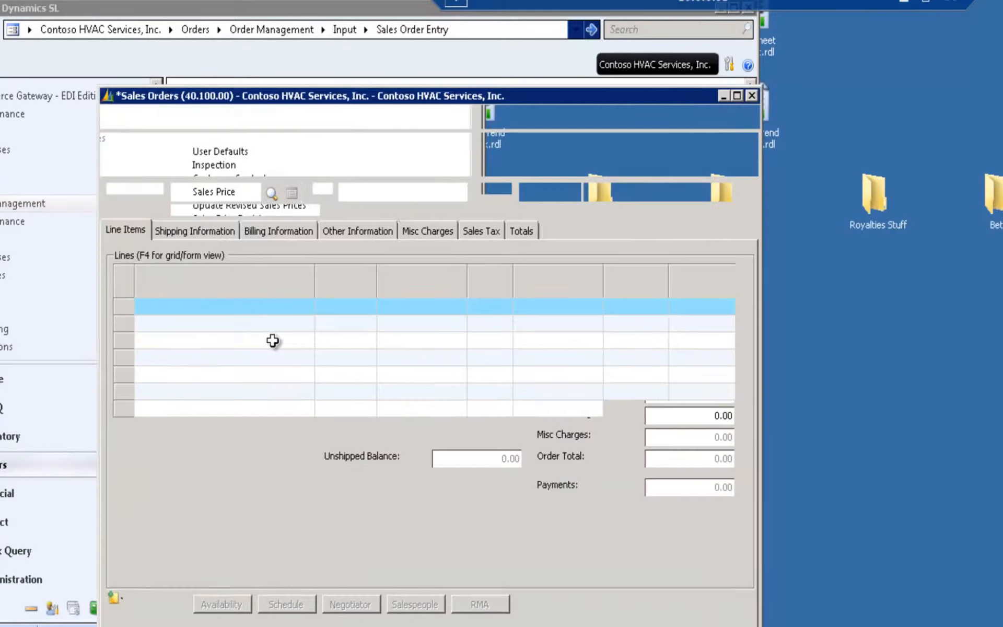
left_click_drag(293, 94, 249, 27)
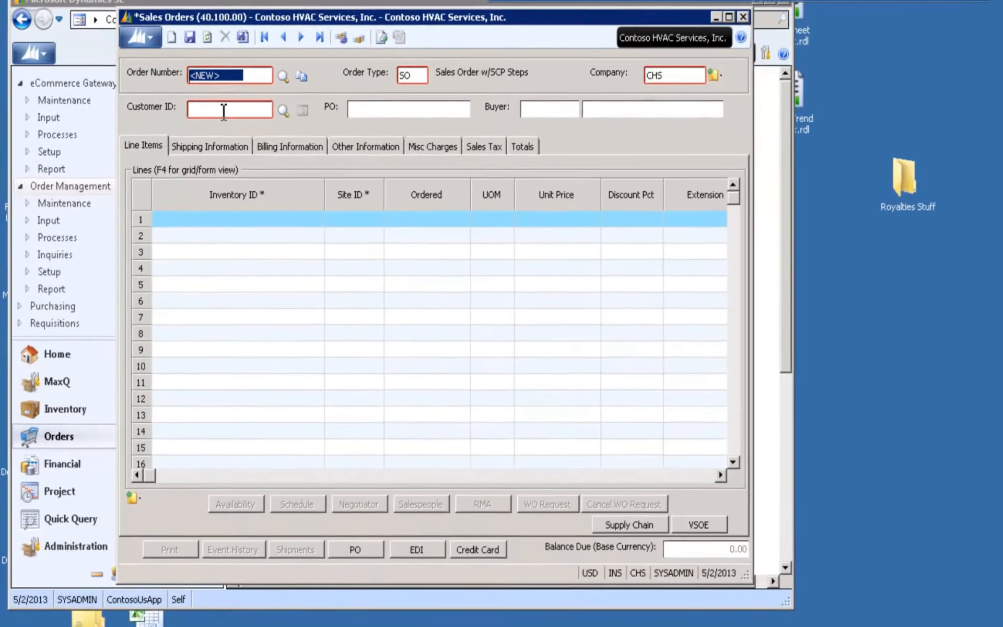
left_click(162, 122)
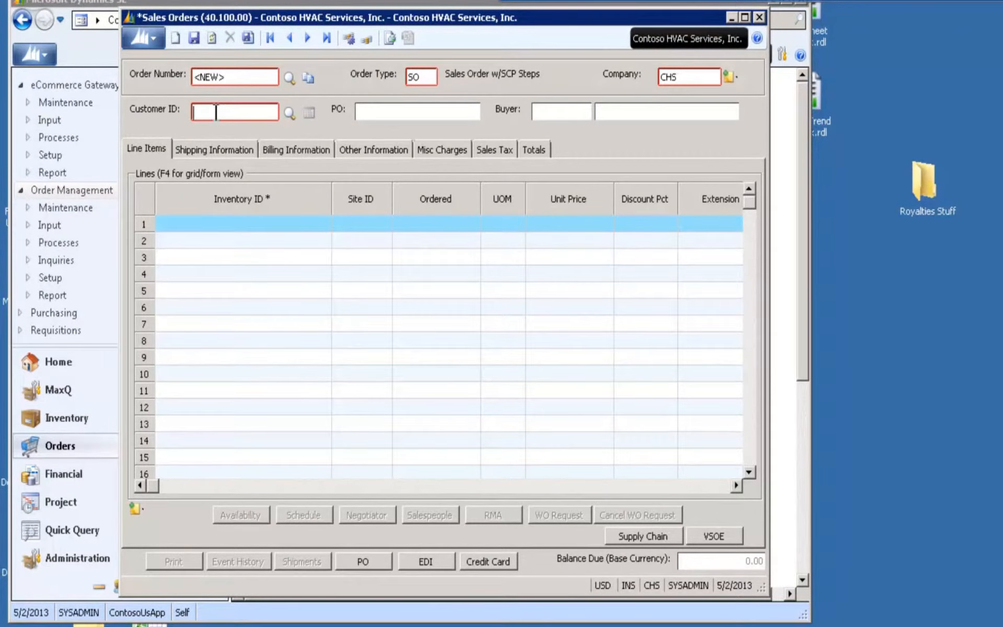
key("F3")
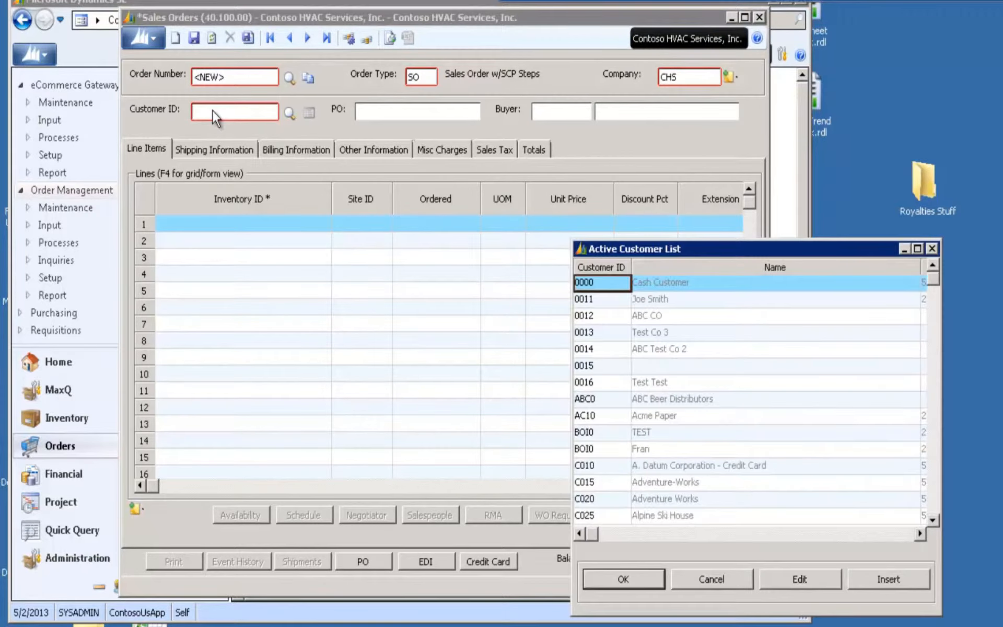
left_click(609, 499)
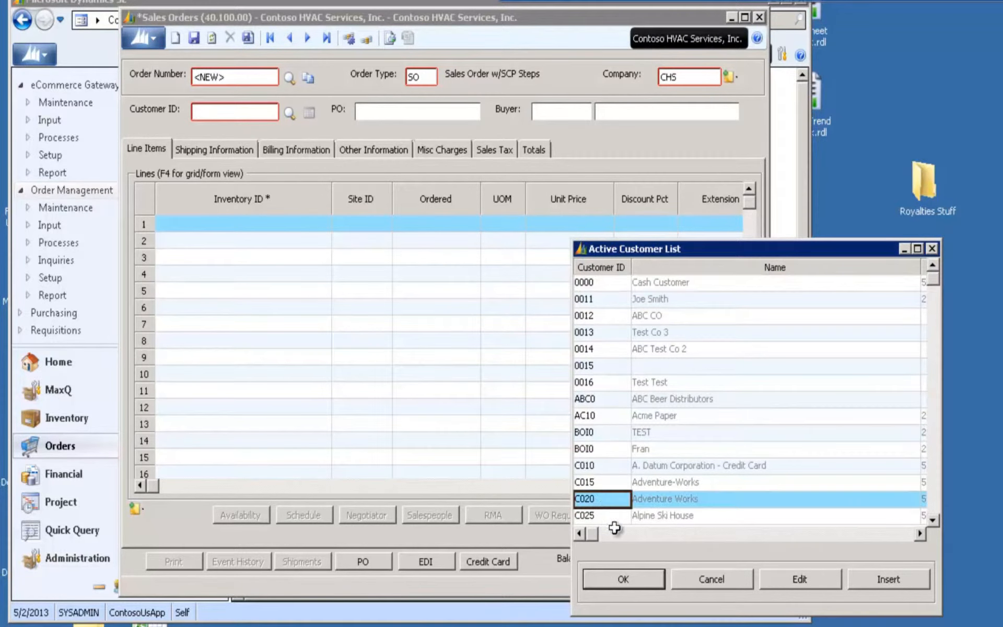
left_click(625, 578)
Set the new sales order's order type to RBIN (RB-RR Invoice)
left_click(431, 77)
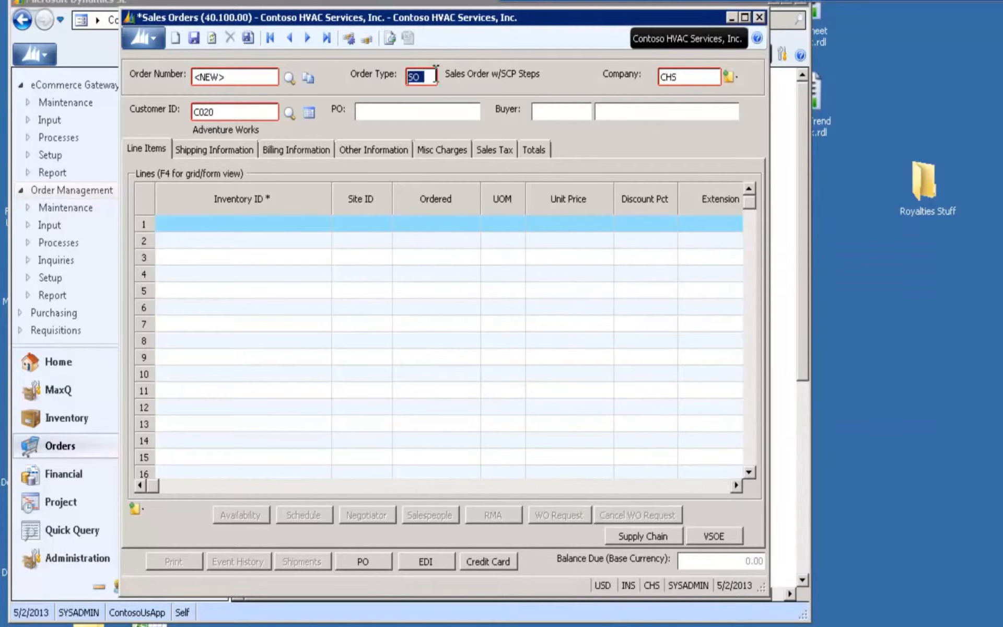
key("F3")
left_click(609, 300)
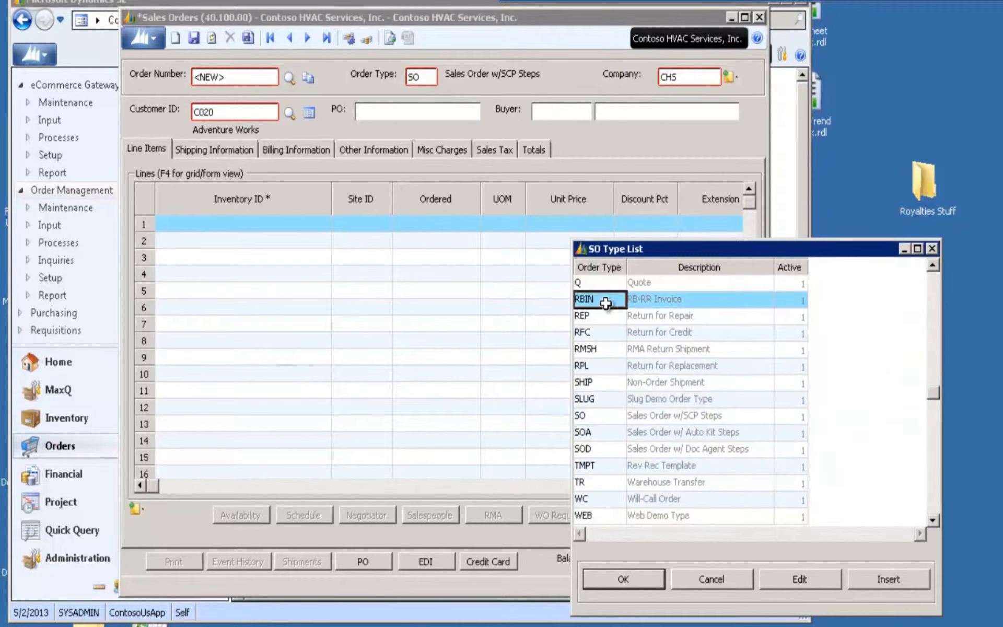
left_click(617, 572)
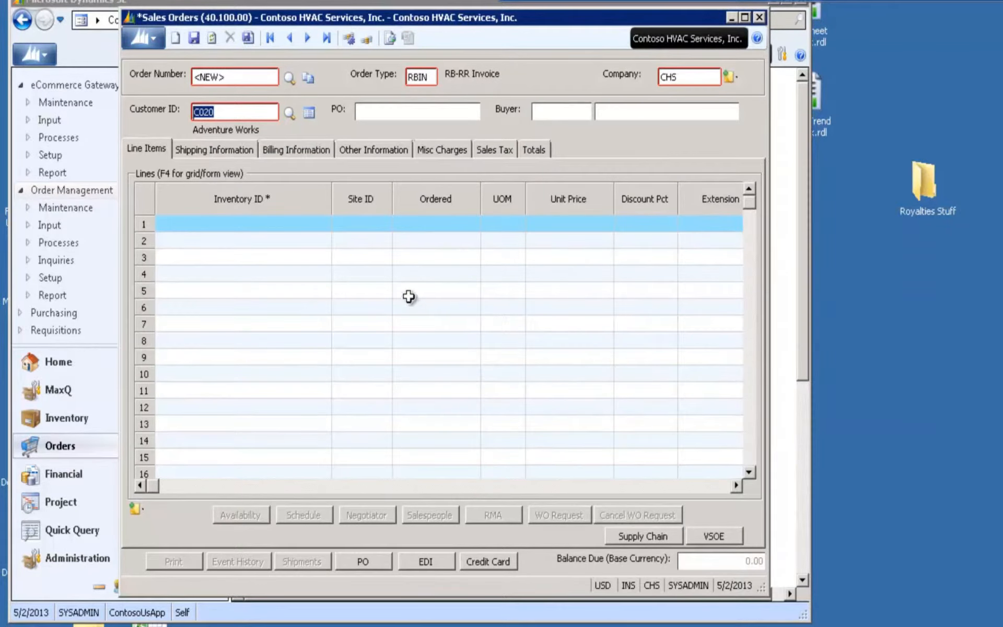
Add the inventory item SOAPLSR (MaxQ Laser Checks) as the order's first line with quantity 1
left_click(264, 224)
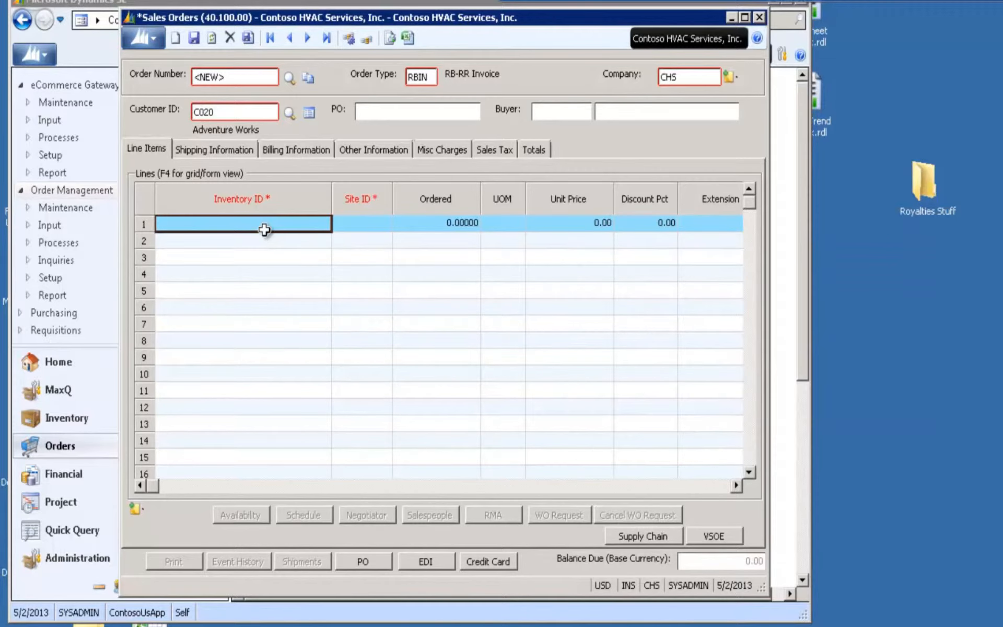
type("AP")
key("F3")
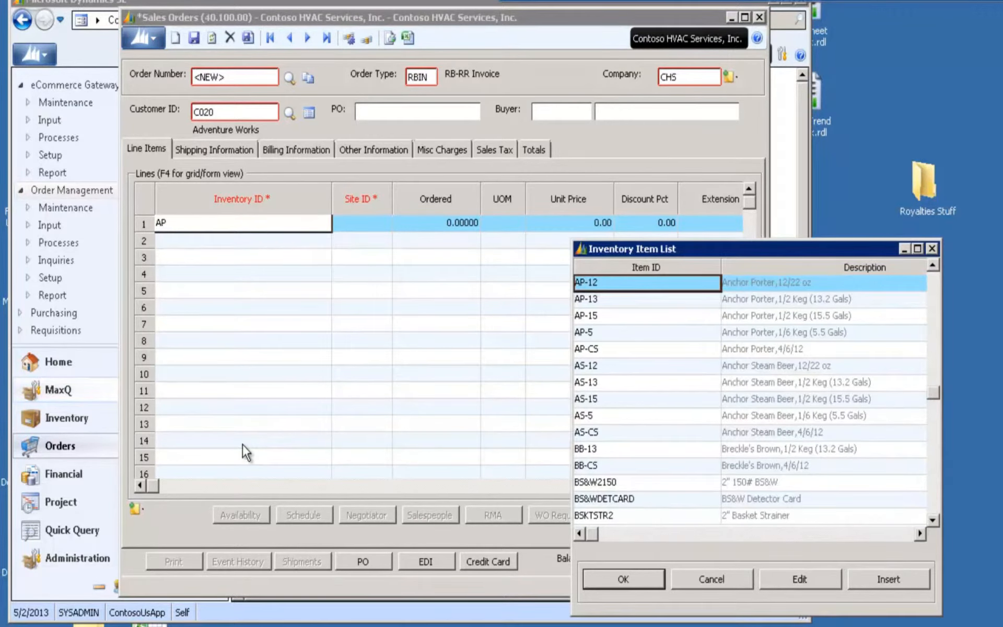
key("BackSpace")
type("SO-SAAS")
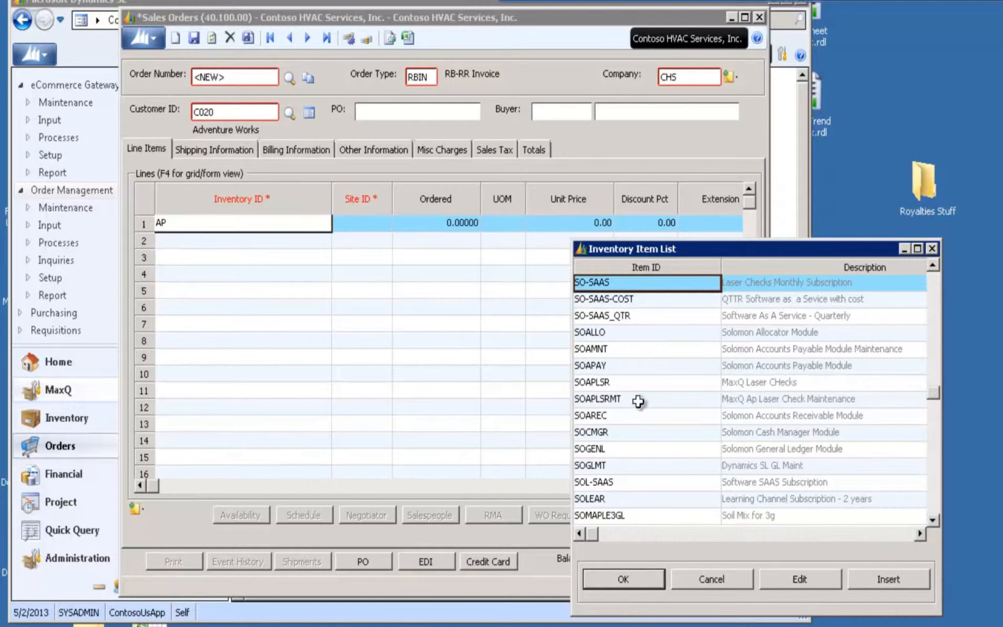
left_click(635, 381)
left_click(629, 577)
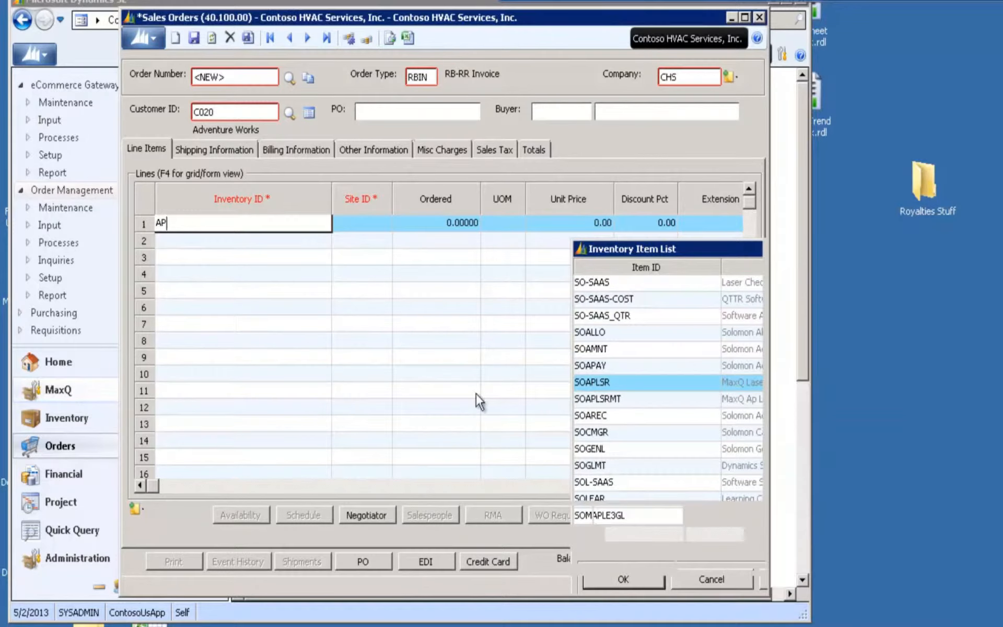
left_click(452, 223)
type("1")
key("Tab")
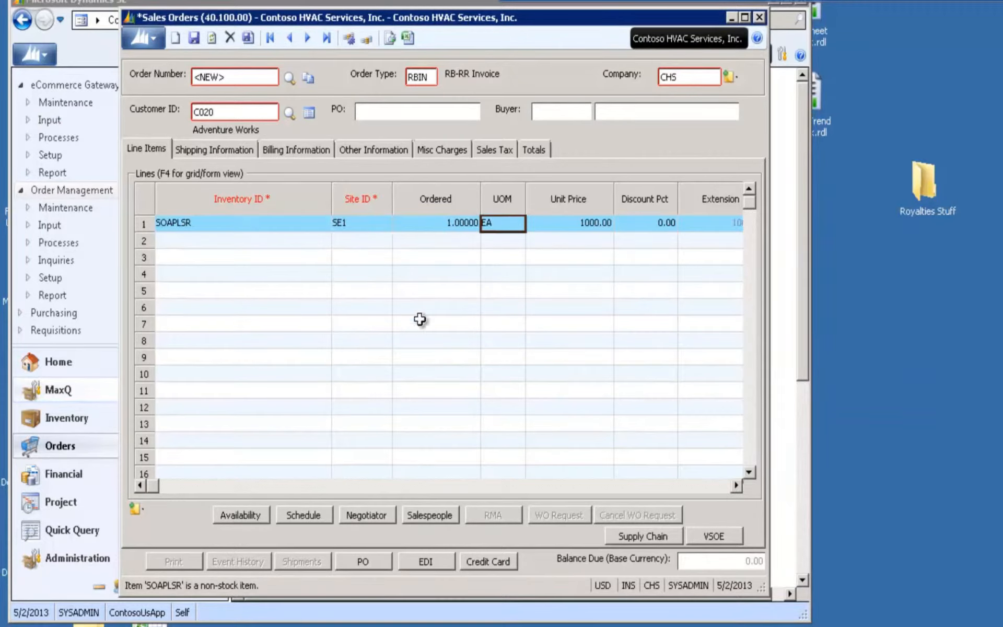
Add the item SOAPLSRMT (MaxQ Ap Laser Check Maintenance) as the second order line with quantity 1, and save the order
left_click(226, 242)
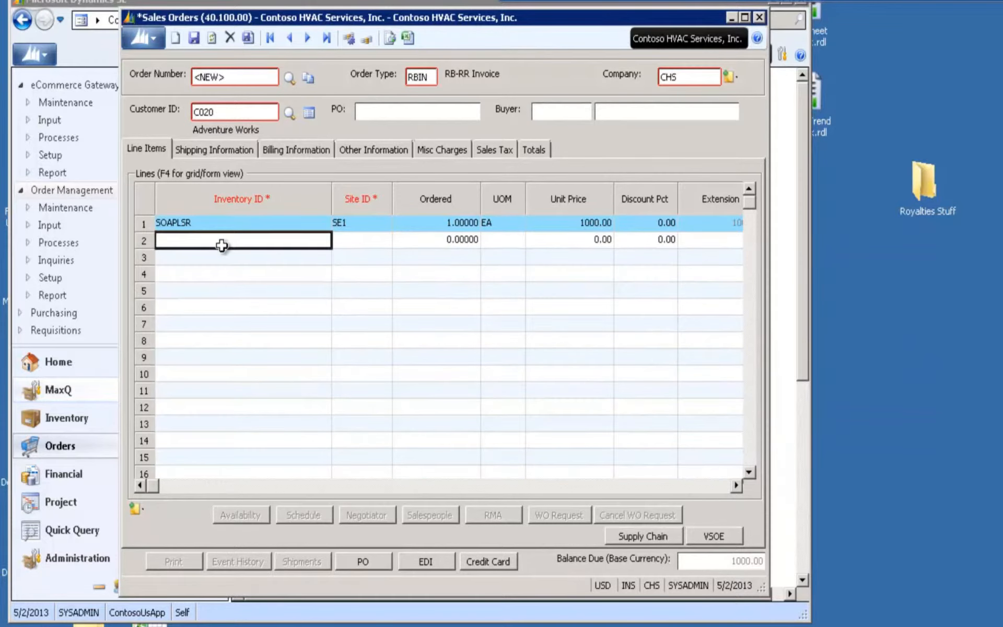
type("SO")
key("F3")
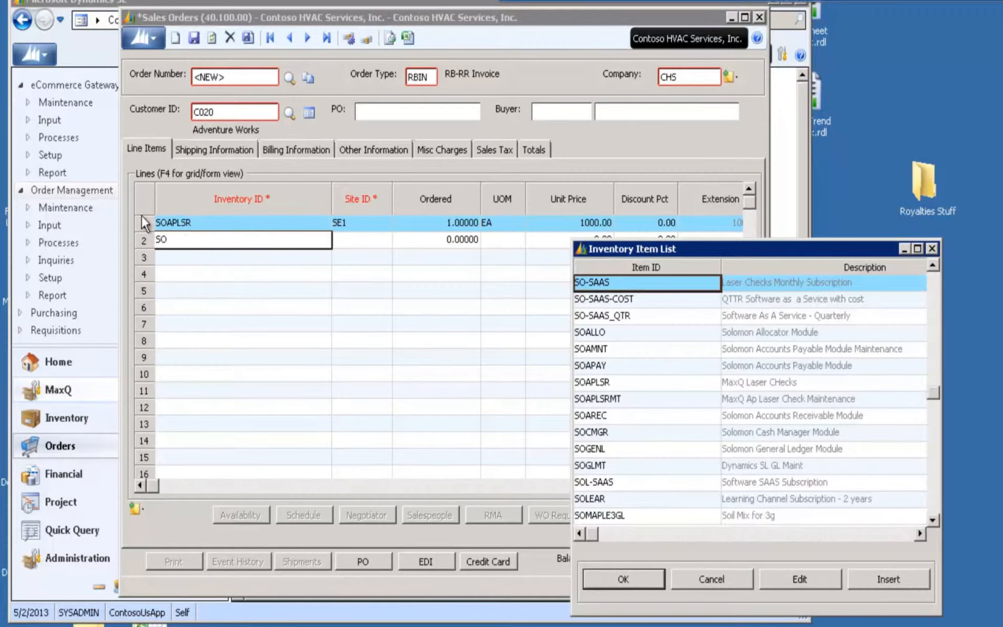
left_click(601, 399)
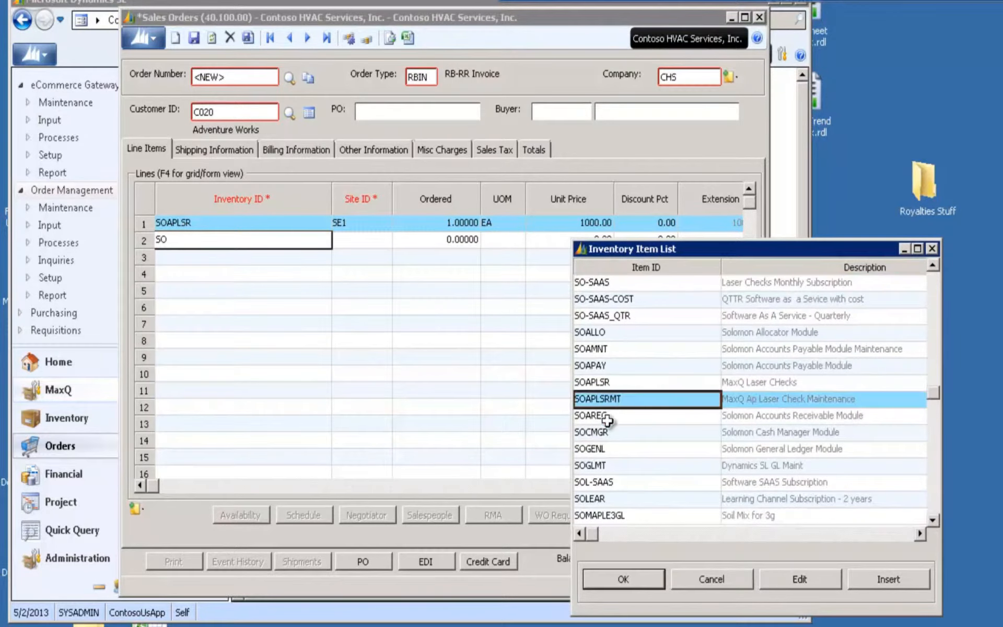
left_click(614, 578)
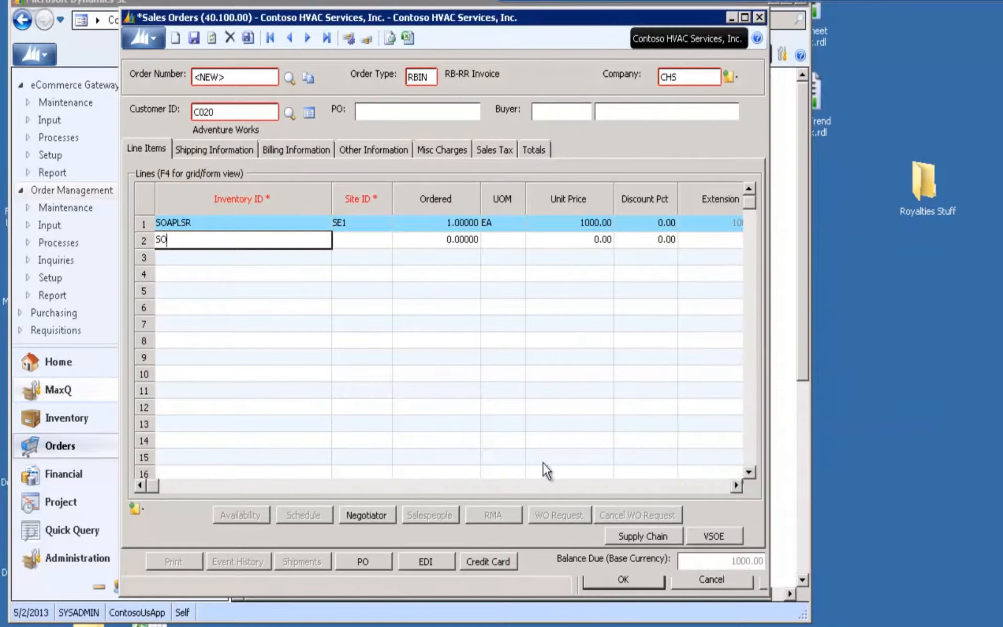
left_click(448, 239)
key("Tab")
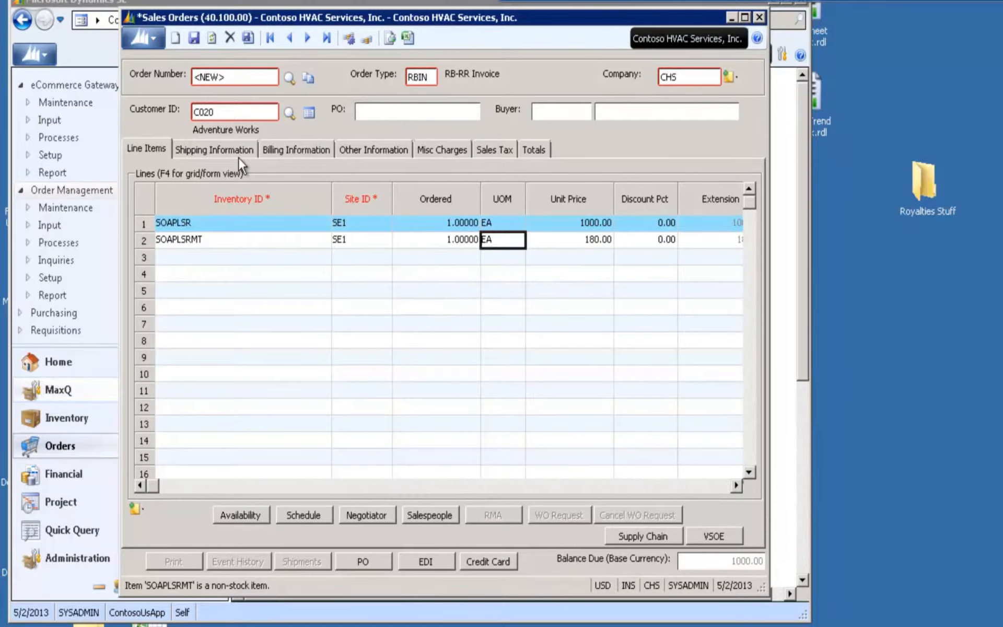
left_click(193, 37)
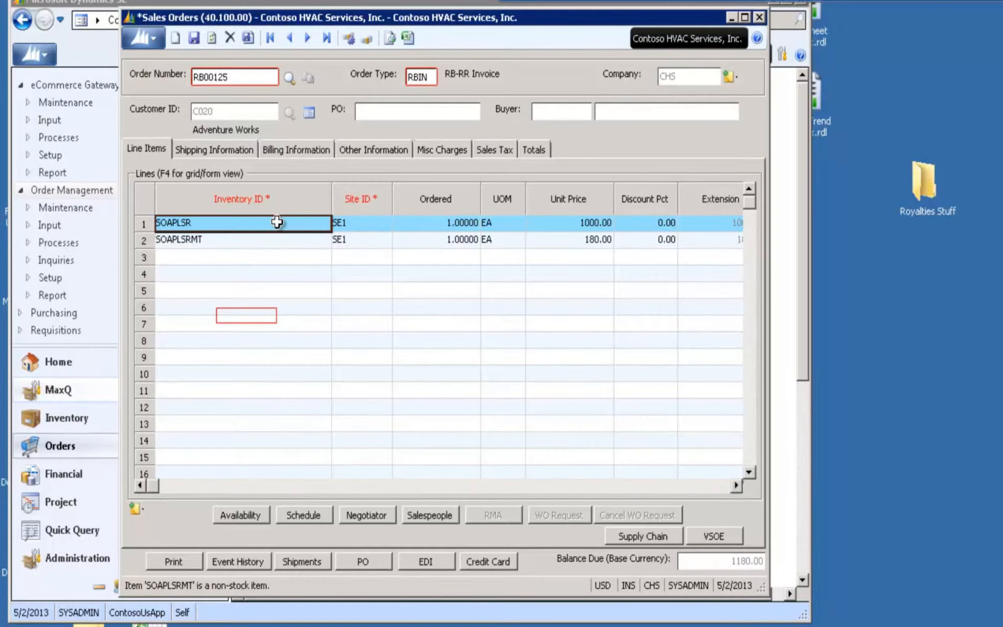
Examine the recurring billing and revenue recognition details of both order lines, including the maintenance line's number of periods and period length options
key("F4")
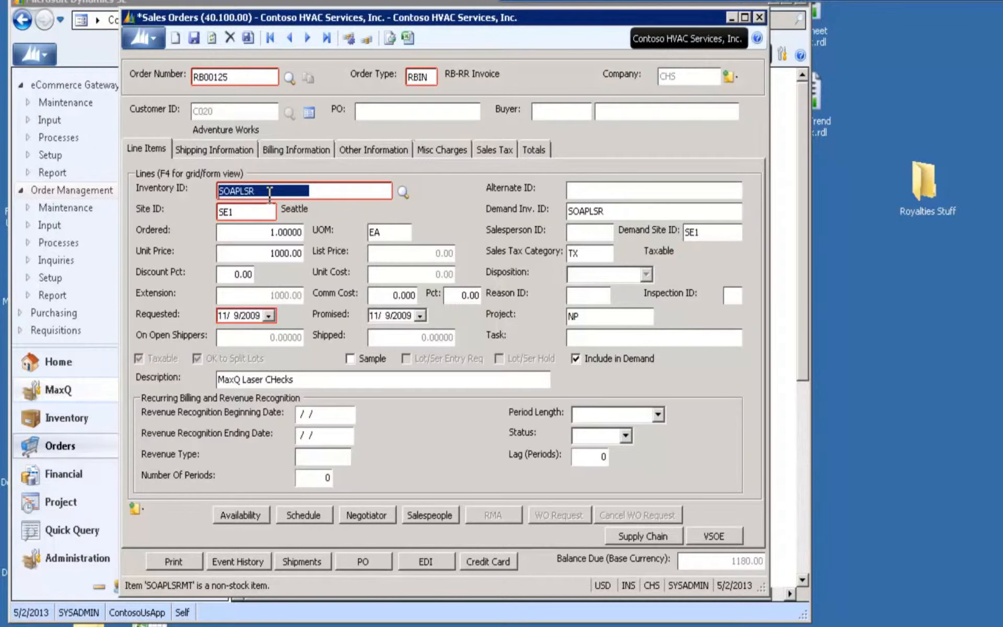
key("F4")
key("Down")
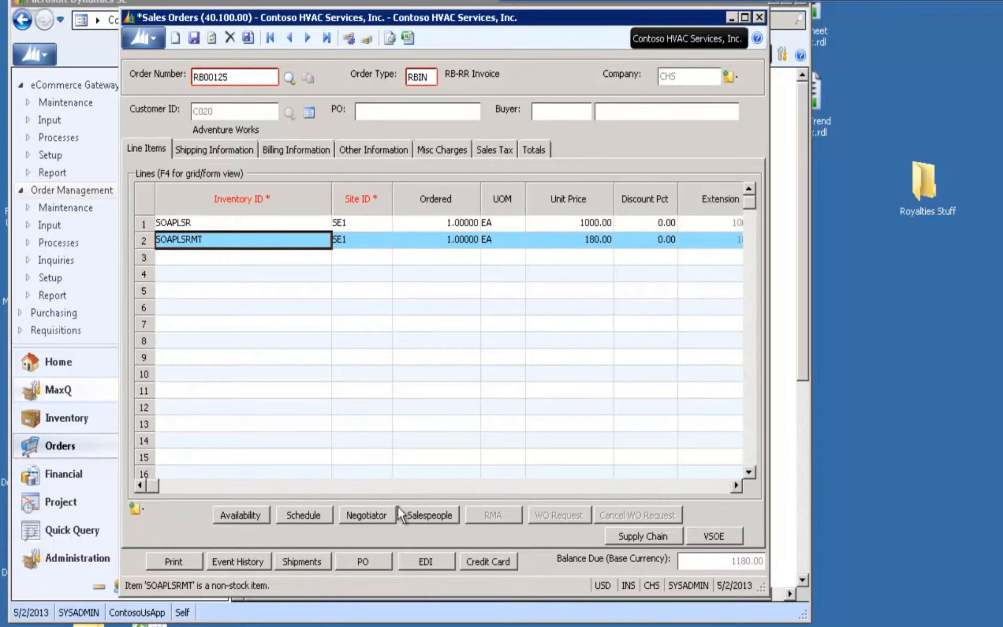
key("F4")
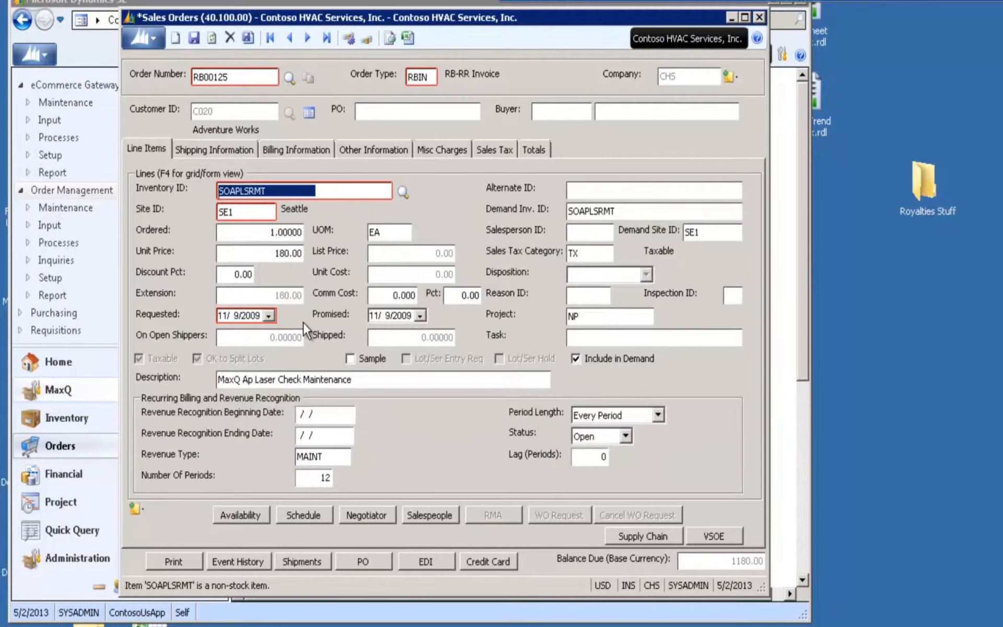
left_click(321, 477)
left_click(658, 415)
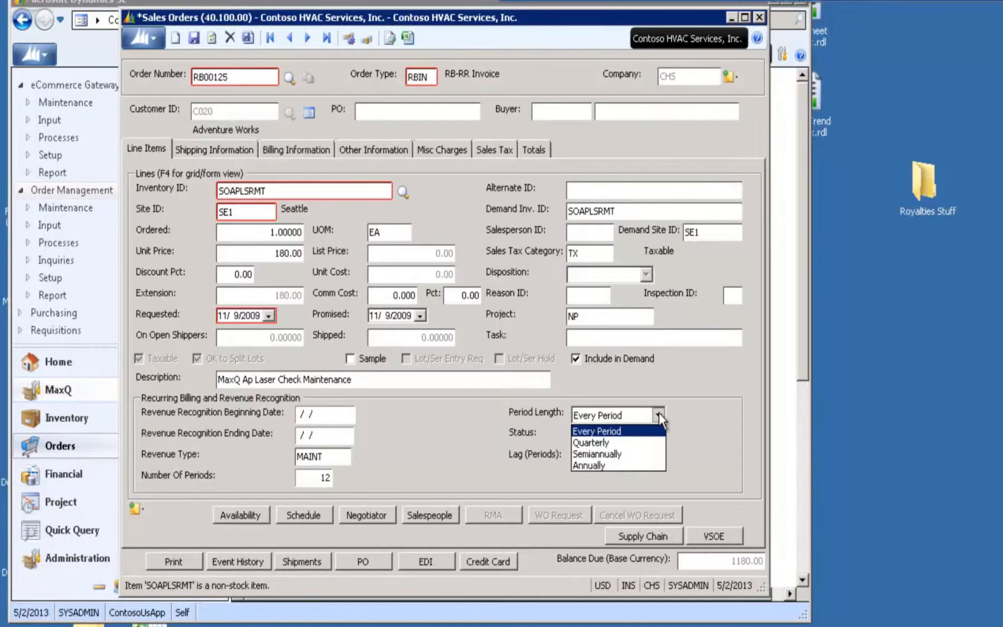
left_click(658, 414)
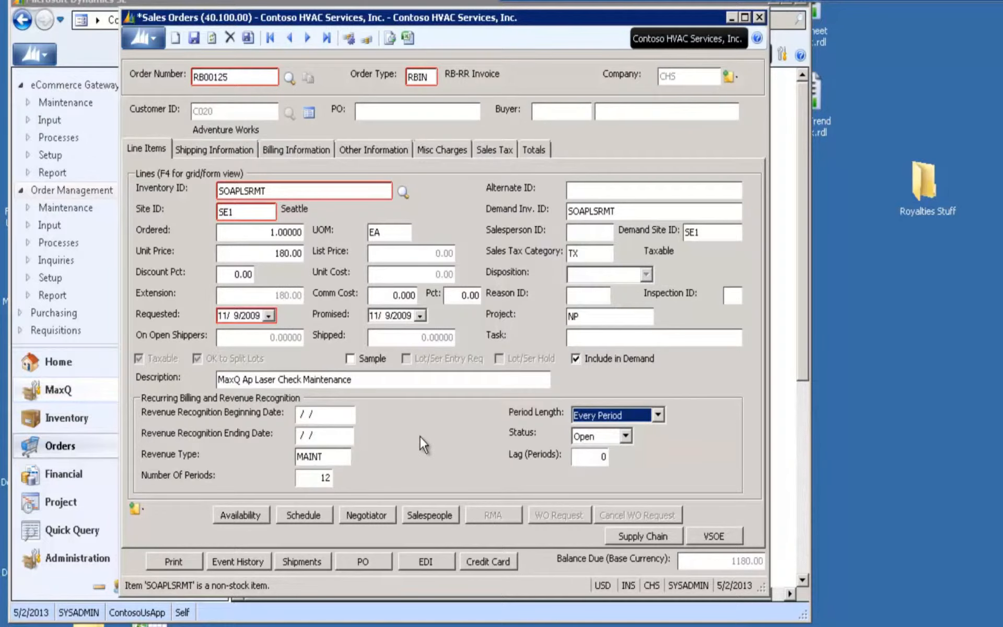
key("F4")
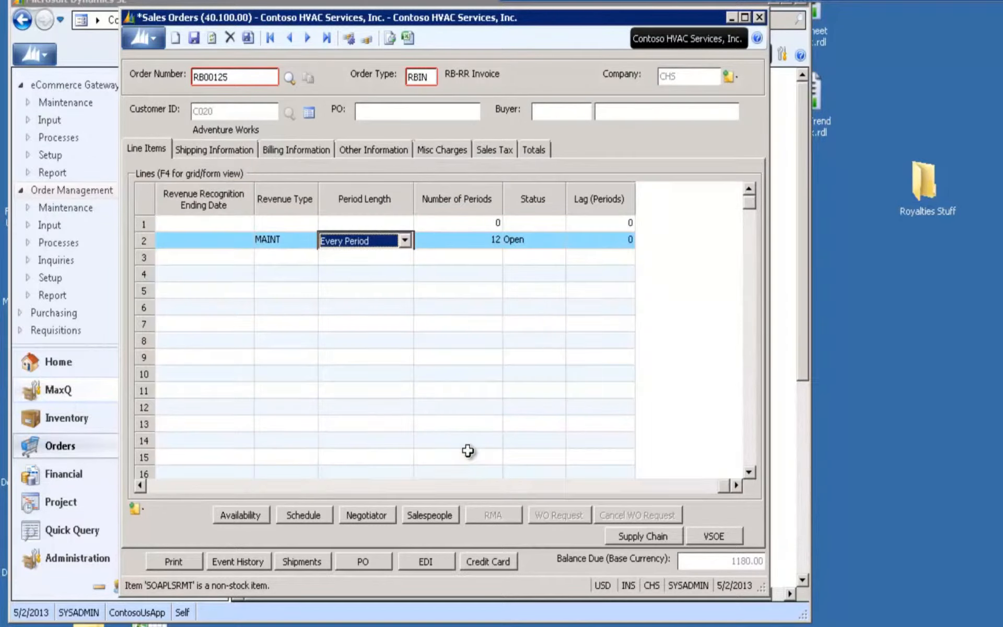
Save and close the sales order, and read through its generated invoice
left_click(247, 77)
left_click(250, 39)
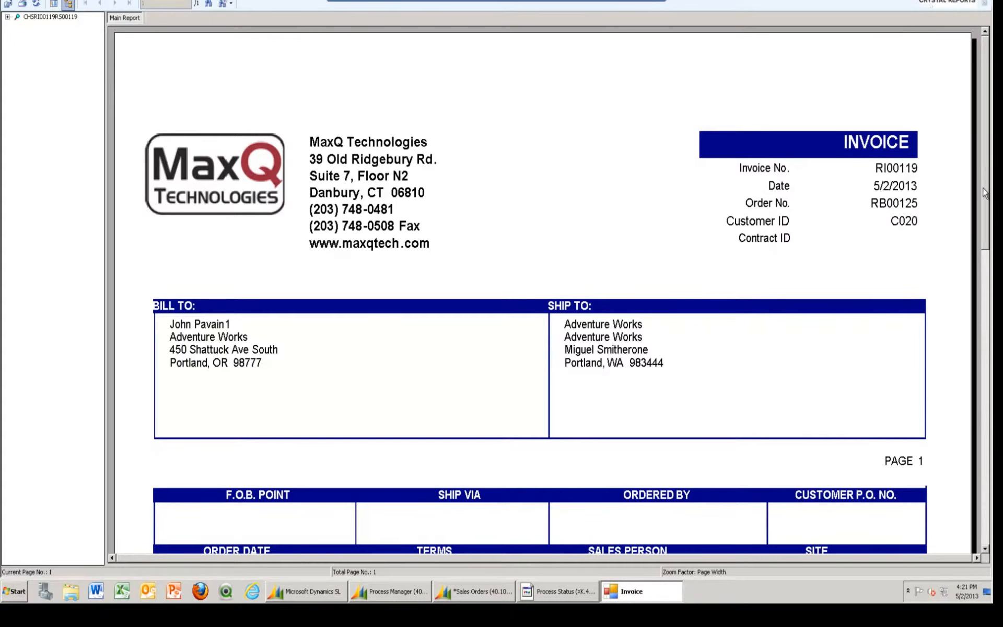
left_click_drag(984, 187, 984, 320)
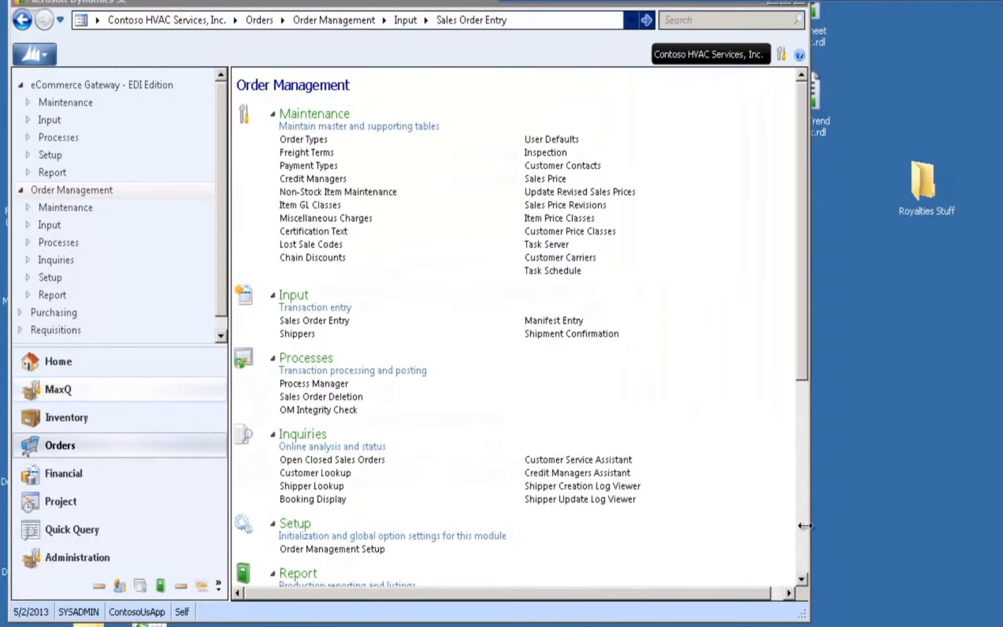
Run the Sales Journal report from Order Management, examine the batch and invoice amounts, and close the report
scroll(781, 518, "down", 5)
left_click(557, 319)
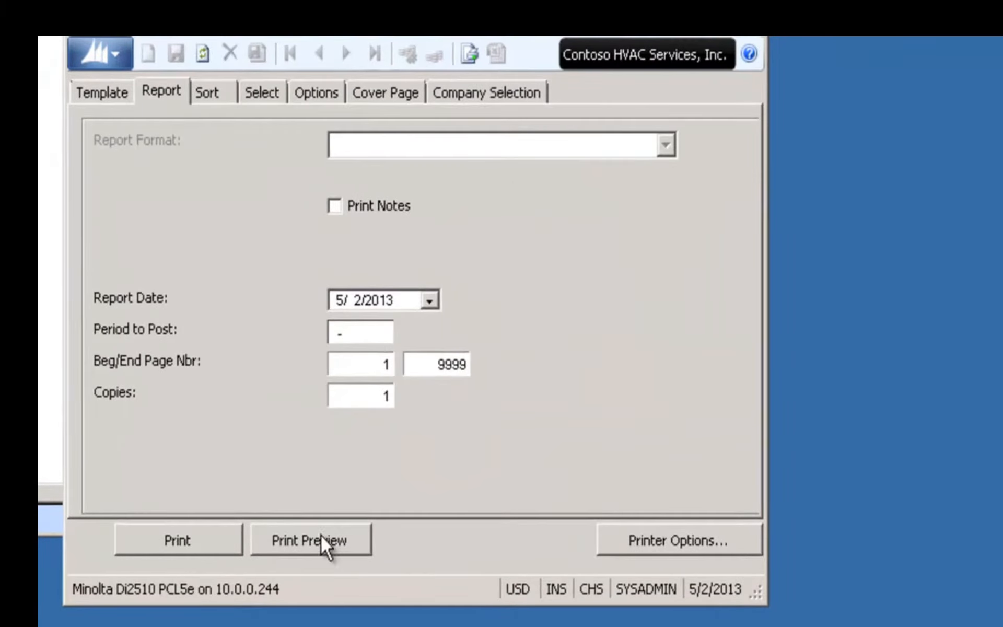
left_click(321, 538)
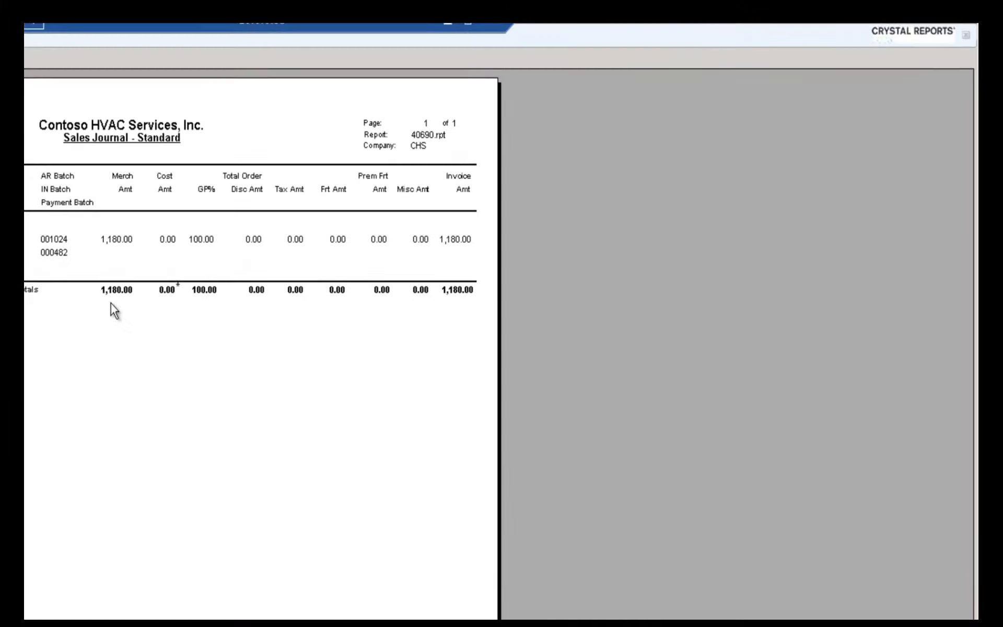
left_click(970, 30)
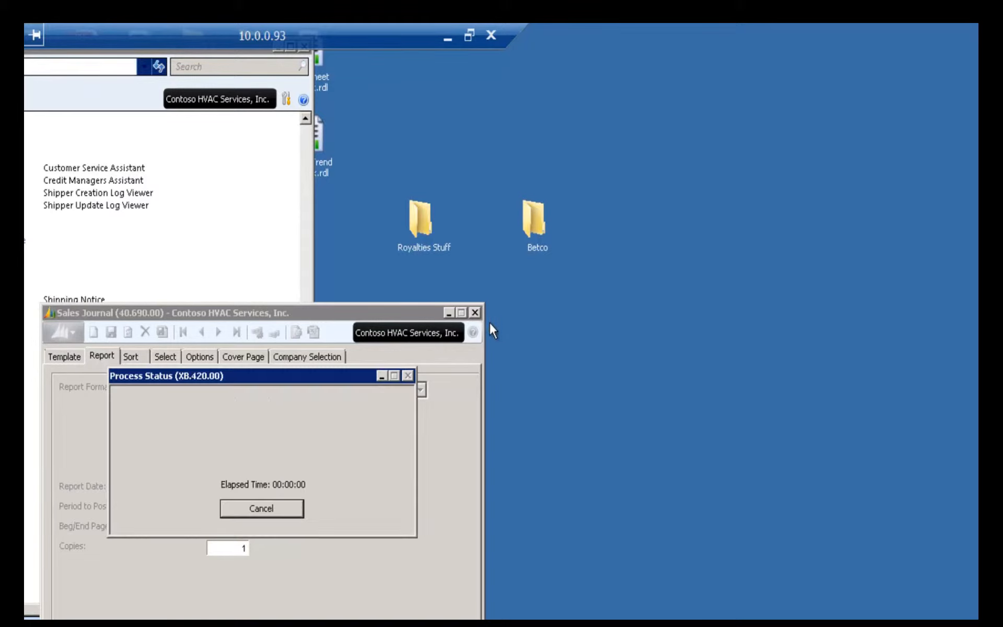
left_click(474, 312)
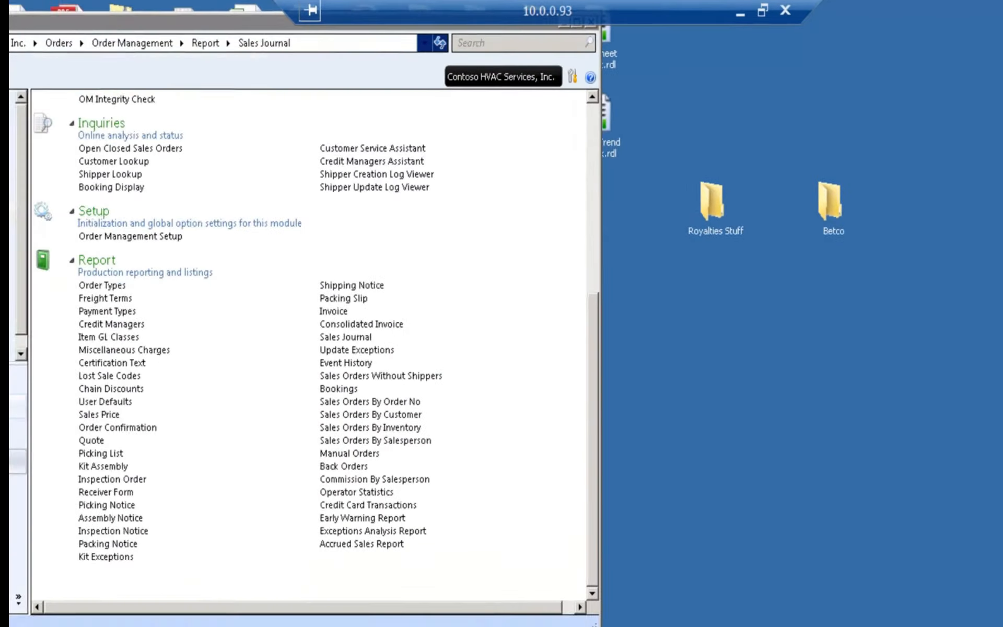
Open the MaxQ recurring billing contract created from the sales order and display its revenue recognition schedules
left_click(61, 387)
left_click(325, 145)
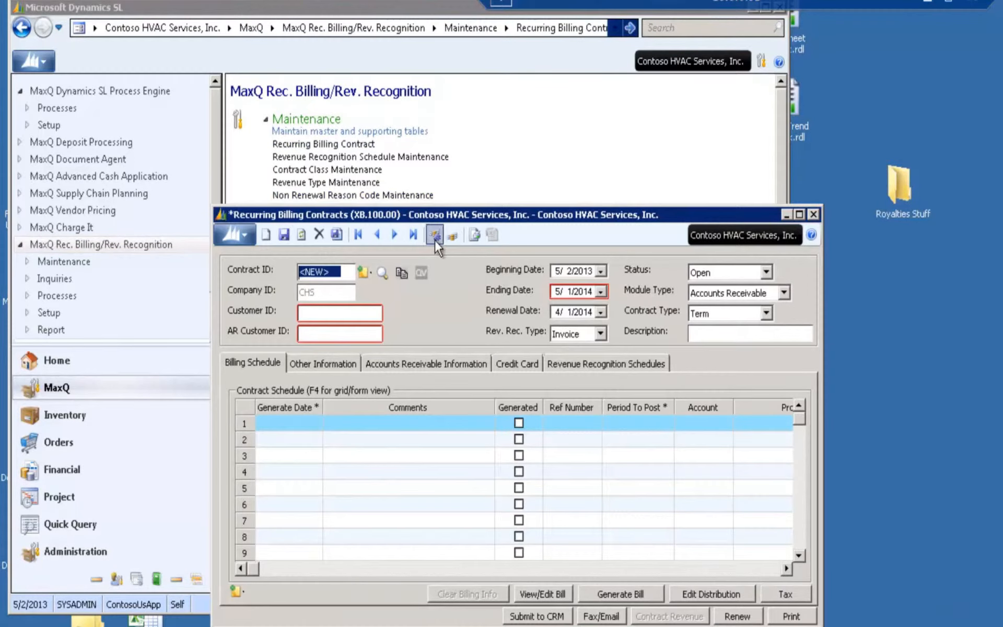
left_click(434, 238)
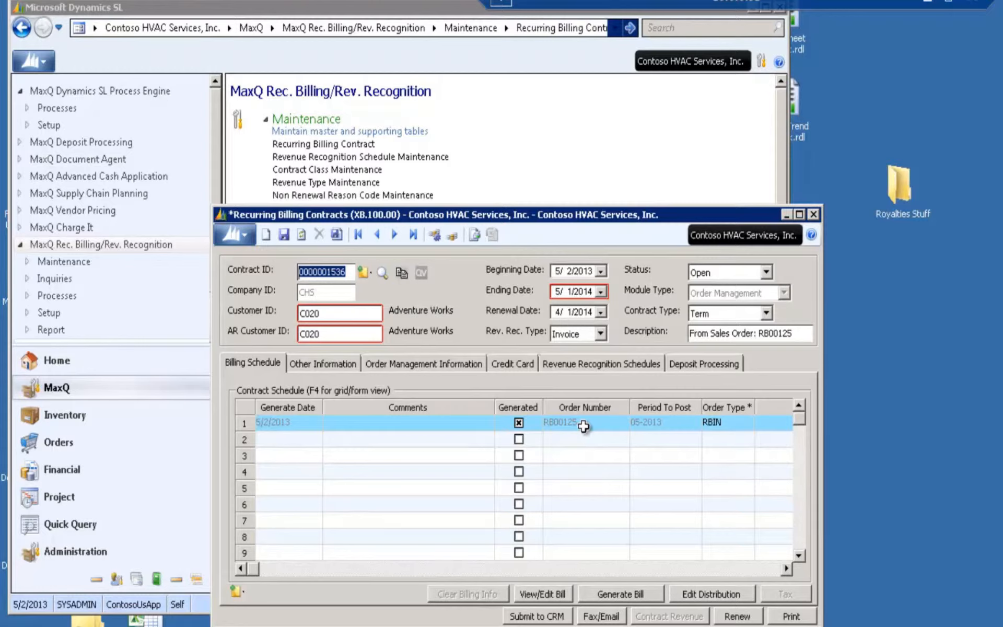
left_click(603, 367)
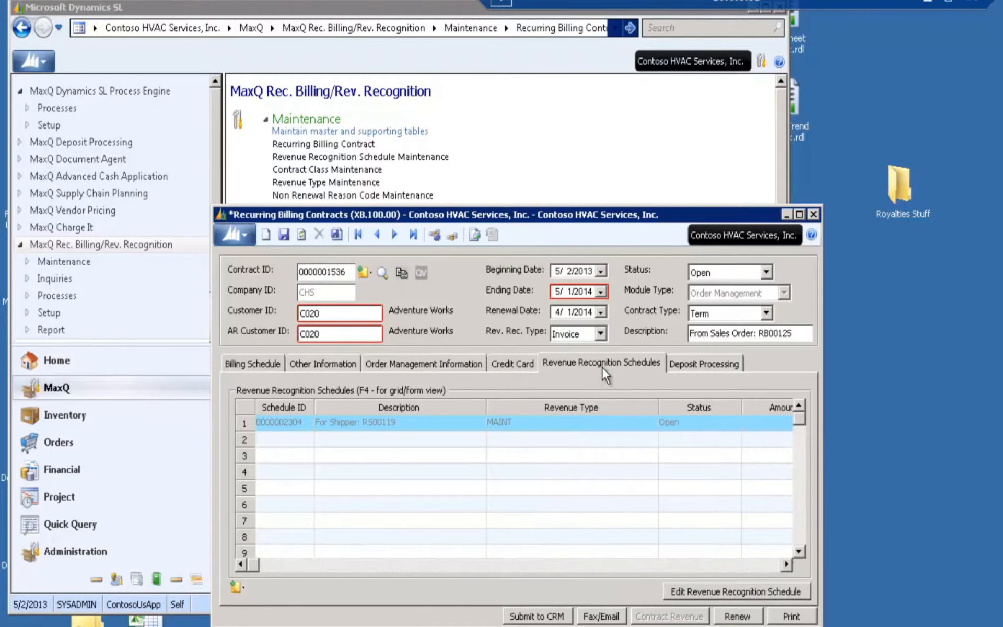
Inspect the maintenance revenue recognition schedule's period entries, other information and GL accounts, and close the schedule
left_click(767, 590)
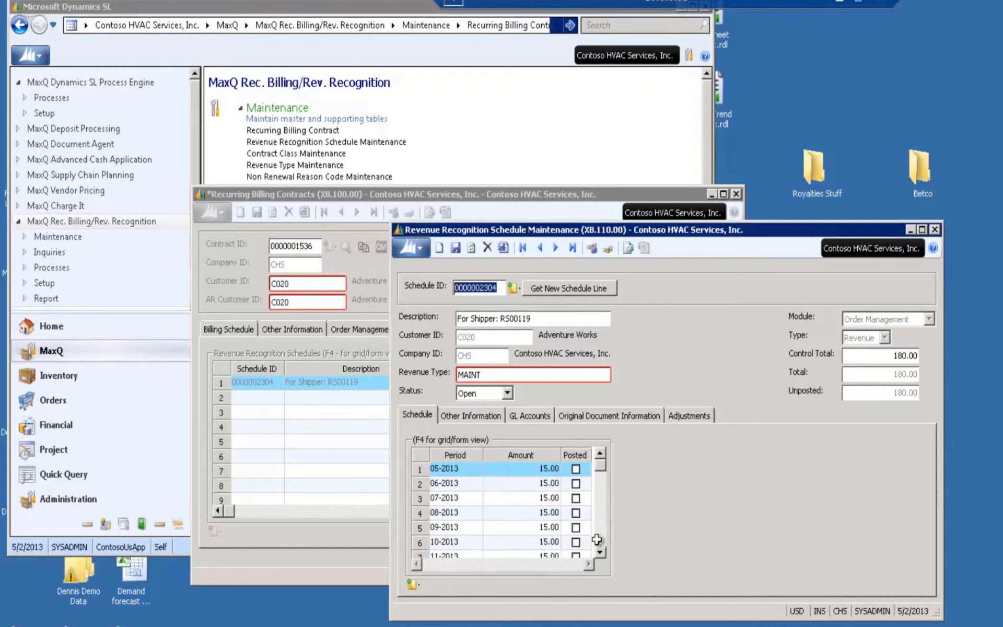
left_click(484, 416)
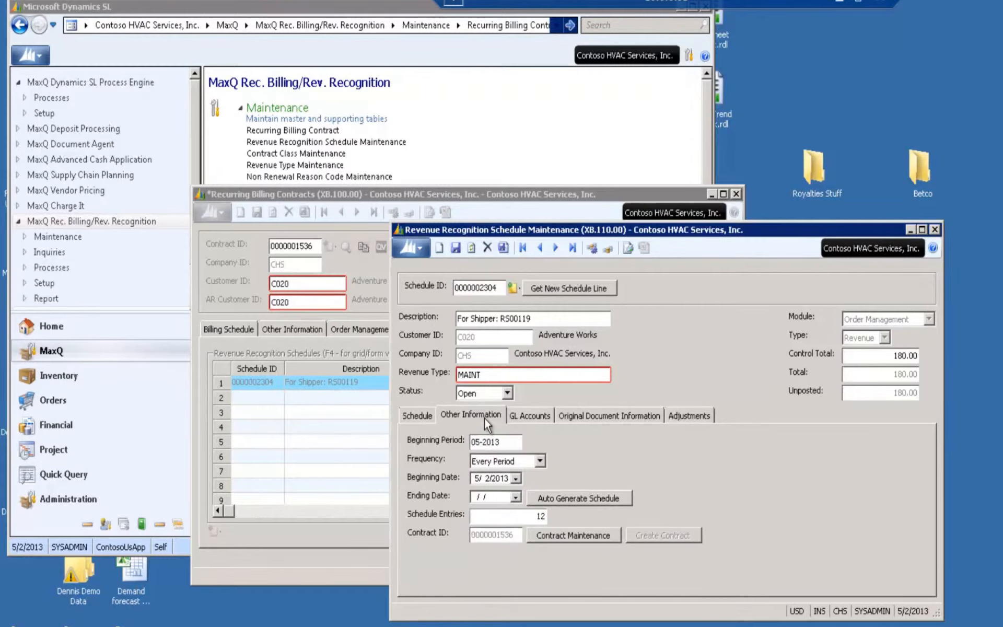
left_click(519, 417)
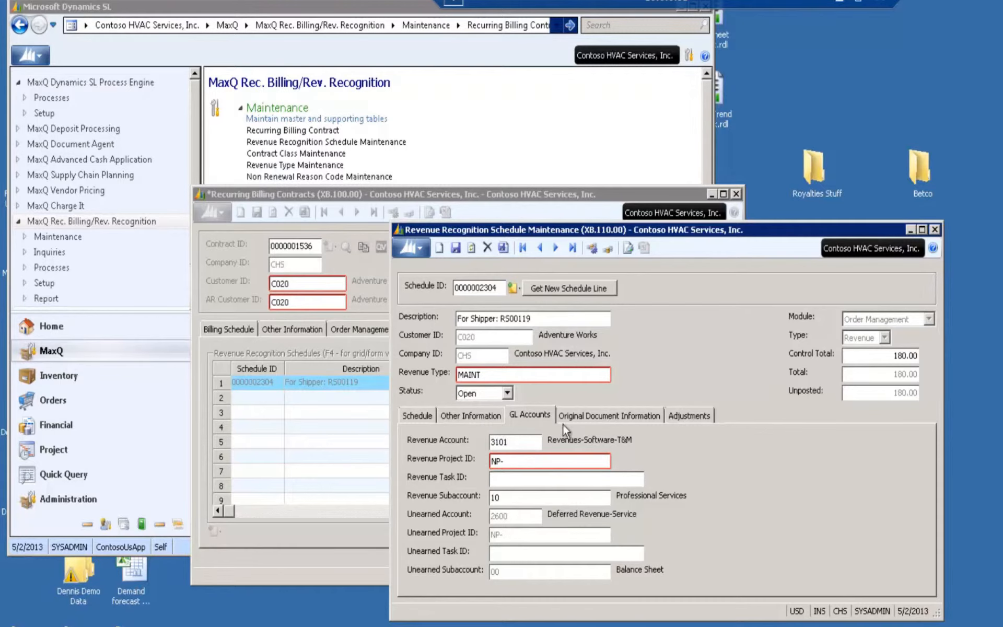
left_click(417, 417)
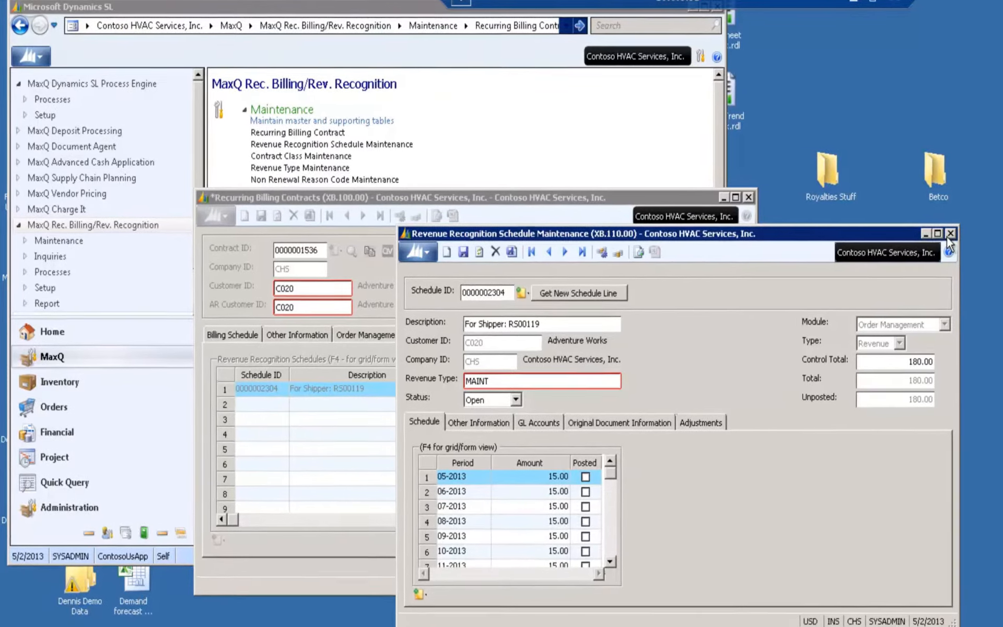
left_click(934, 230)
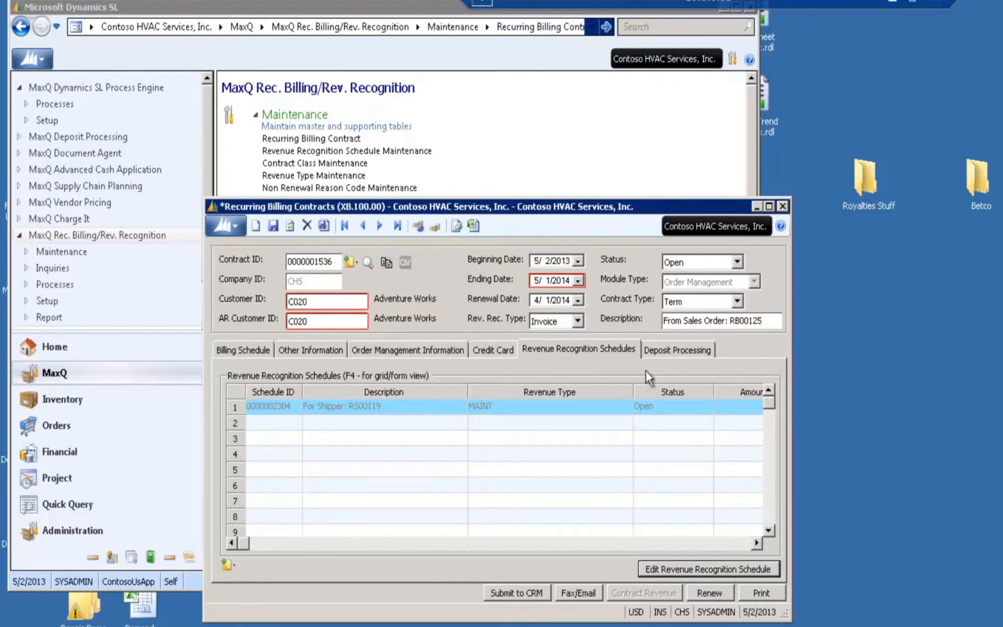
Start a renewal of the open recurring billing contract and mark the SOAPLSRMT maintenance line for renewal
left_click(702, 591)
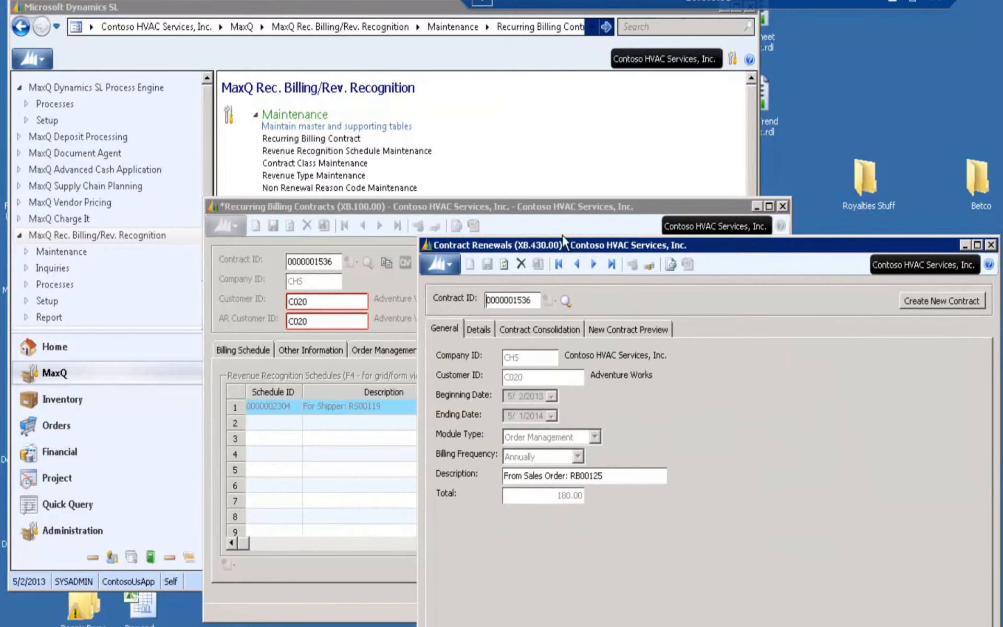
left_click_drag(575, 243, 422, 156)
left_click(328, 242)
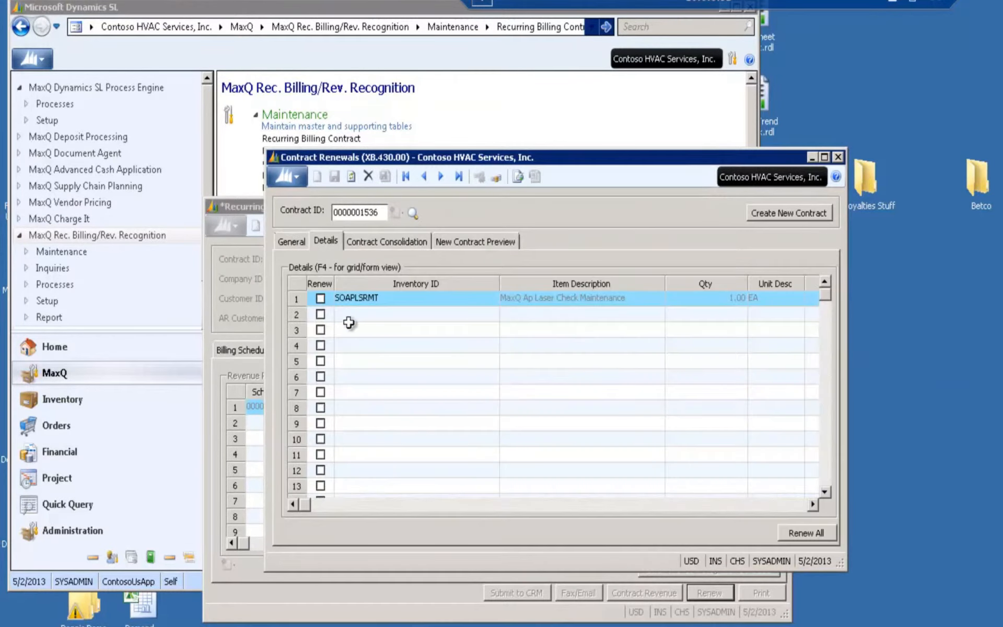
left_click(320, 298)
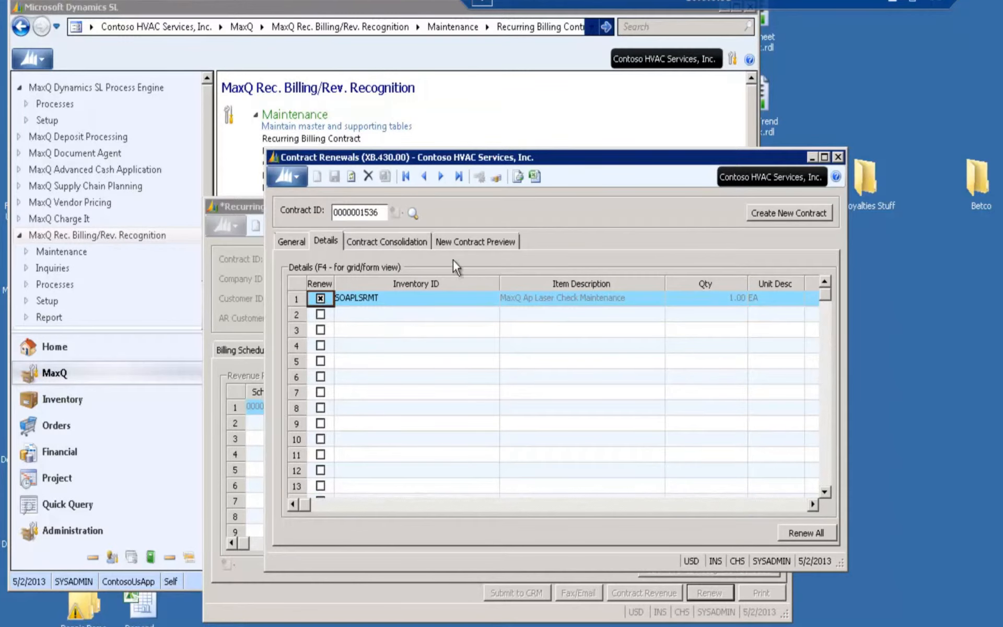
Generate the annual billing schedule in the new contract preview and create the renewal contract, opening it for editing
left_click(458, 241)
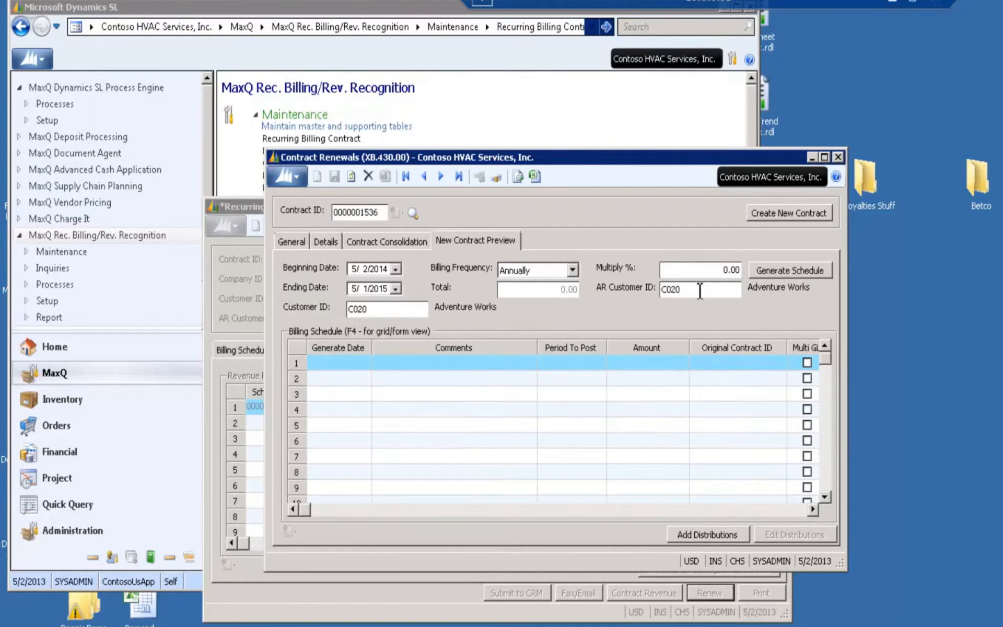
left_click(814, 272)
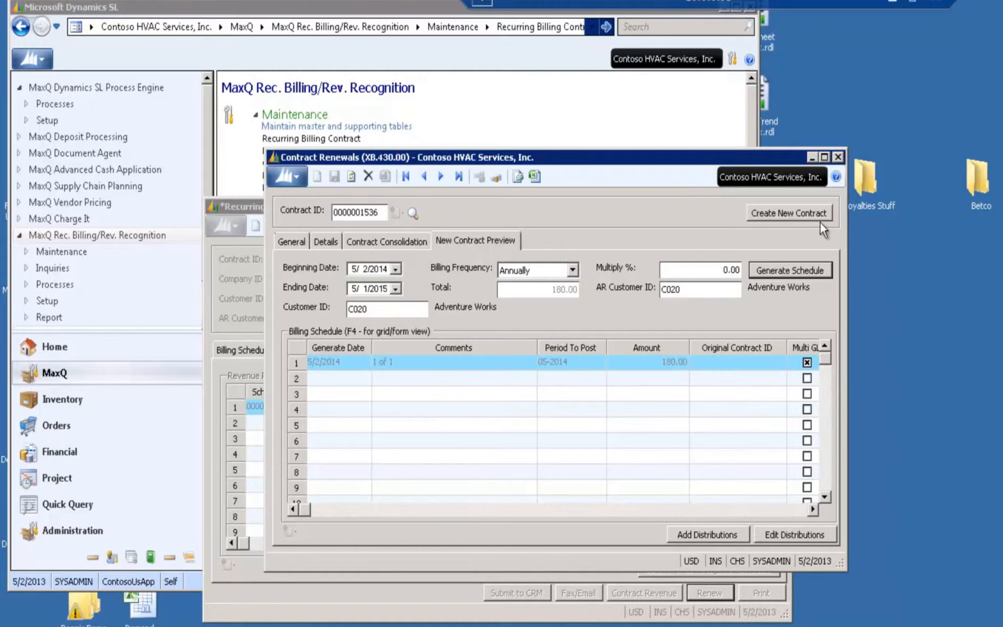
left_click(792, 211)
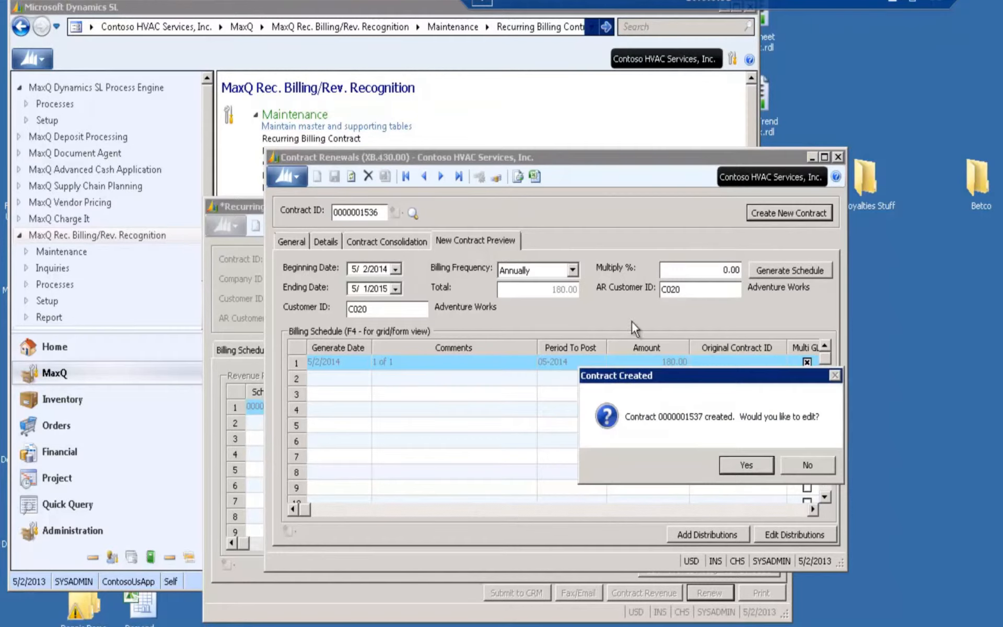
left_click(750, 470)
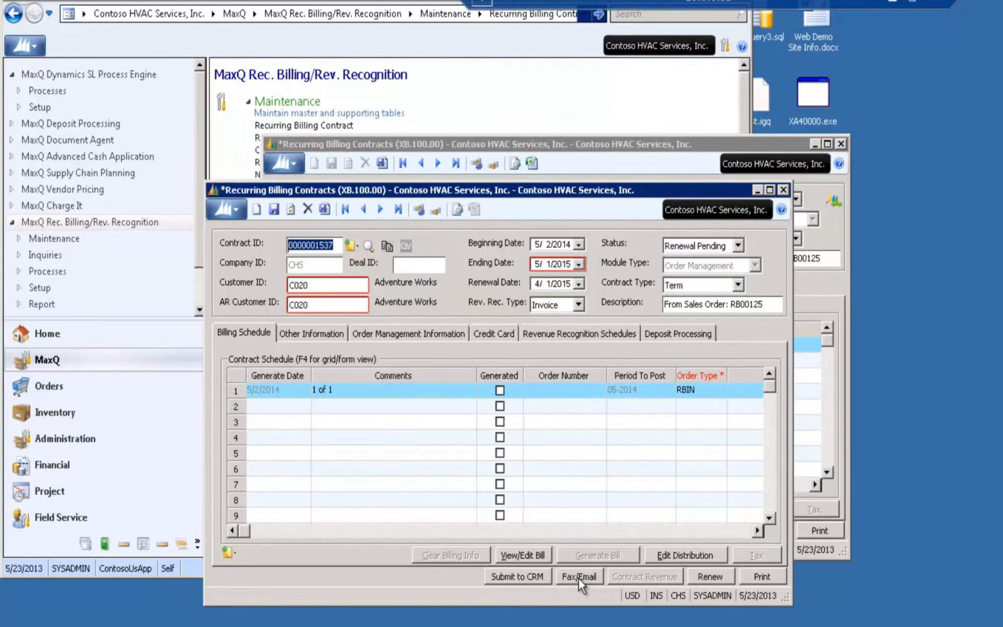
Email the renewal contract to its selected standard contact with Quick Send
left_click(578, 577)
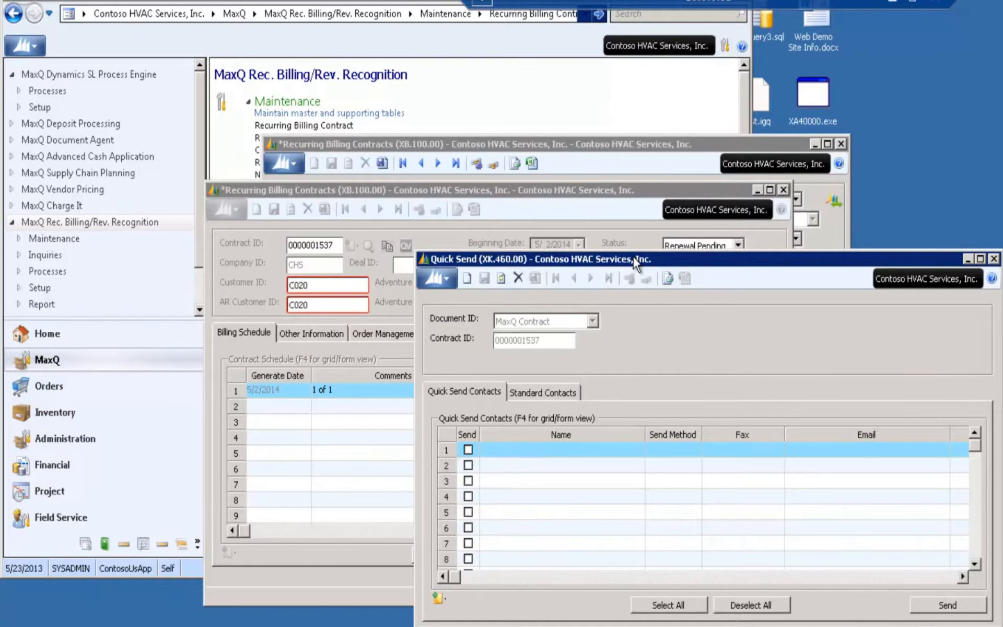
left_click_drag(633, 257, 581, 189)
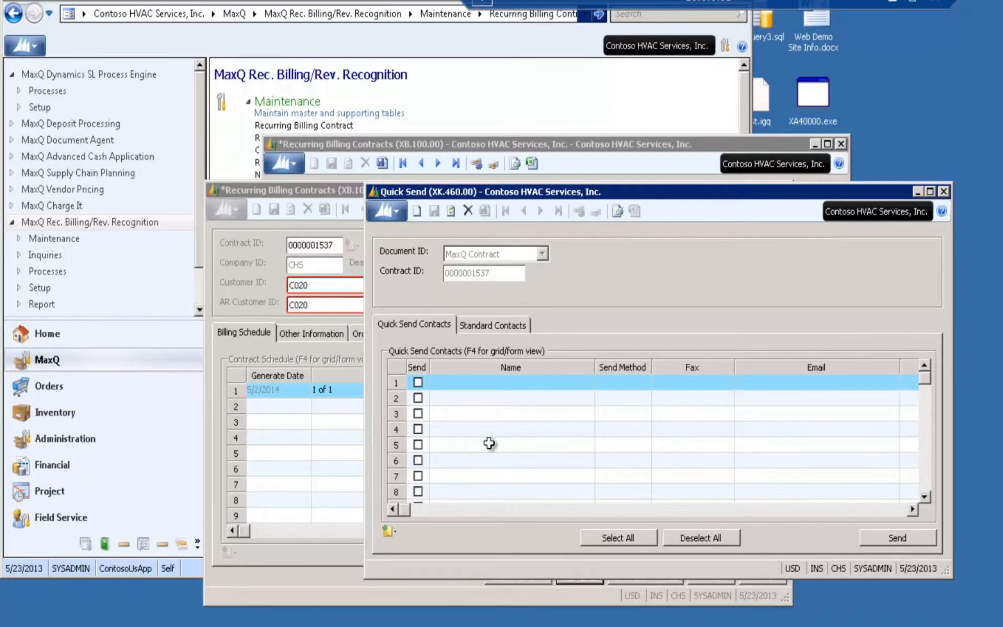
left_click(497, 325)
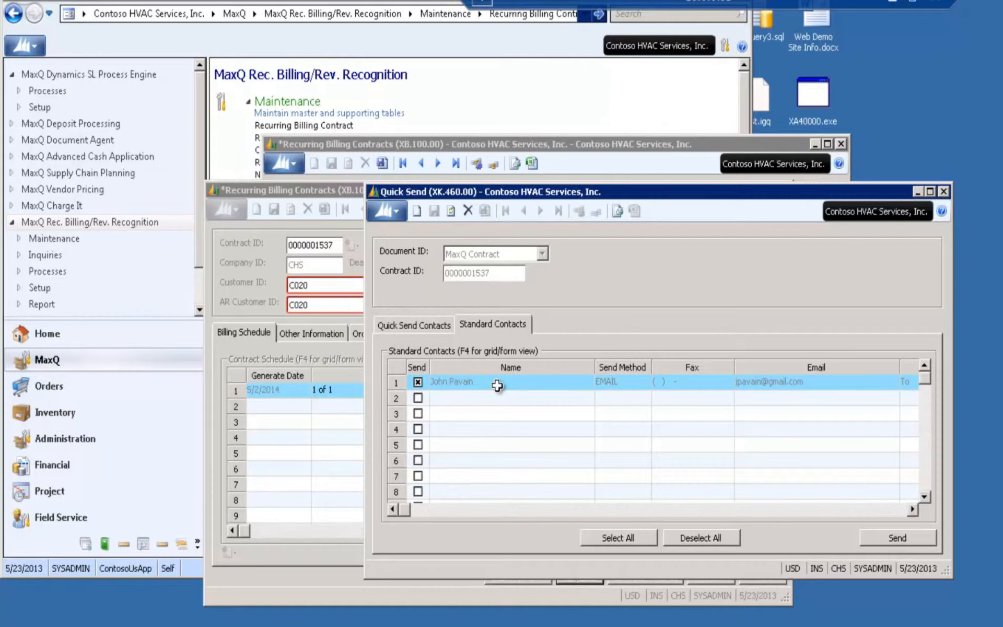
left_click(889, 539)
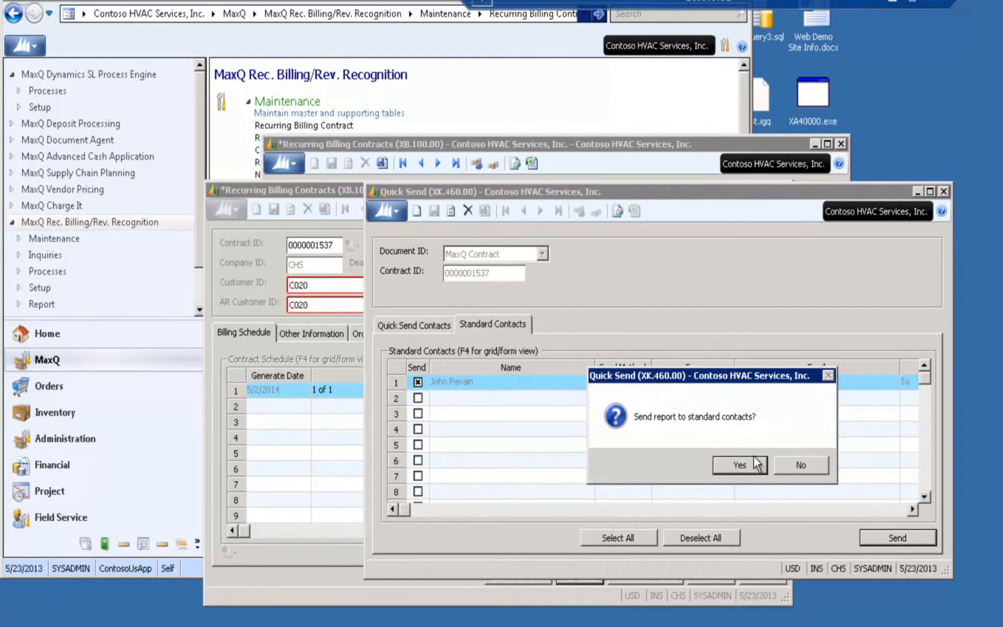
left_click(739, 464)
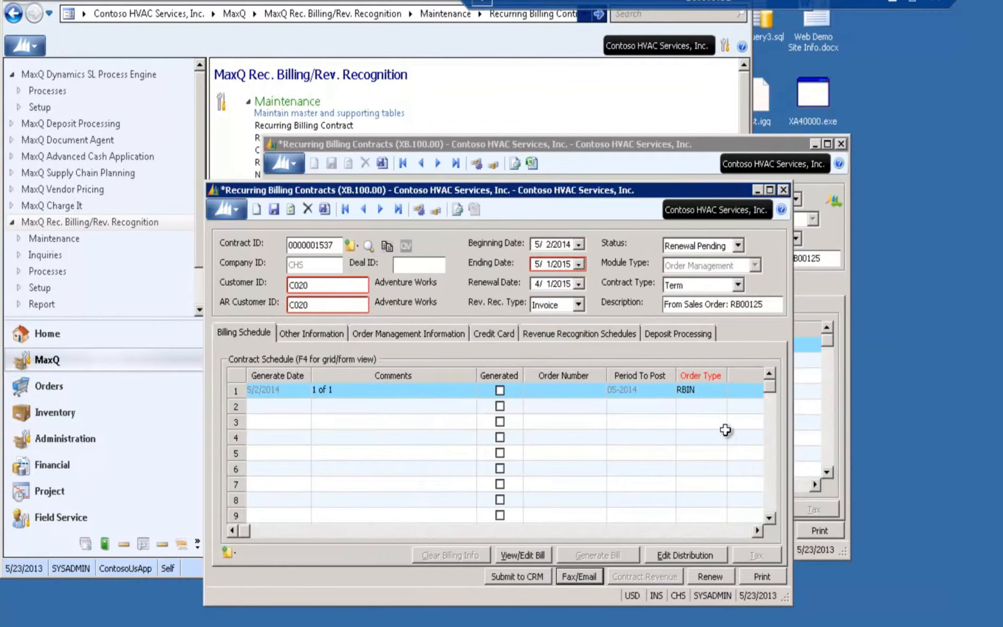
Inspect the billing distribution of the renewal contract's 1 of 1 schedule line in form view, and close it
left_click(441, 392)
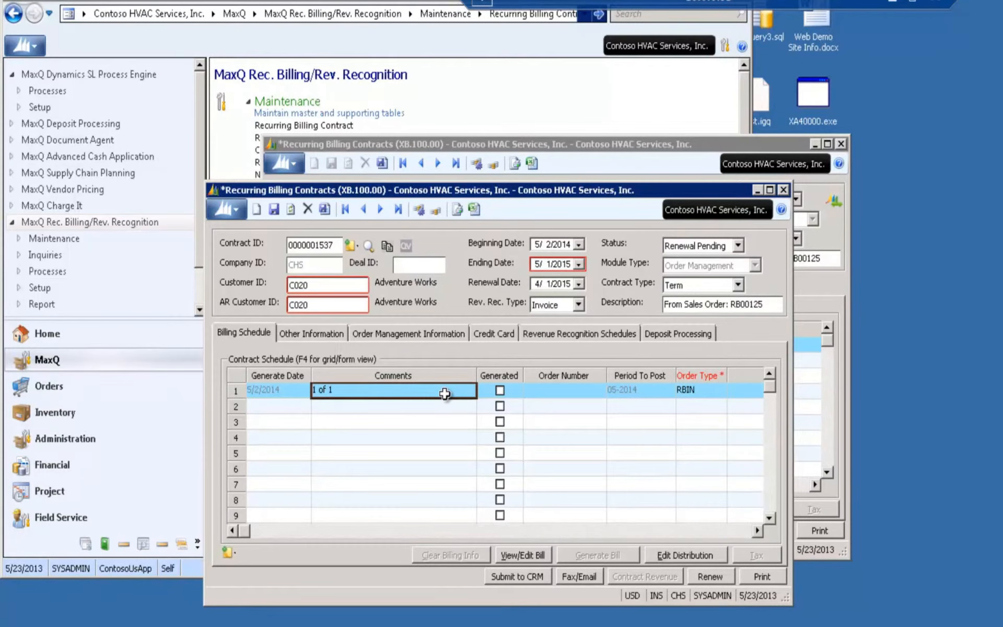
left_click(668, 557)
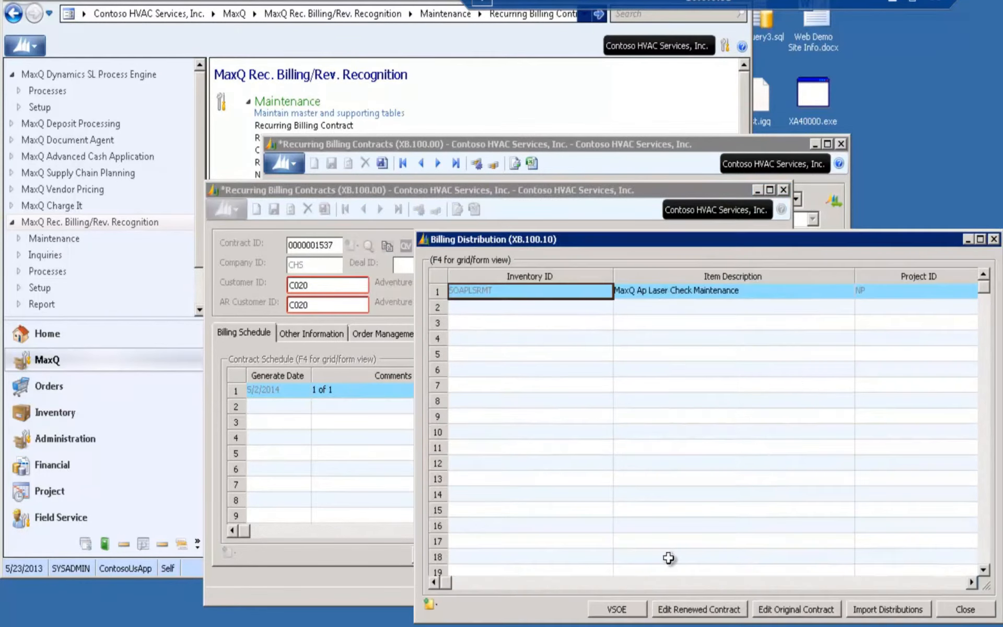
key("F4")
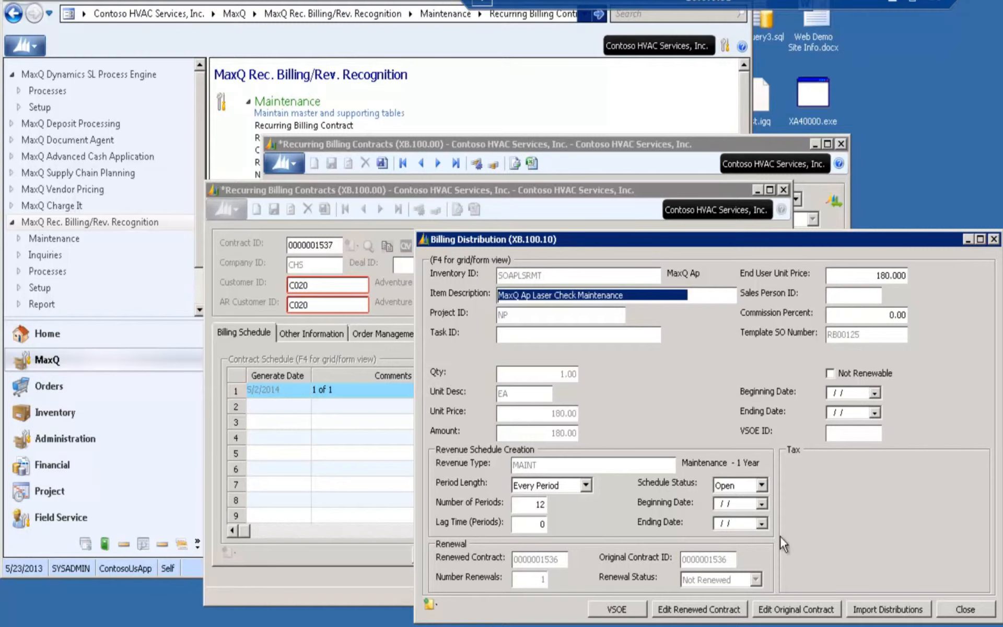
left_click(967, 609)
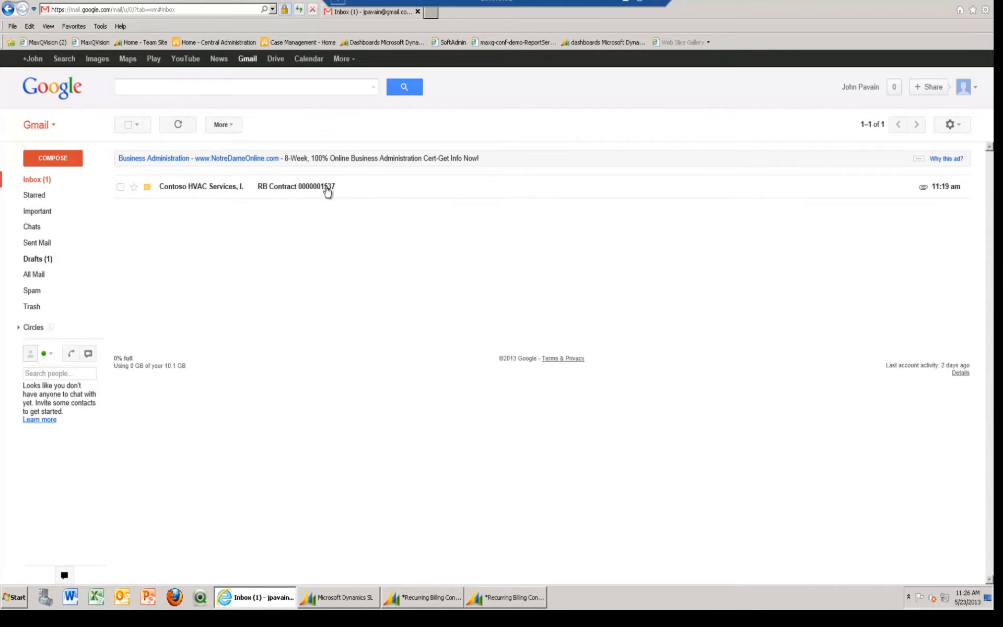
In the Gmail inbox, open the contract email from Contoso HVAC Services and read through its attached PDF renewal notice
left_click(168, 194)
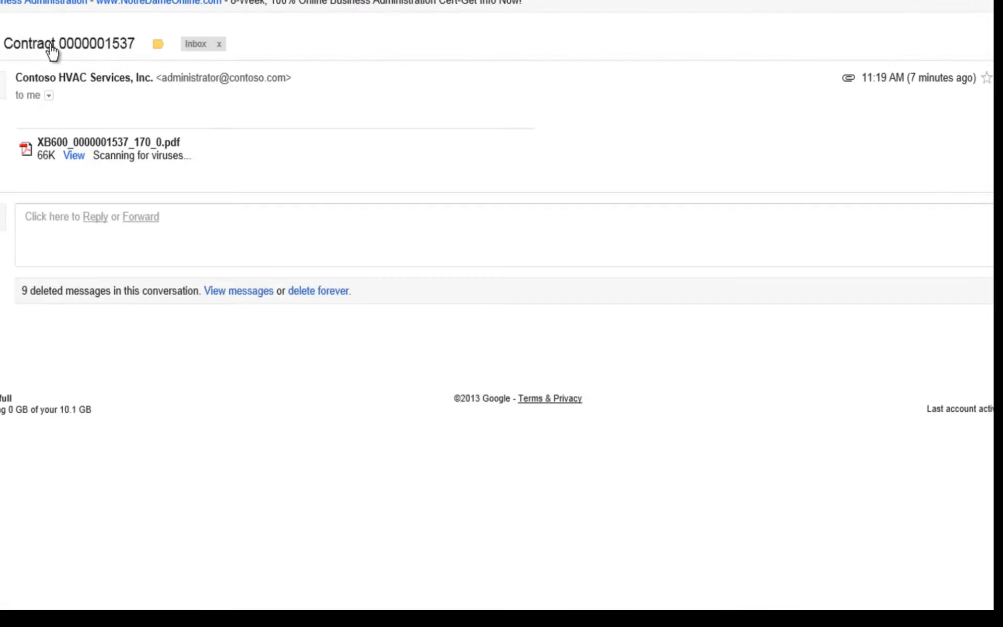
left_click(75, 156)
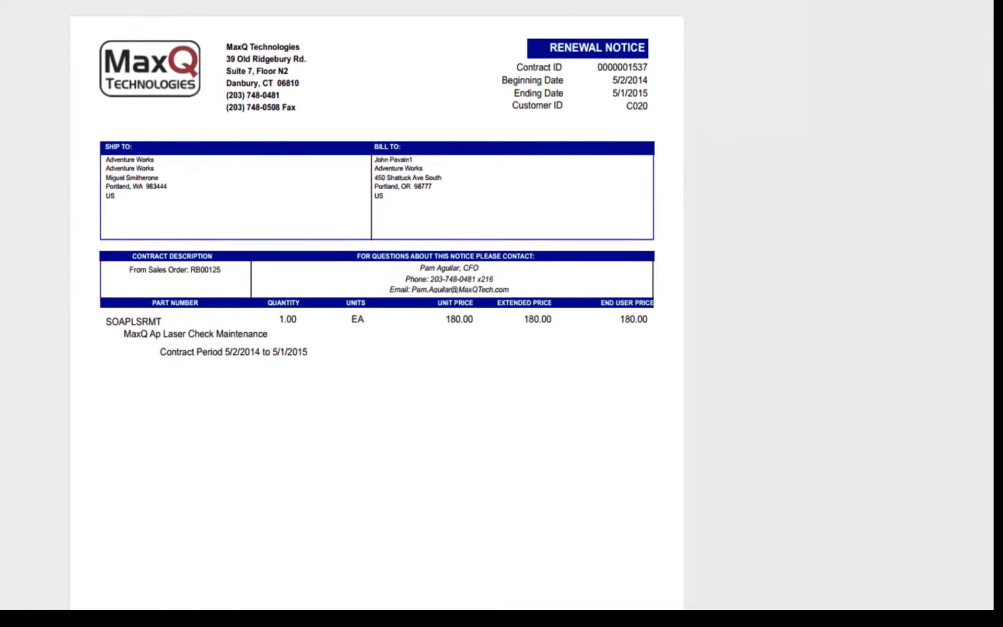
mouse_move(985, 79)
left_mouse_down()
mouse_move(987, 187)
mouse_move(987, 86)
left_mouse_up()
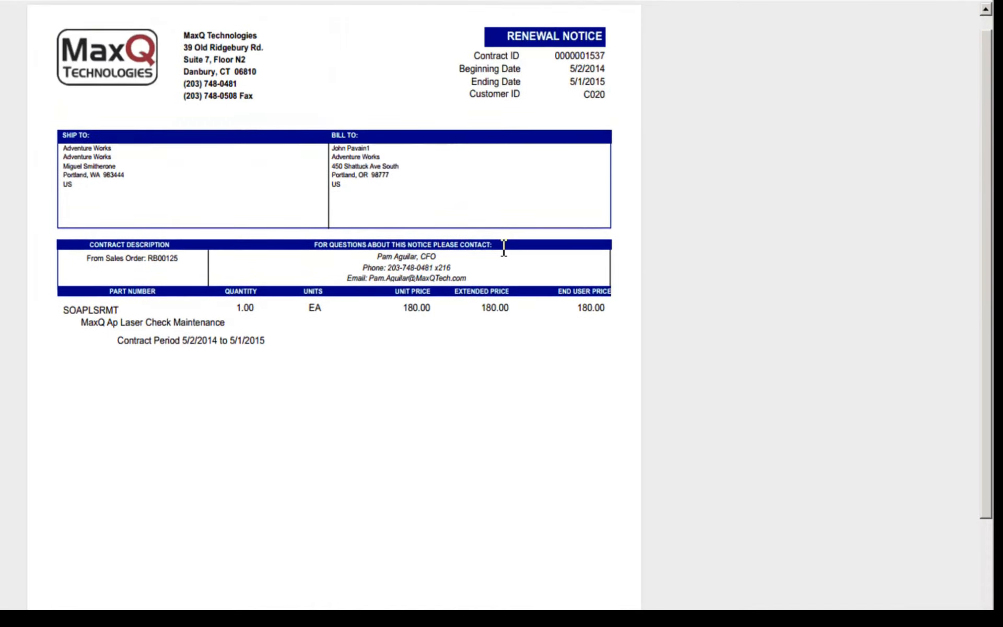